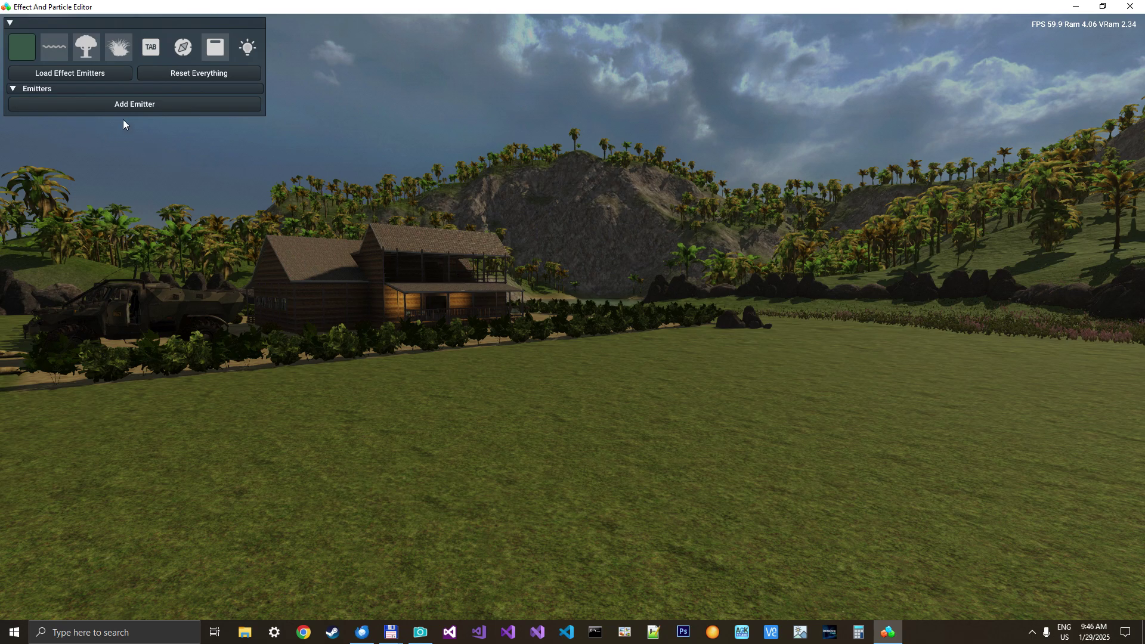
- Create a first particle emitter named "bubble"
{"action": "left_click", "coordinate": [142, 106]}
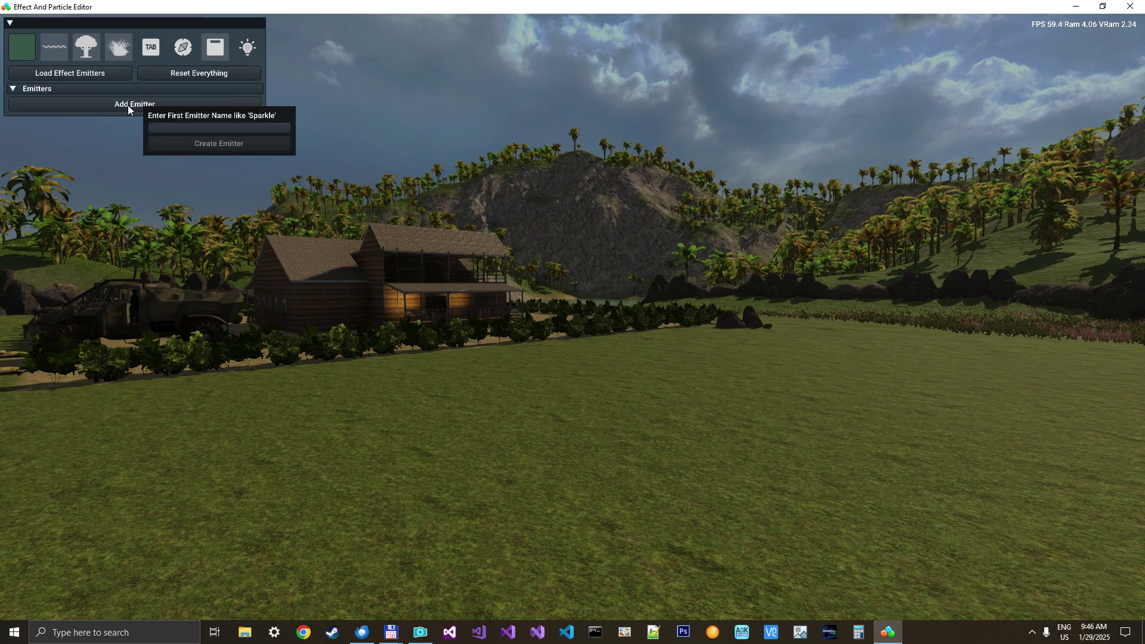
{"action": "left_click", "coordinate": [171, 126]}
{"action": "type", "text": "bubble"}
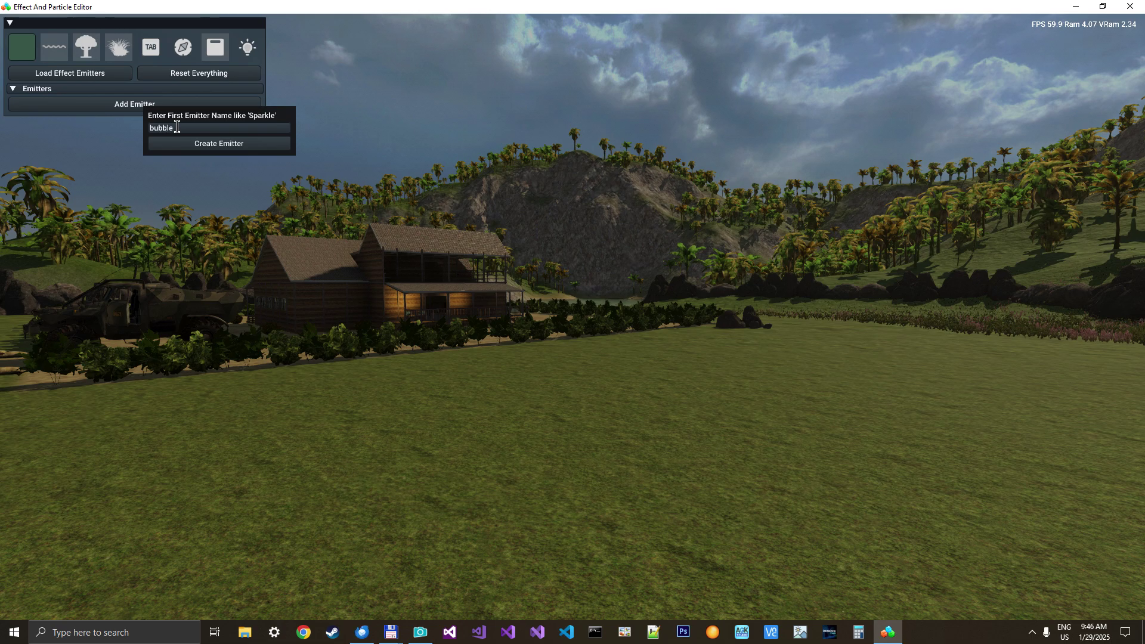
{"action": "left_click", "coordinate": [215, 144]}
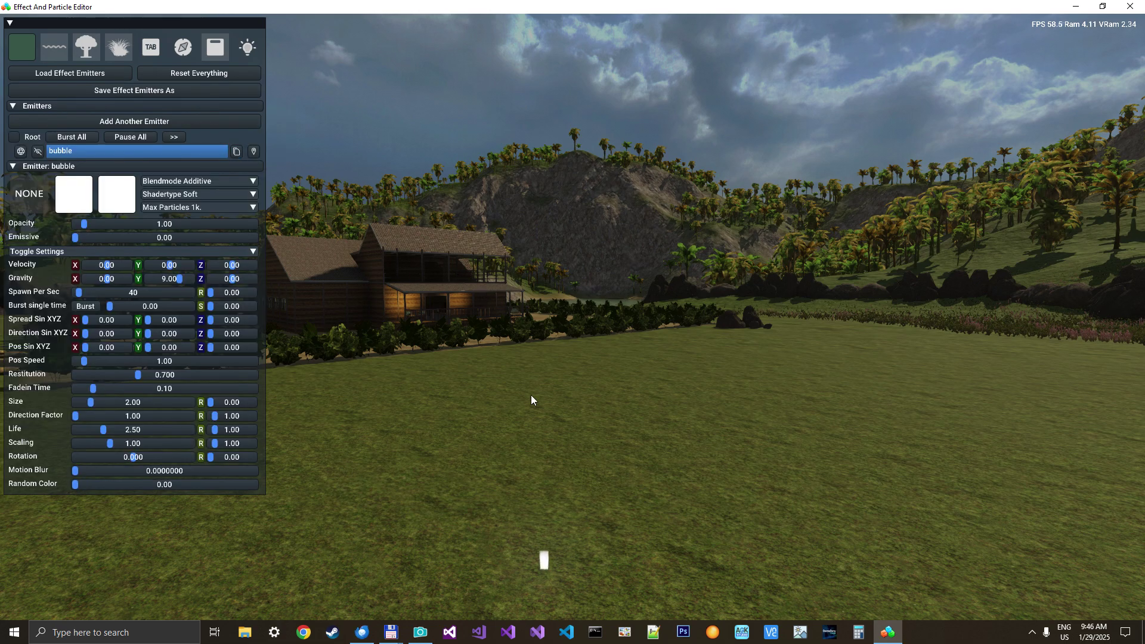
- Assign the clear, dark-centred bubble image from the Alpha Blending textures to the bubble emitter
{"action": "left_click", "coordinate": [33, 200]}
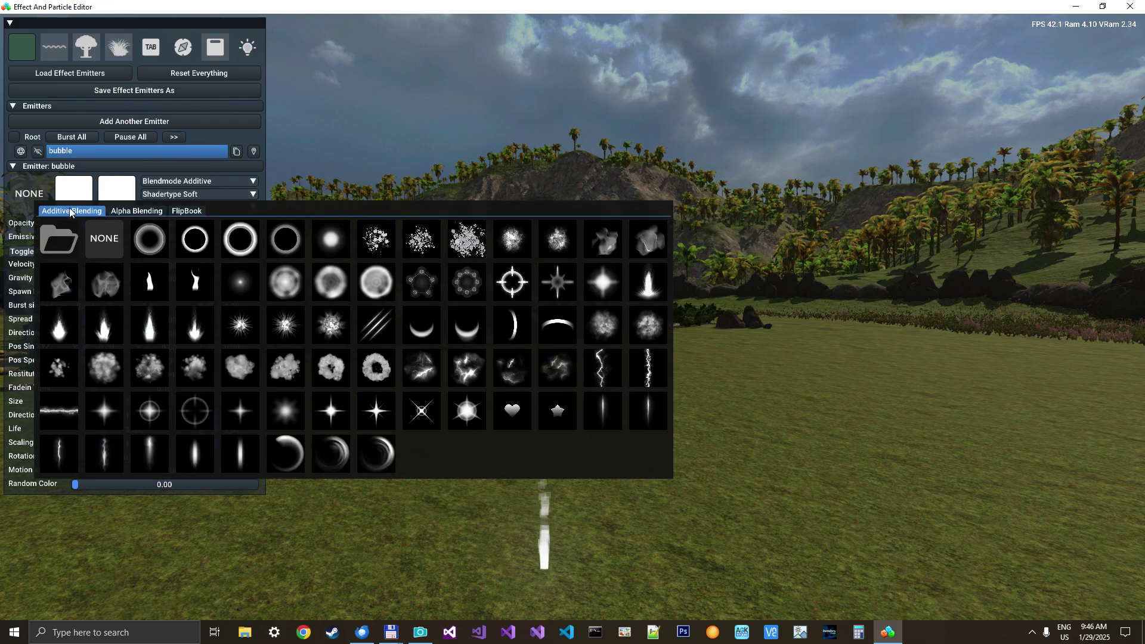
{"action": "left_click", "coordinate": [181, 211]}
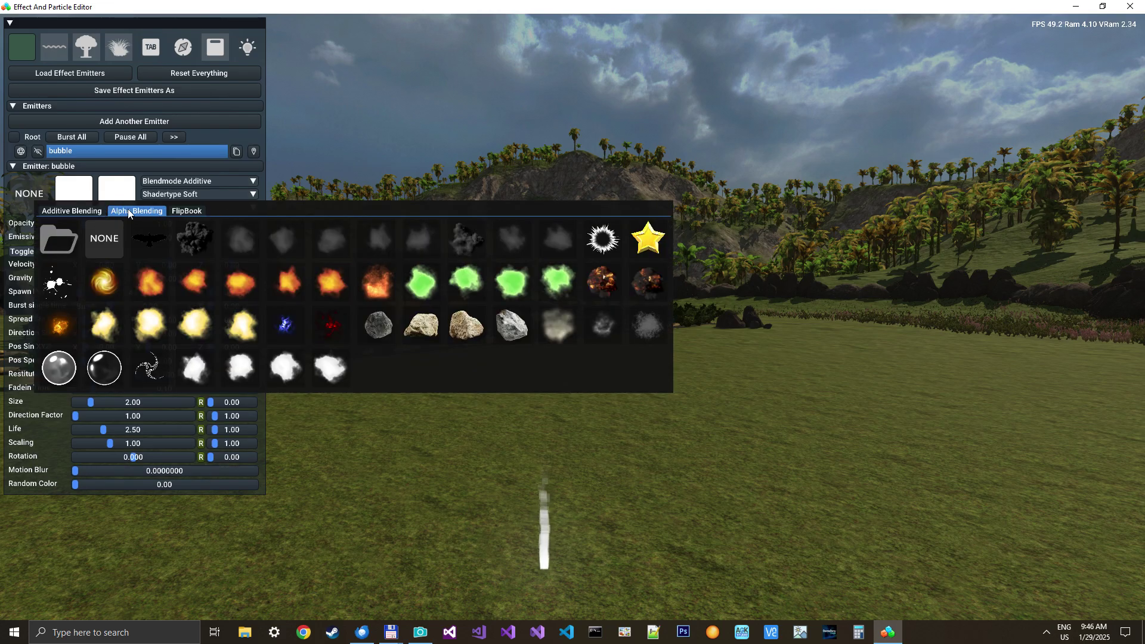
{"action": "left_click", "coordinate": [109, 359]}
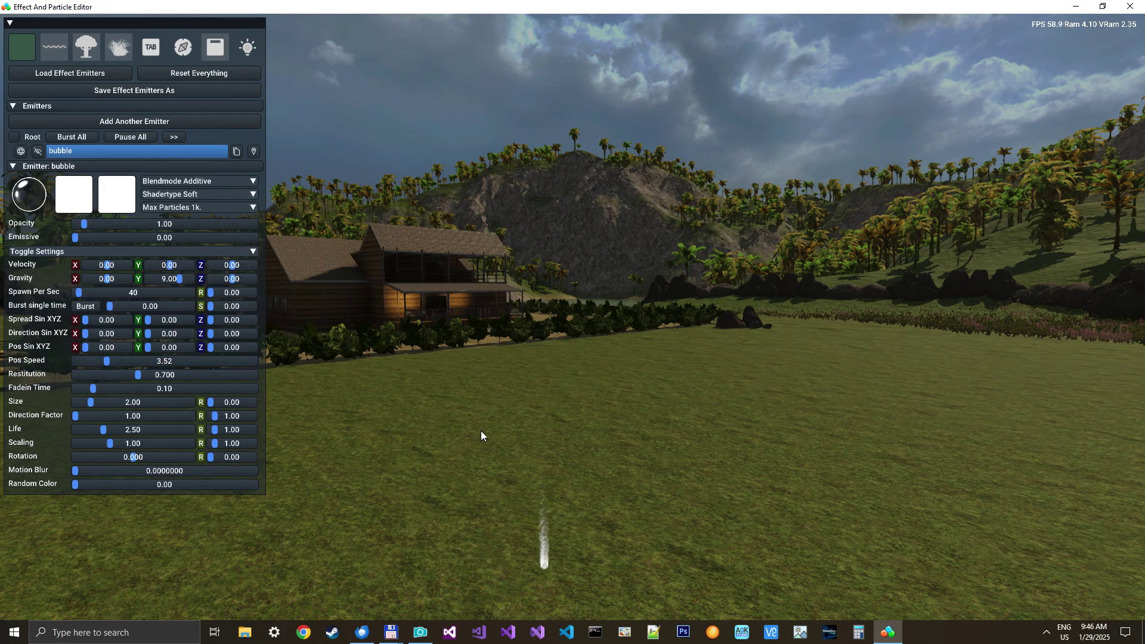
- Set the bubble emitter's direction factor to about 43.59 and its Y velocity to 50
{"action": "mouse_move", "coordinate": [481, 430]}
{"action": "right_mouse_down"}
{"action": "mouse_move", "coordinate": [481, 537]}
{"action": "mouse_move", "coordinate": [482, 409]}
{"action": "mouse_move", "coordinate": [488, 459]}
{"action": "mouse_move", "coordinate": [494, 422]}
{"action": "right_mouse_up"}
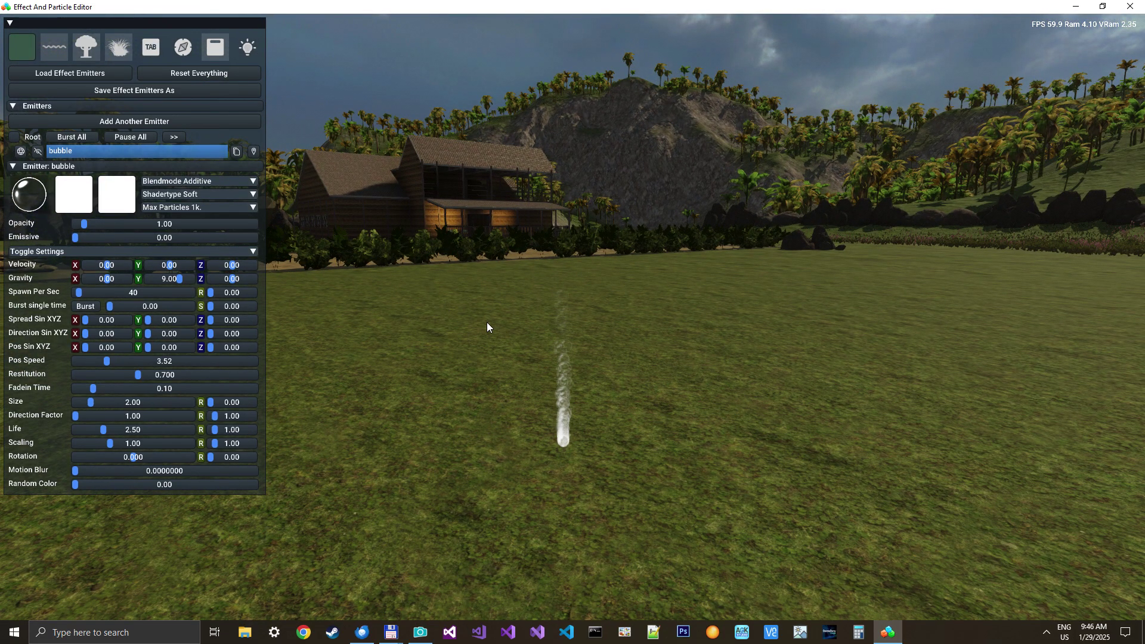
{"action": "left_click", "coordinate": [85, 415]}
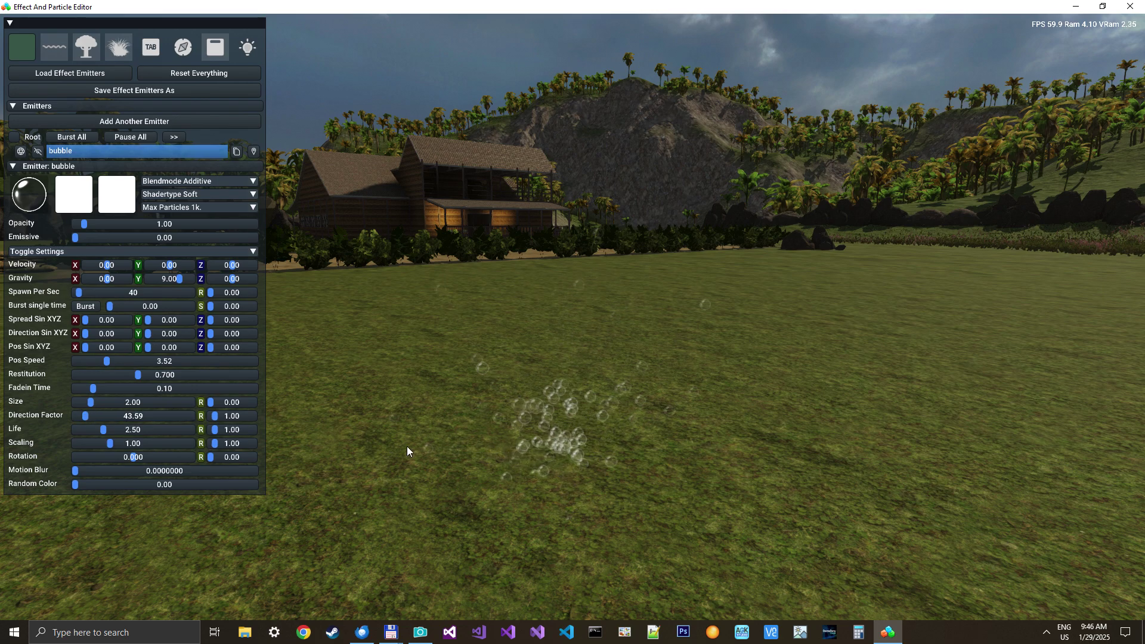
{"action": "double_click", "coordinate": [165, 265]}
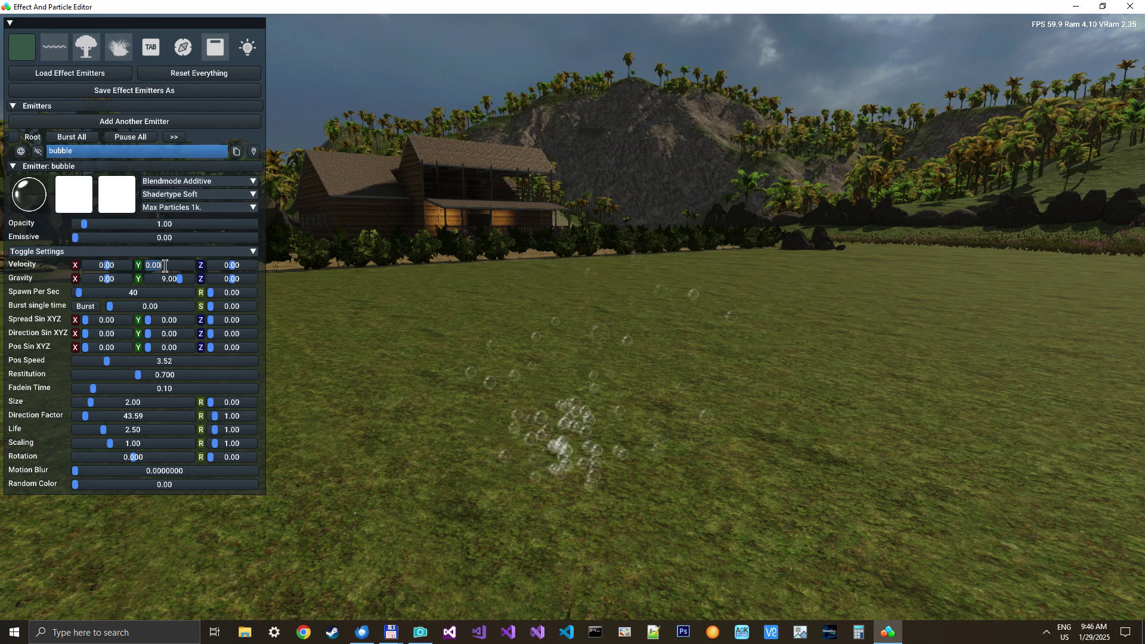
{"action": "type", "text": "50"}
{"action": "key", "text": "Return"}
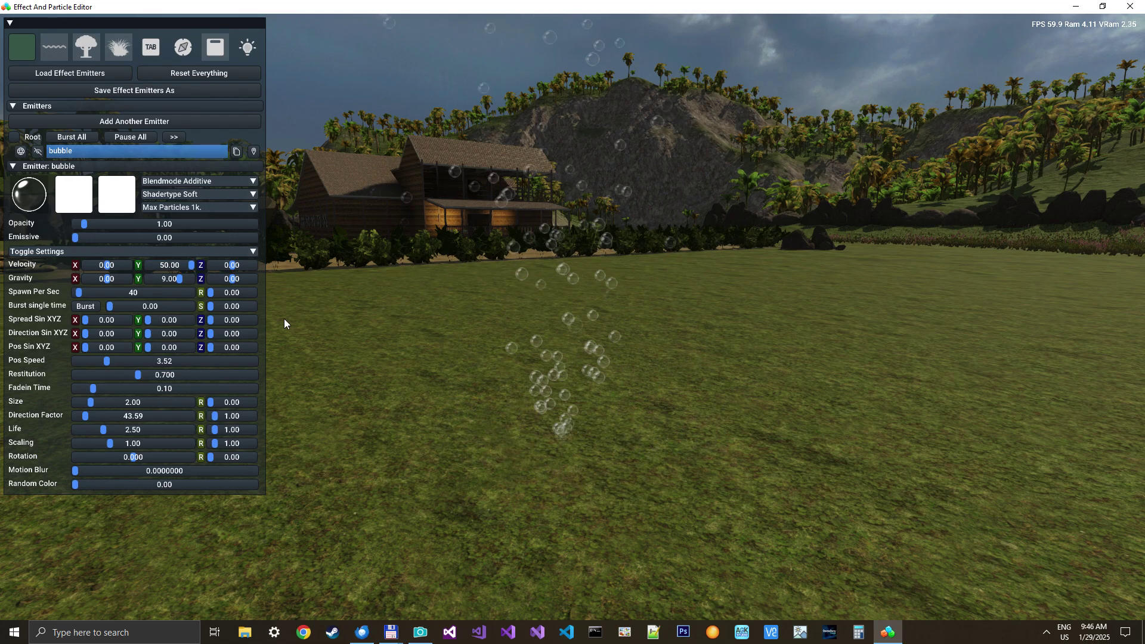
- Set the bubble emitter's Y gravity to -20
{"action": "double_click", "coordinate": [178, 281]}
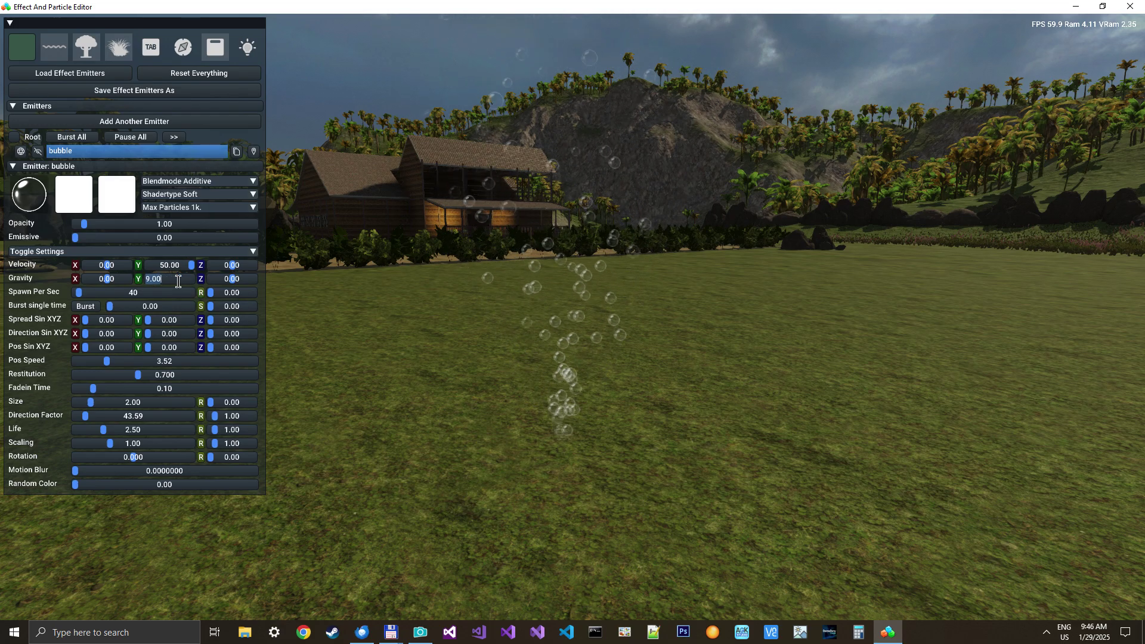
{"action": "type", "text": "-20"}
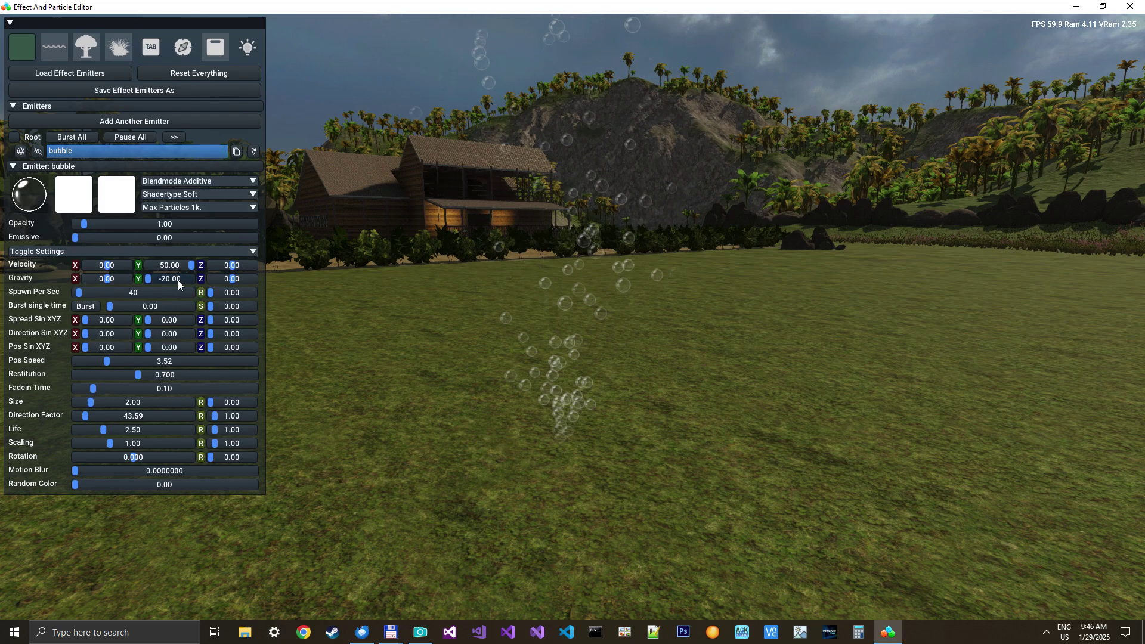
{"action": "key", "text": "Return"}
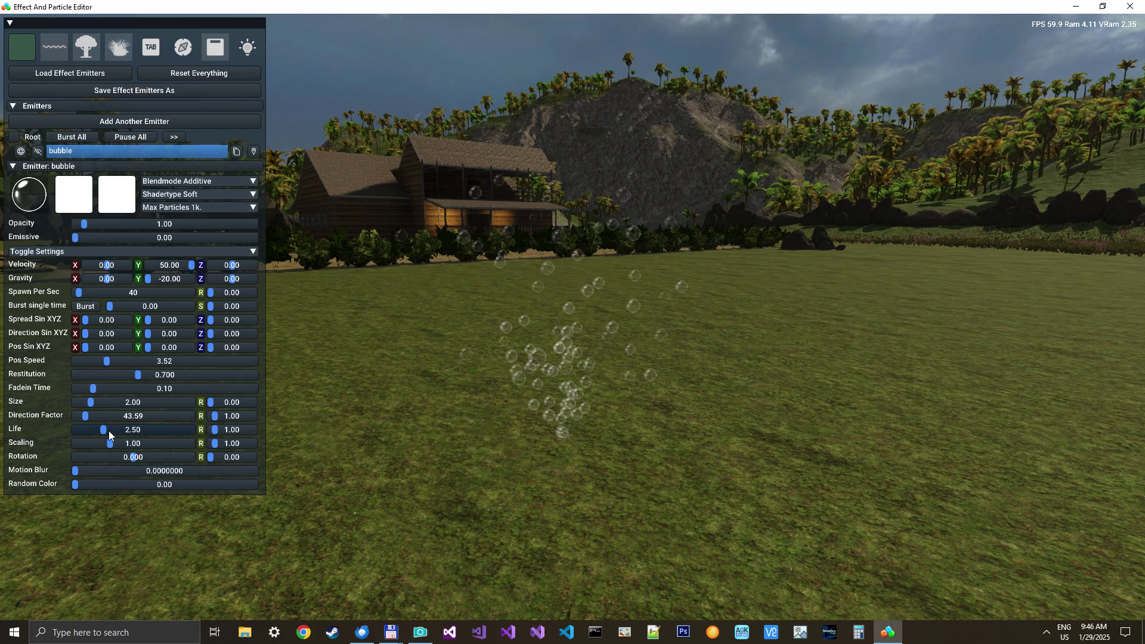
- Raise the bubble emitter's life to about 5.6 and its random size variation to about 3.33
{"action": "left_click_drag", "start_coordinate": [112, 428], "coordinate": [141, 428]}
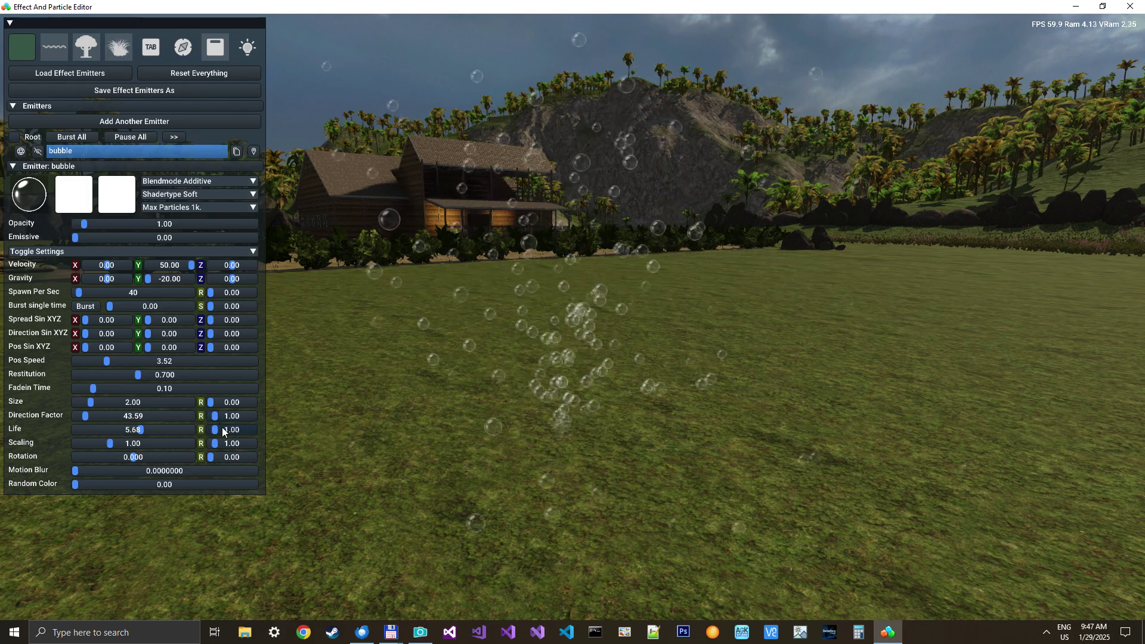
{"action": "left_click", "coordinate": [218, 400]}
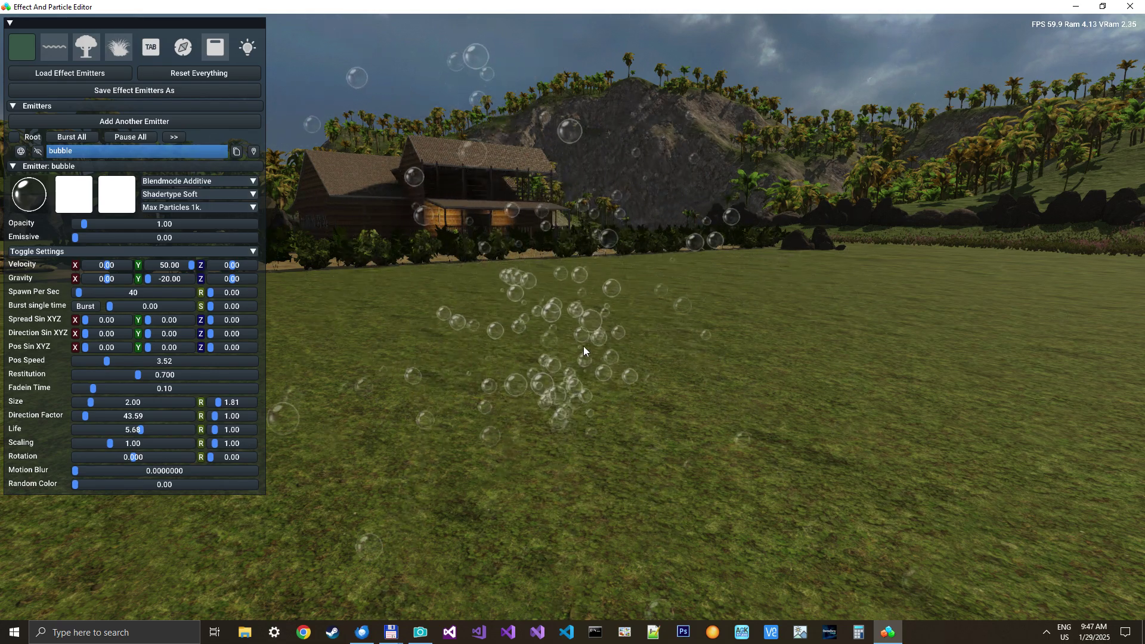
{"action": "left_click", "coordinate": [224, 402]}
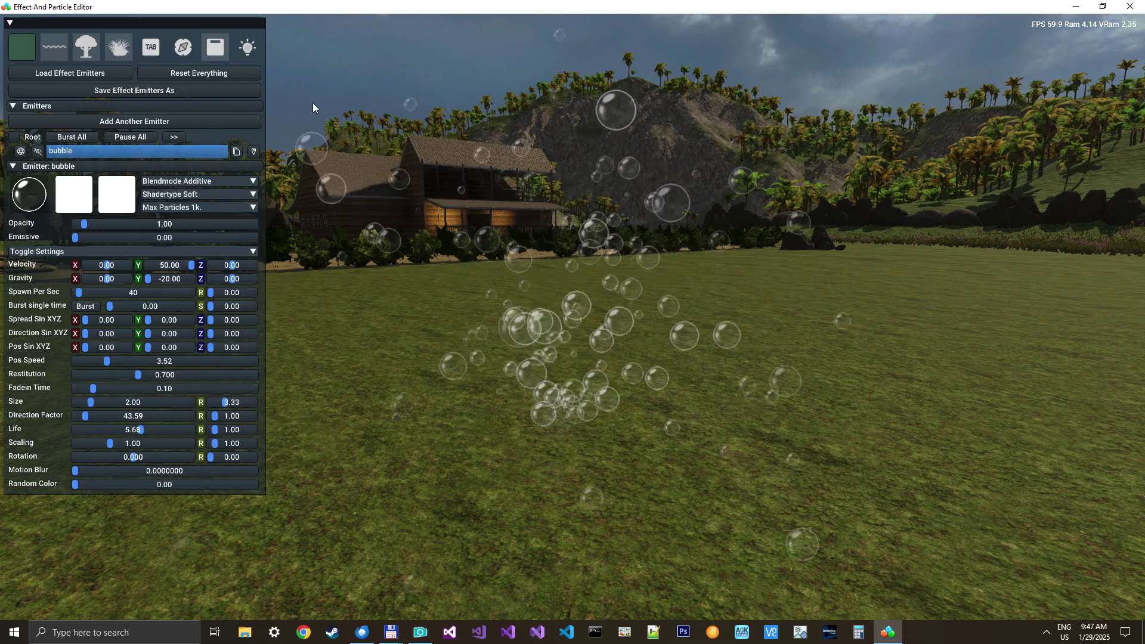
- Save the effect emitters as bubblearea in the Files\emitterbank folder of MAX-DocWrite
{"action": "left_click", "coordinate": [130, 90]}
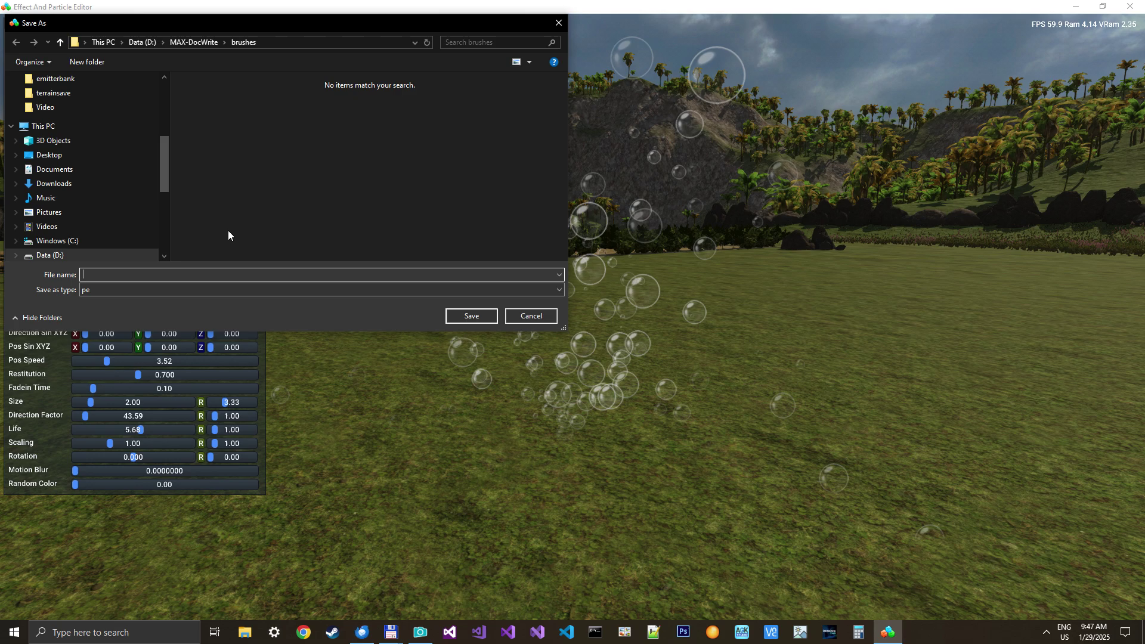
{"action": "left_click", "coordinate": [198, 41]}
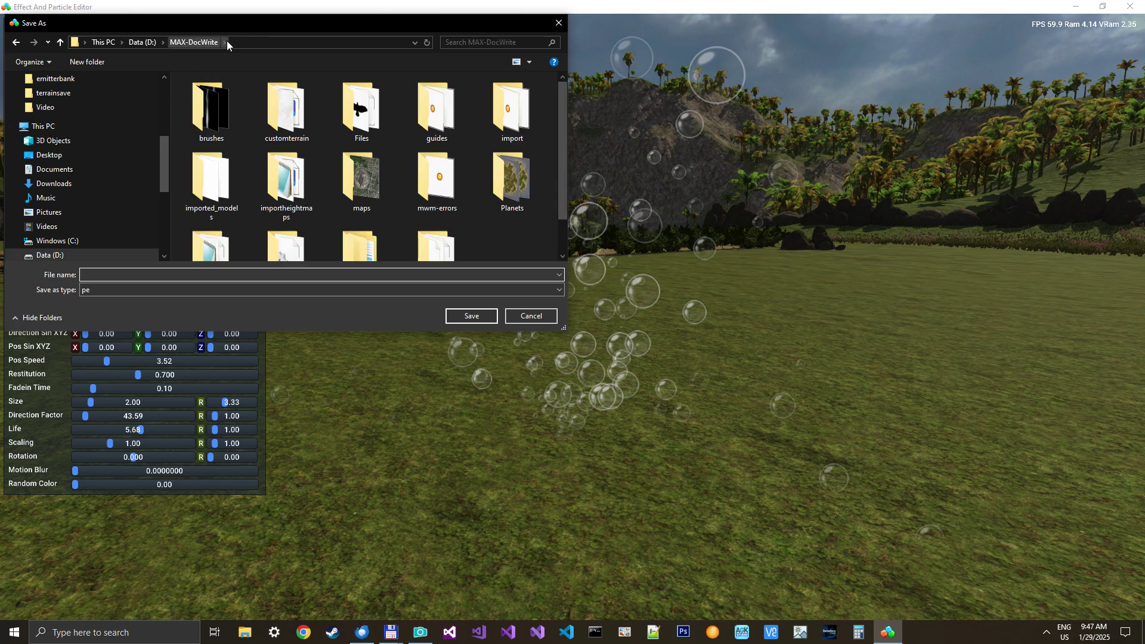
{"action": "double_click", "coordinate": [342, 91]}
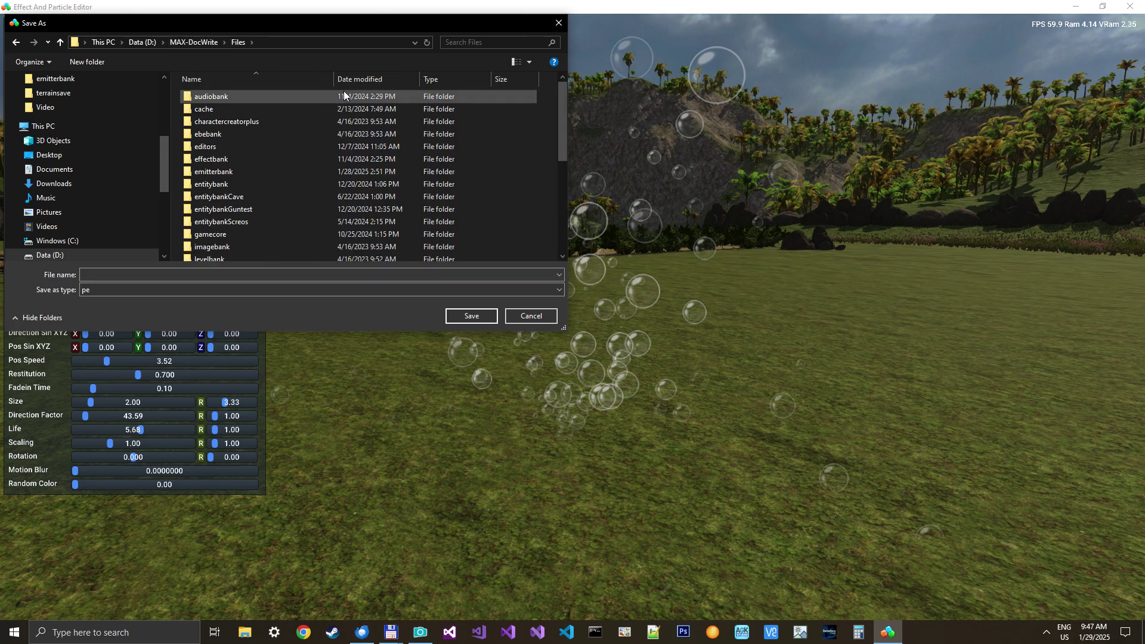
{"action": "double_click", "coordinate": [229, 172]}
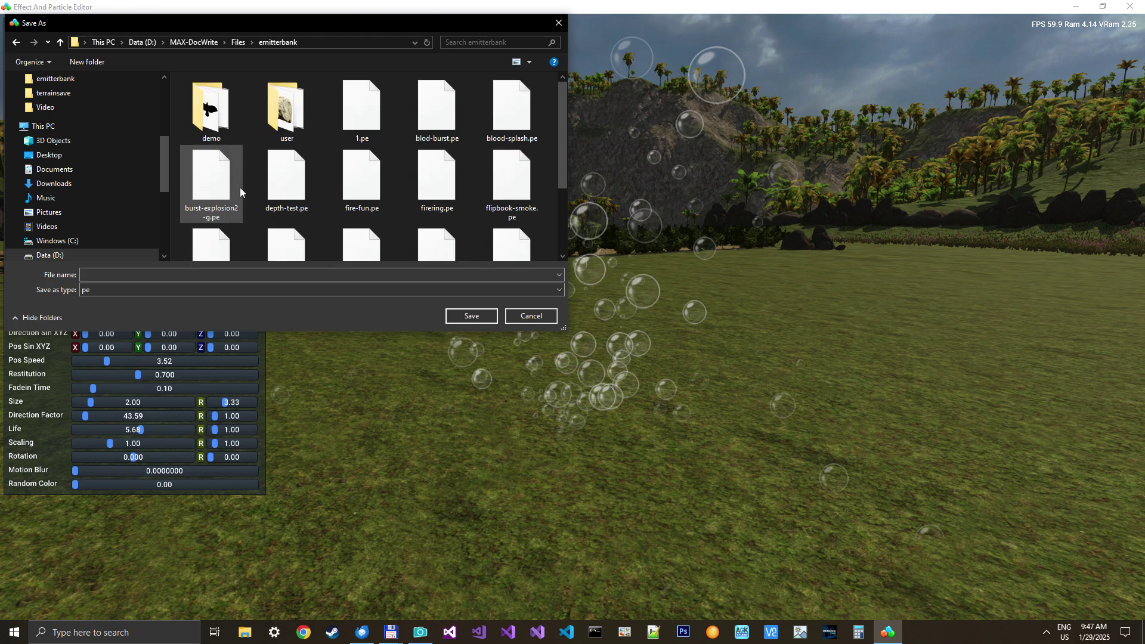
{"action": "left_click", "coordinate": [111, 276]}
{"action": "type", "text": "bubblearea"}
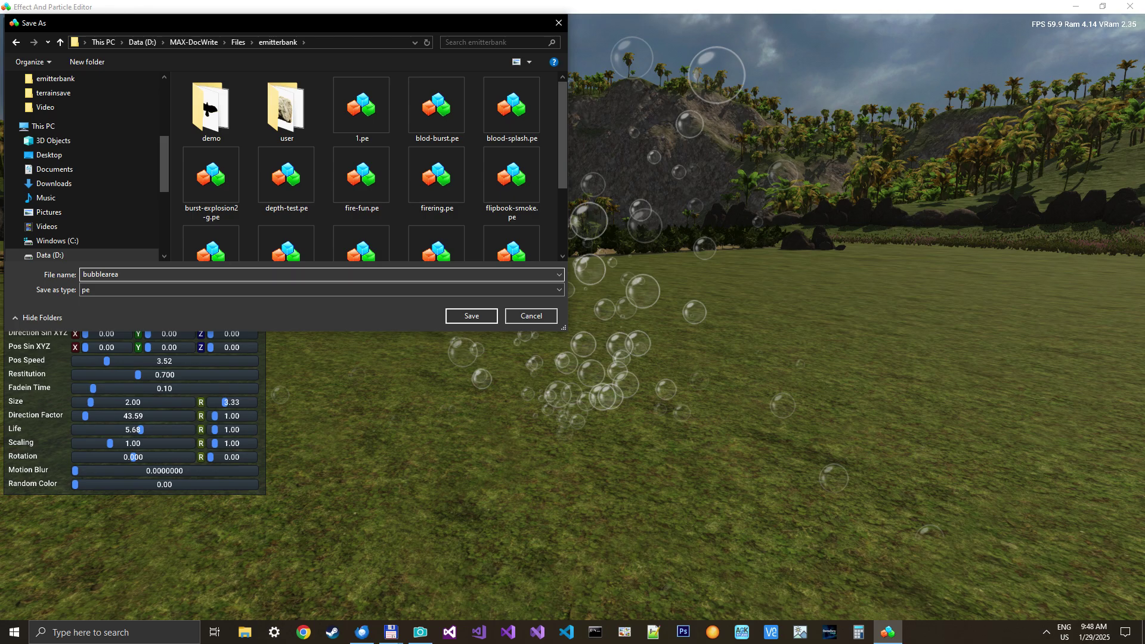
{"action": "key", "text": "Return"}
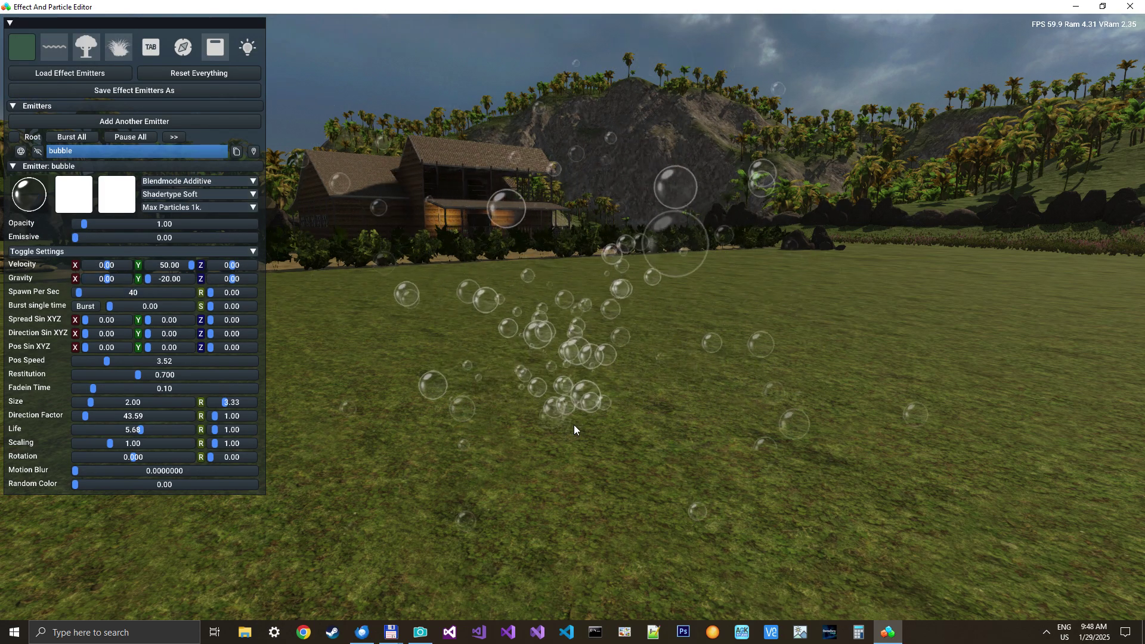
- Reset everything in the particle editor to clear the bubble effect from the scene
{"action": "mouse_move", "coordinate": [574, 425]}
{"action": "right_mouse_down"}
{"action": "mouse_move", "coordinate": [573, 506]}
{"action": "mouse_move", "coordinate": [563, 425]}
{"action": "right_mouse_up"}
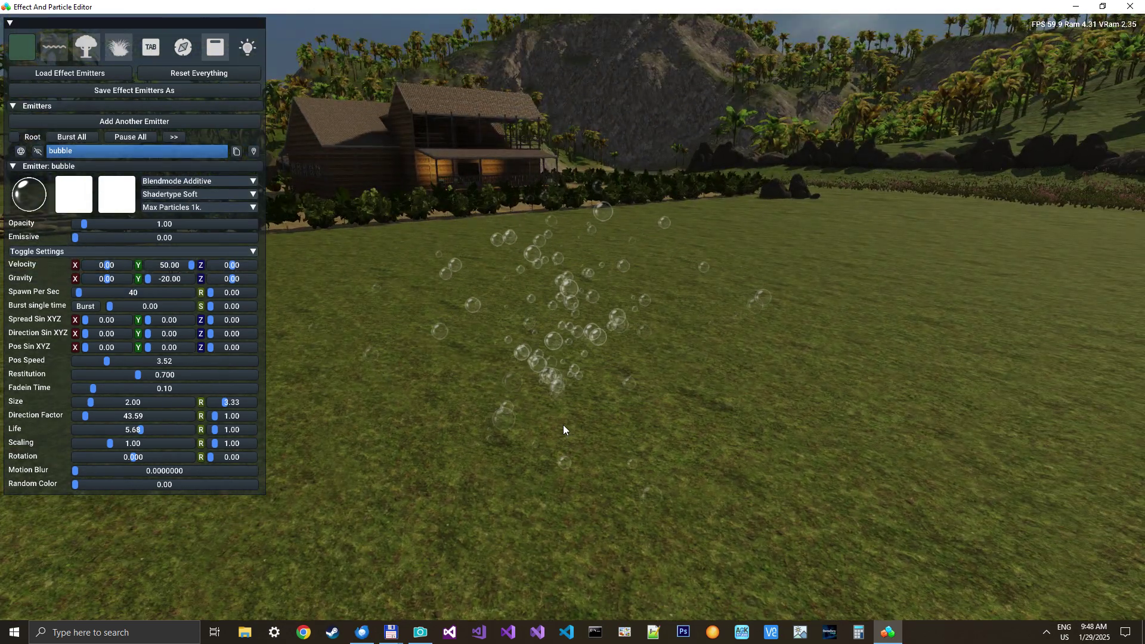
{"action": "left_click", "coordinate": [215, 72]}
{"action": "left_click", "coordinate": [544, 359]}
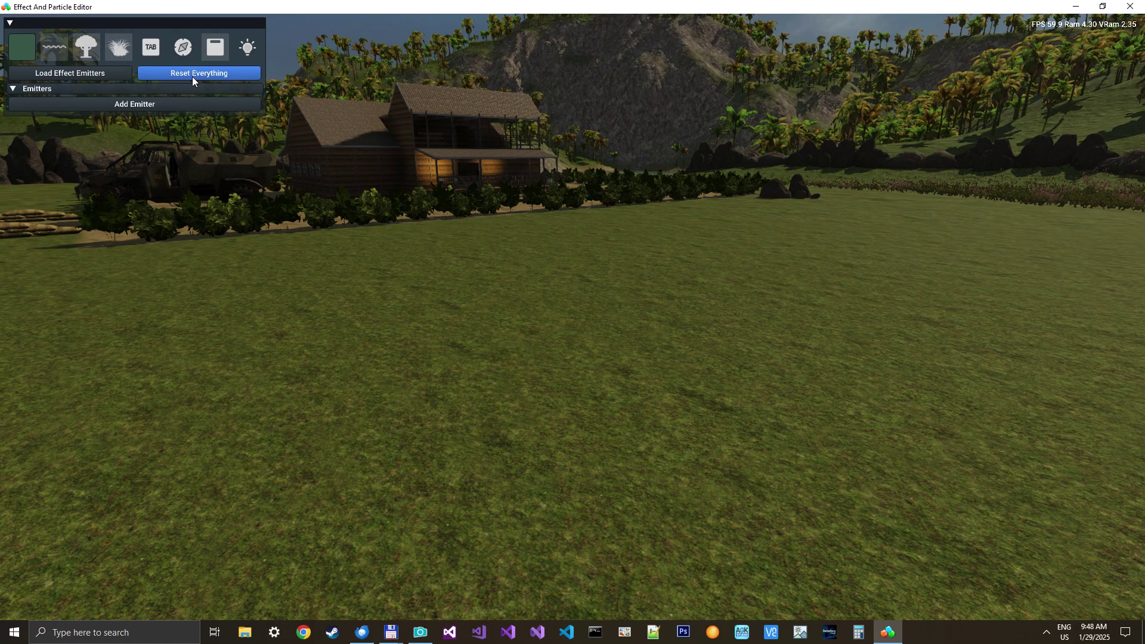
- Create a new first emitter named "firearea"
{"action": "left_click", "coordinate": [132, 105]}
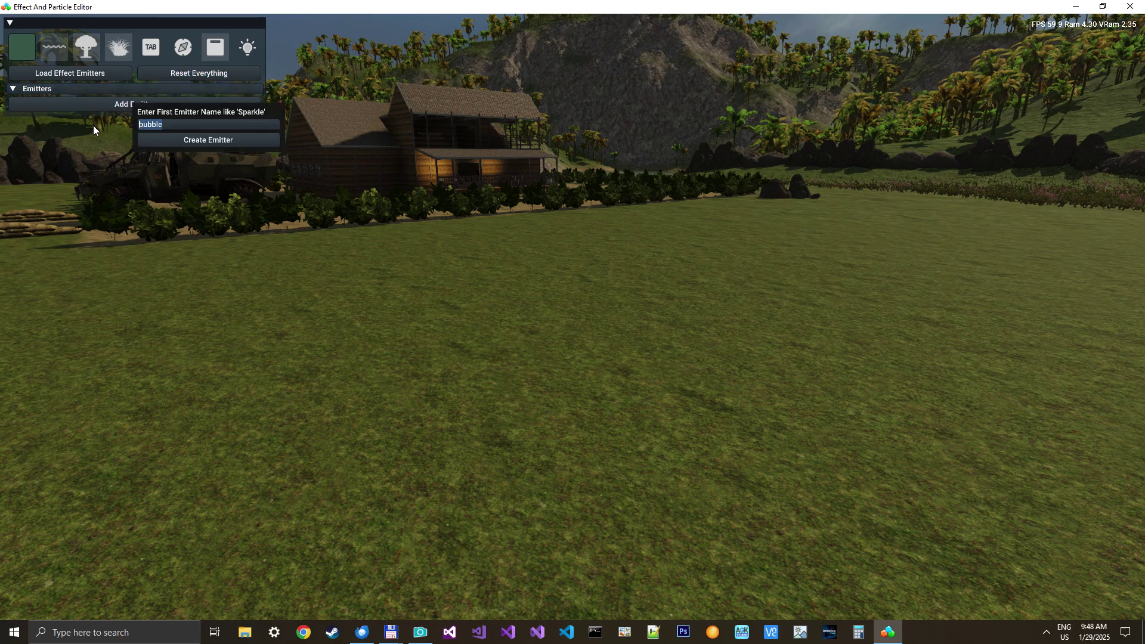
{"action": "type", "text": "firearea"}
{"action": "left_click", "coordinate": [213, 142]}
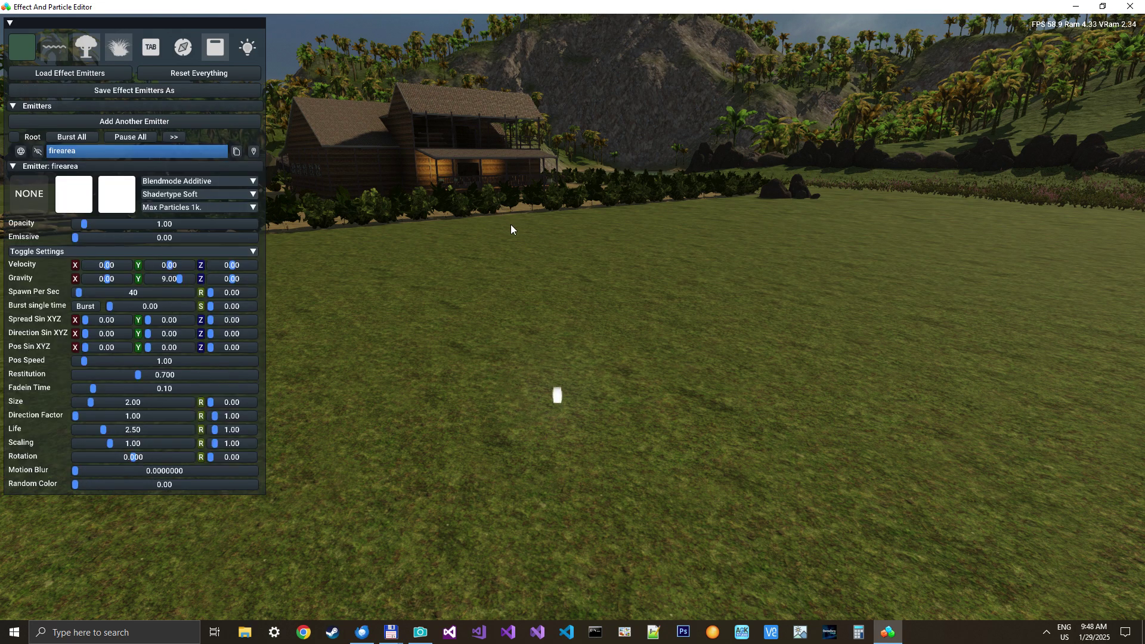
- Examine the firearea emitter's toggle settings, such as Display Volume and Volume Emitter
{"action": "key", "text": "w"}
{"action": "mouse_move", "coordinate": [530, 219]}
{"action": "right_mouse_down"}
{"action": "mouse_move", "coordinate": [530, 244]}
{"action": "mouse_move", "coordinate": [523, 212]}
{"action": "right_mouse_up"}
{"action": "key", "text": "s"}
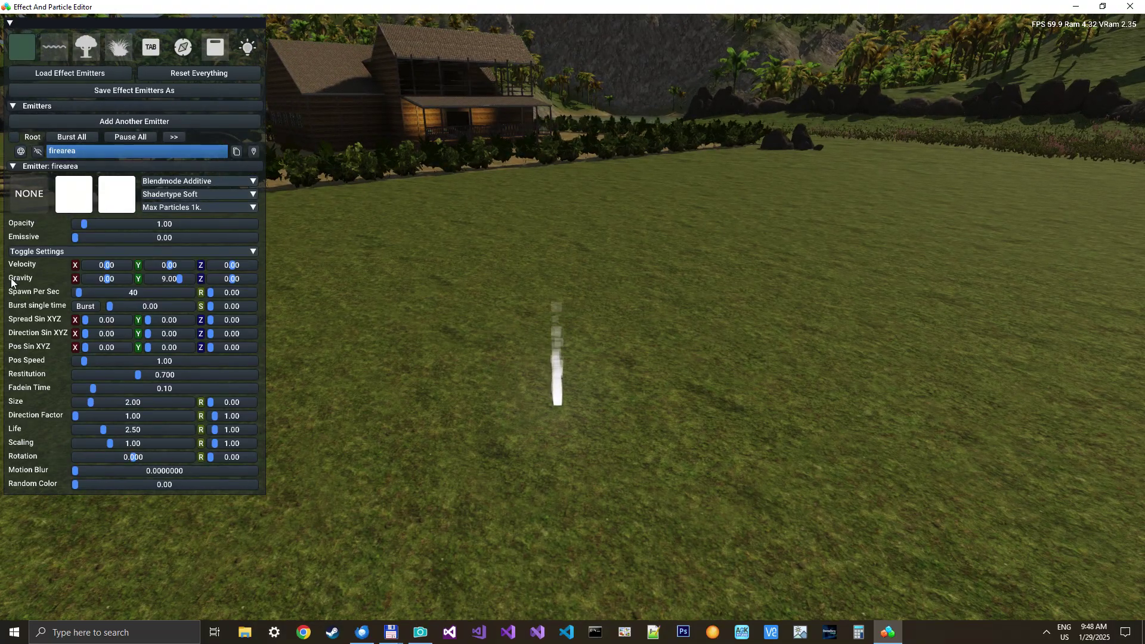
{"action": "left_click", "coordinate": [47, 249]}
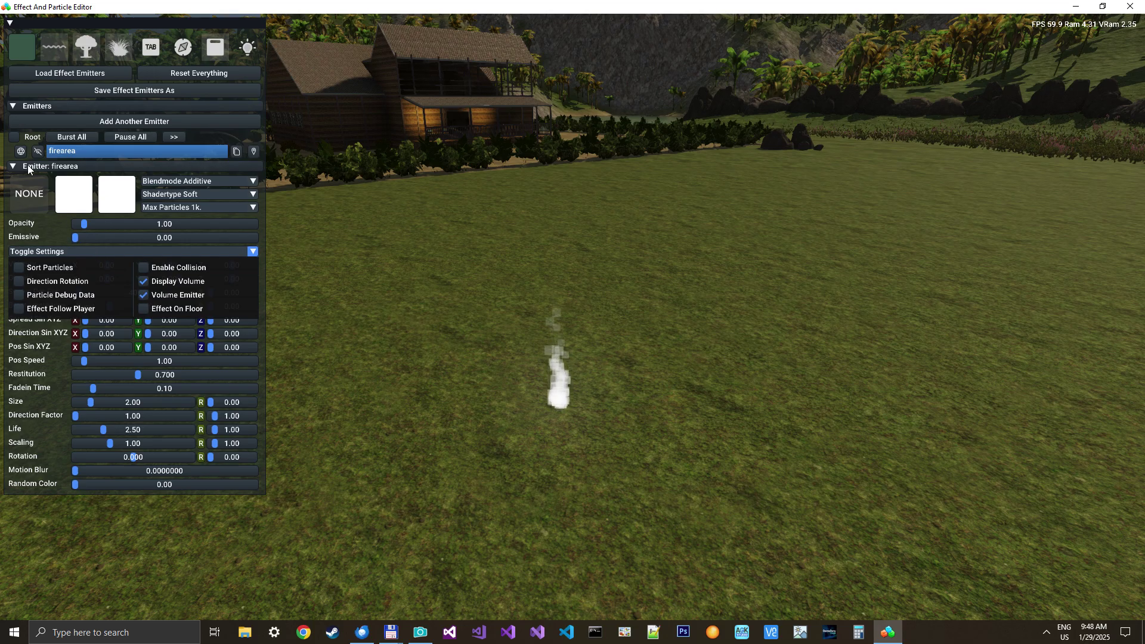
{"action": "left_click", "coordinate": [341, 196]}
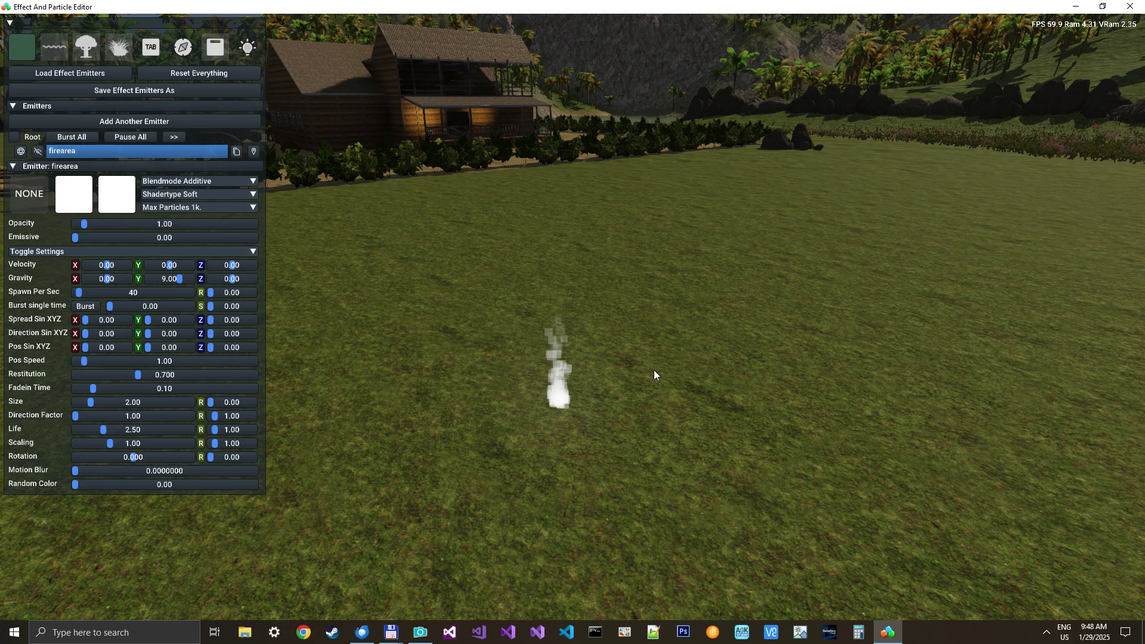
- Show the firearea emitter's transform gizmo and enlarge its volume along X and Z into a flat ground area
{"action": "left_click", "coordinate": [21, 152]}
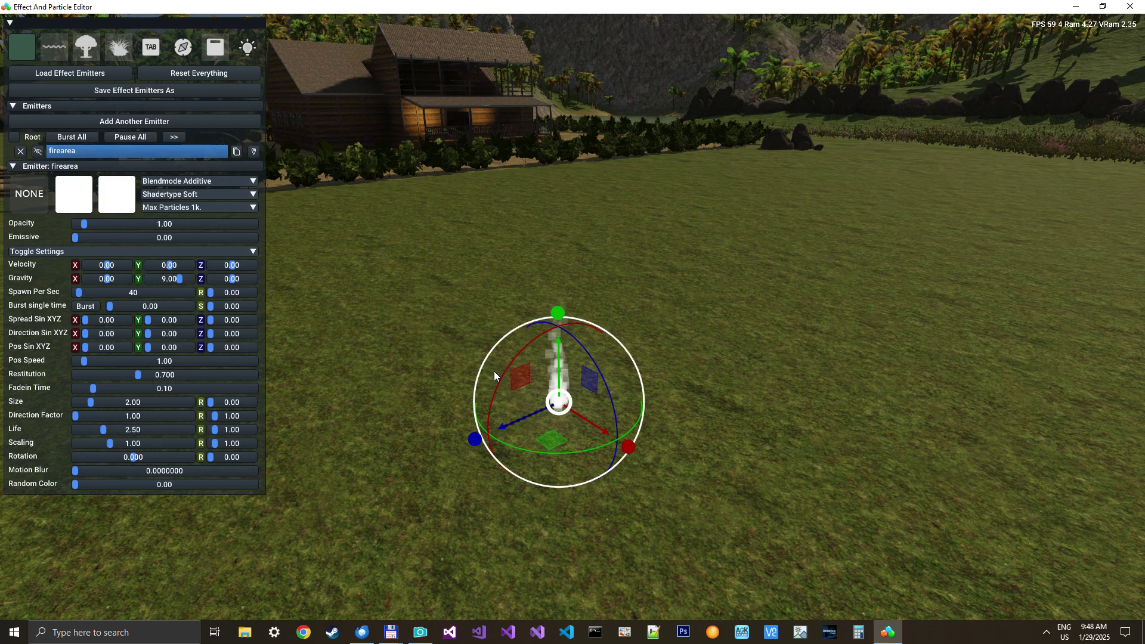
{"action": "mouse_move", "coordinate": [493, 370]}
{"action": "right_mouse_down"}
{"action": "mouse_move", "coordinate": [492, 429]}
{"action": "mouse_move", "coordinate": [493, 380]}
{"action": "right_mouse_up"}
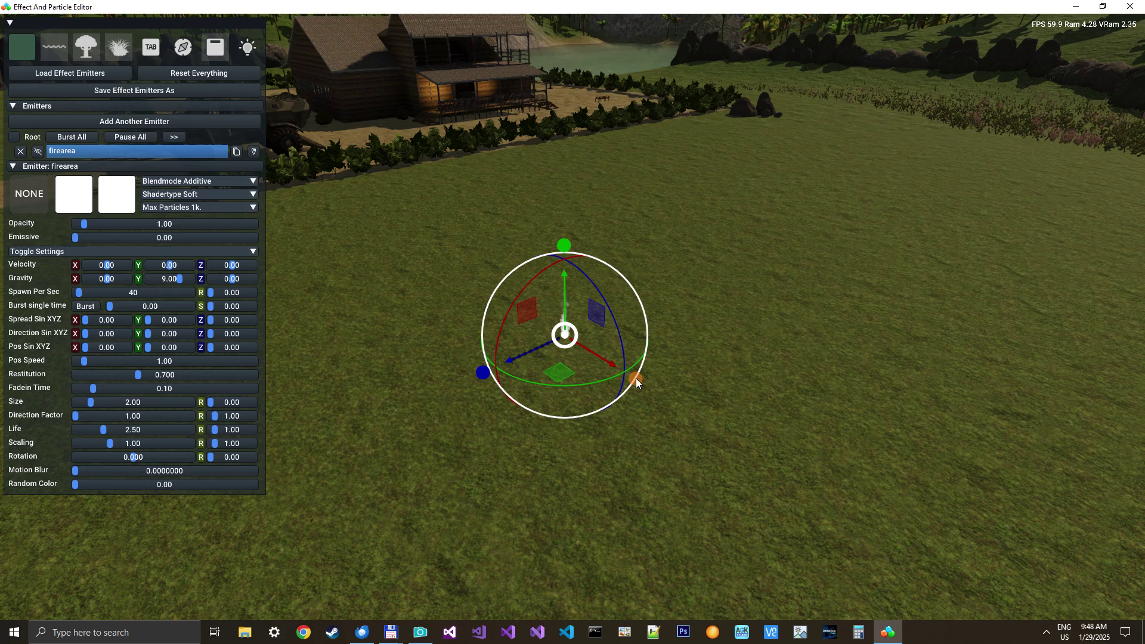
{"action": "left_click_drag", "start_coordinate": [636, 378], "coordinate": [695, 428]}
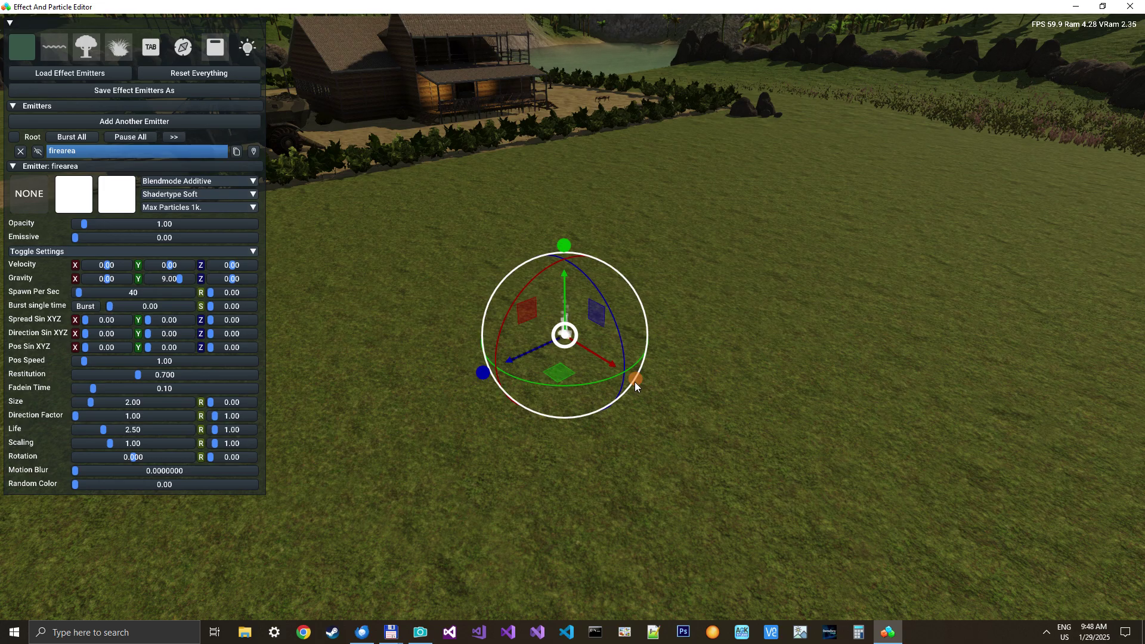
{"action": "left_click_drag", "start_coordinate": [635, 382], "coordinate": [692, 416]}
{"action": "left_click_drag", "start_coordinate": [635, 378], "coordinate": [715, 446]}
{"action": "left_click_drag", "start_coordinate": [637, 382], "coordinate": [684, 432]}
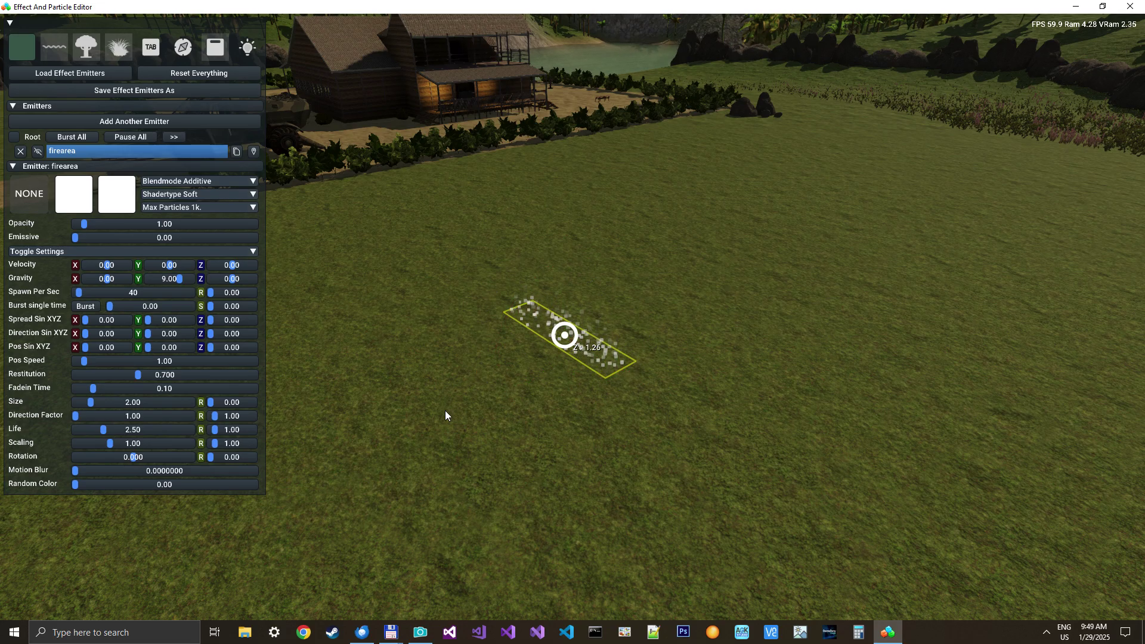
{"action": "left_click_drag", "start_coordinate": [445, 410], "coordinate": [331, 504]}
{"action": "left_click_drag", "start_coordinate": [482, 370], "coordinate": [445, 404]}
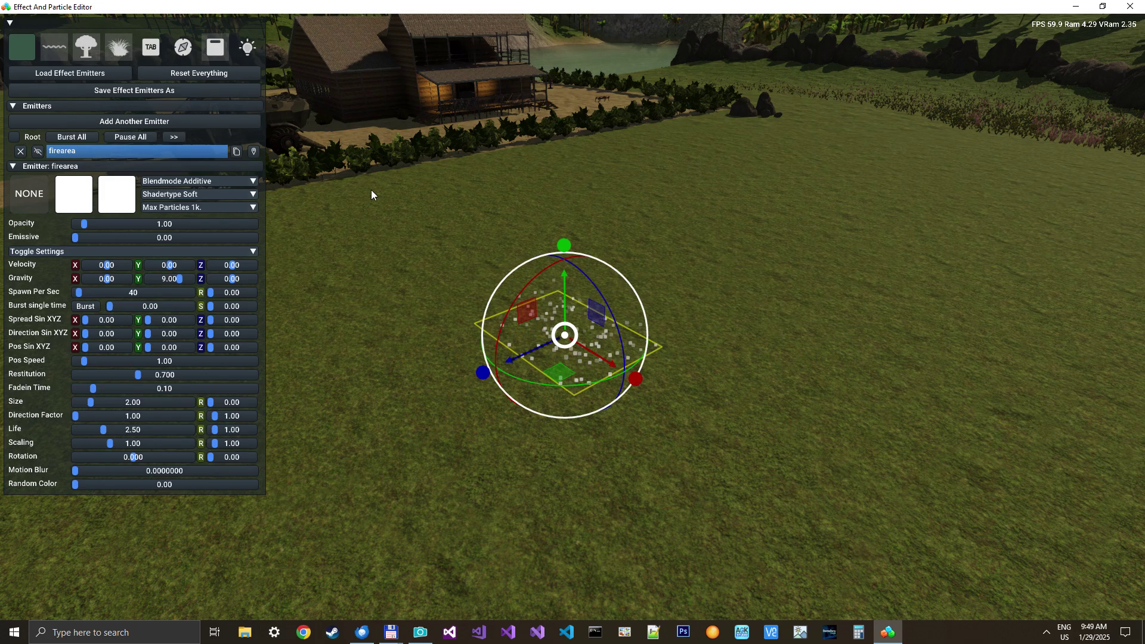
- Display the green player figure at the emitter as a size reference for the fire area
{"action": "left_click", "coordinate": [181, 48]}
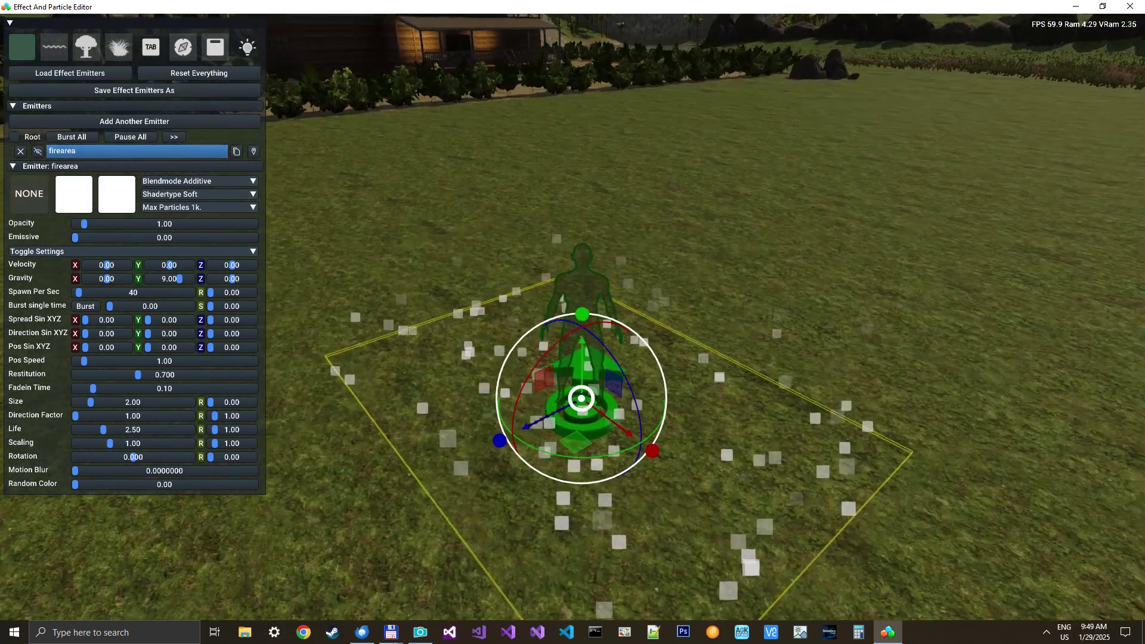
- Shrink the firearea volume slightly along X and Z, and hide the green player figure
{"action": "key", "text": "s"}
{"action": "right_click_drag", "start_coordinate": [494, 238], "coordinate": [495, 261]}
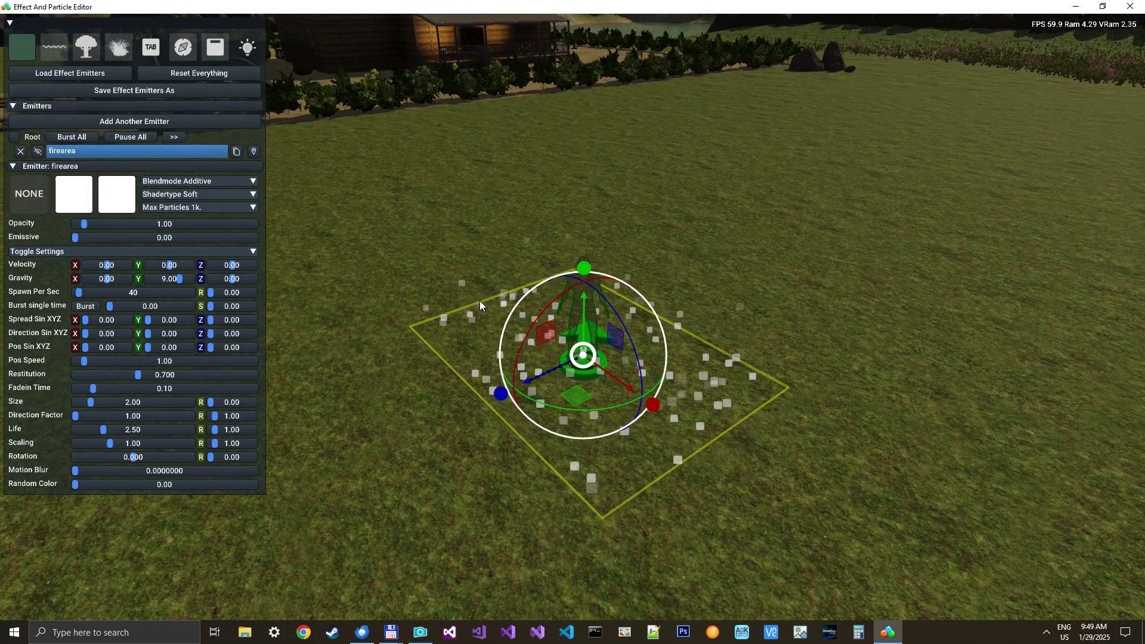
{"action": "left_click_drag", "start_coordinate": [499, 395], "coordinate": [520, 389]}
{"action": "left_click_drag", "start_coordinate": [652, 406], "coordinate": [637, 397]}
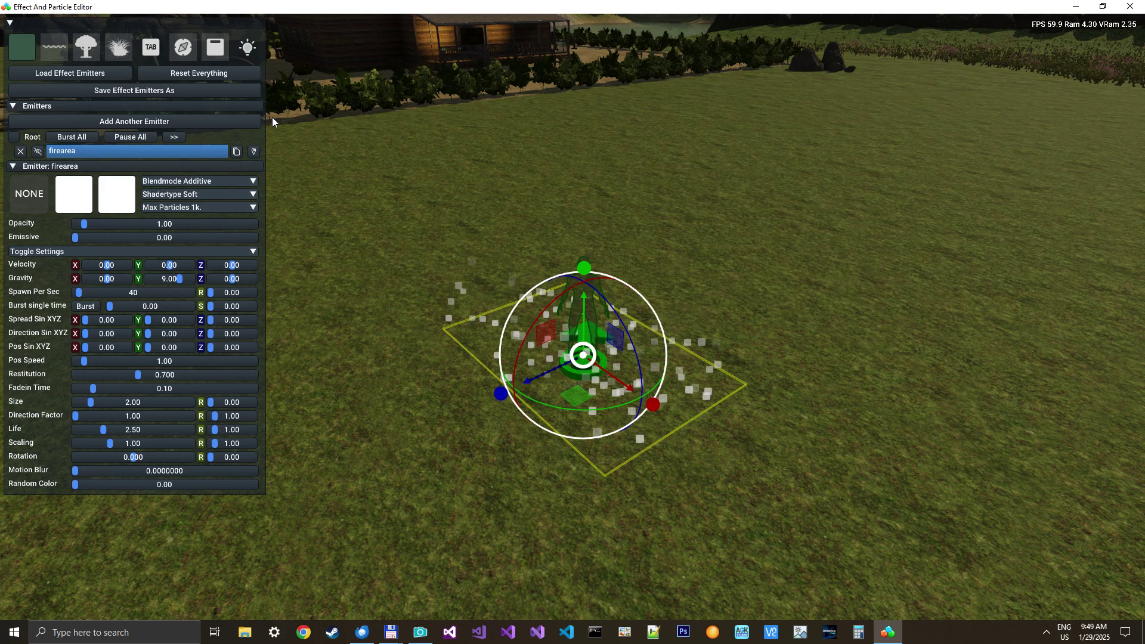
{"action": "left_click", "coordinate": [185, 47]}
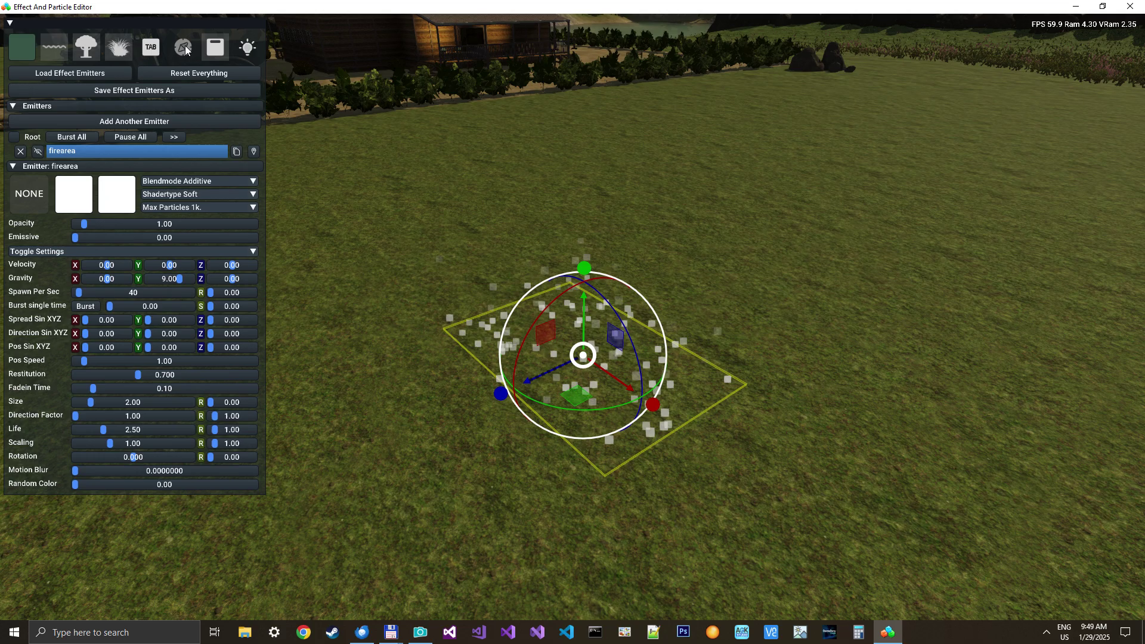
- Assign the wispy blue-grey flipbook texture with 8 by 8 frames to the firearea emitter
{"action": "key", "text": "w"}
{"action": "mouse_move", "coordinate": [430, 251]}
{"action": "right_mouse_down"}
{"action": "mouse_move", "coordinate": [453, 322]}
{"action": "mouse_move", "coordinate": [435, 239]}
{"action": "right_mouse_up"}
{"action": "key", "text": "s"}
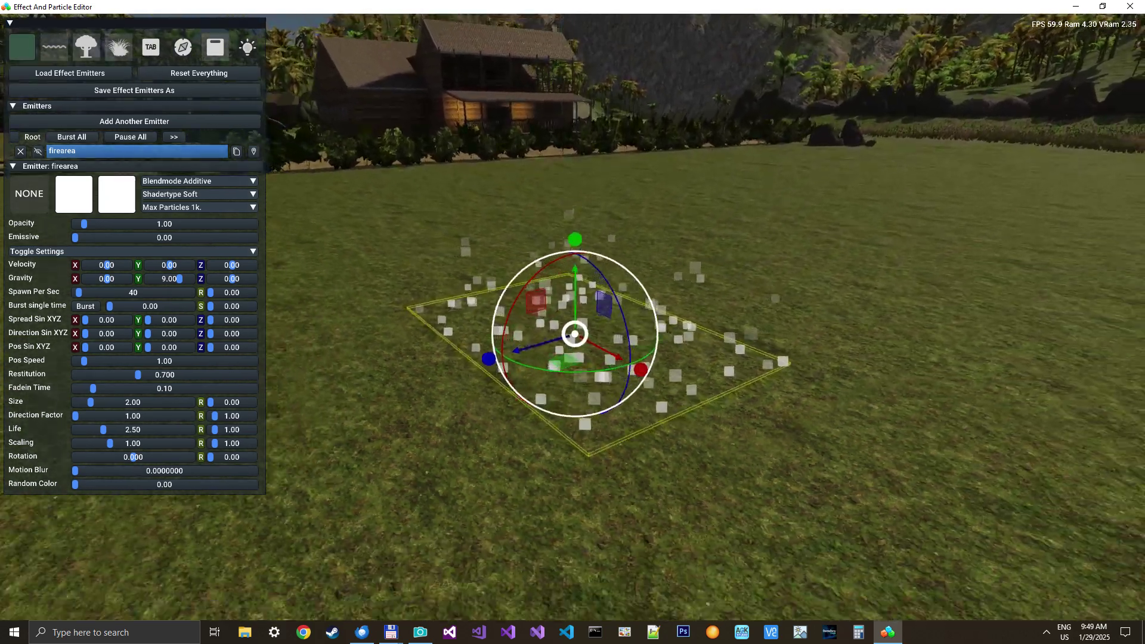
{"action": "right_click_drag", "start_coordinate": [494, 130], "coordinate": [494, 130]}
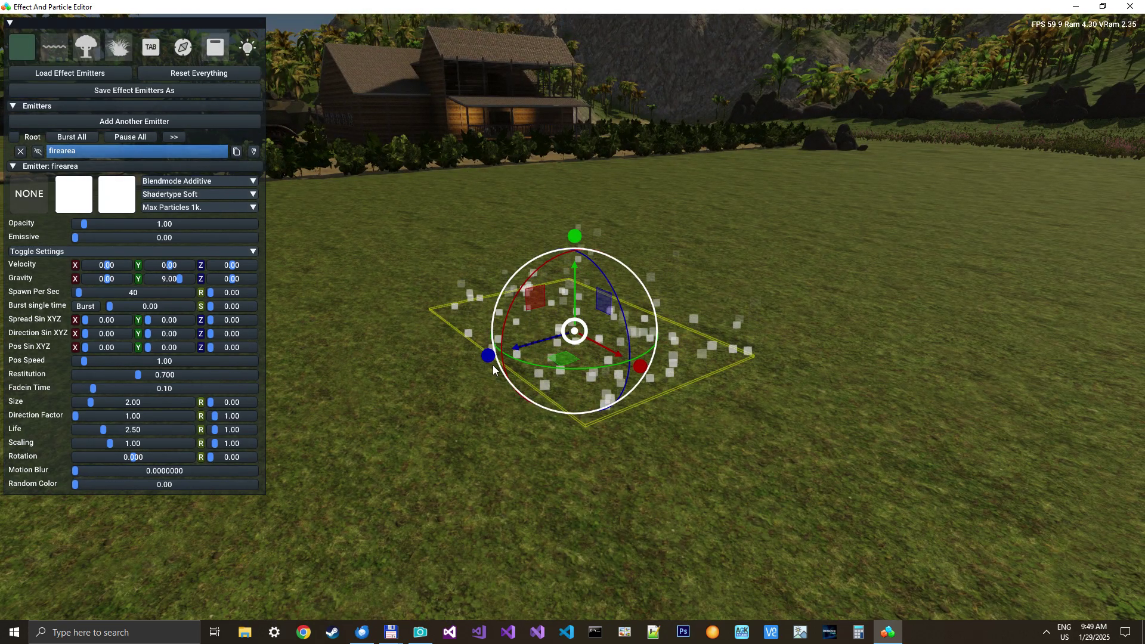
{"action": "left_click", "coordinate": [30, 208]}
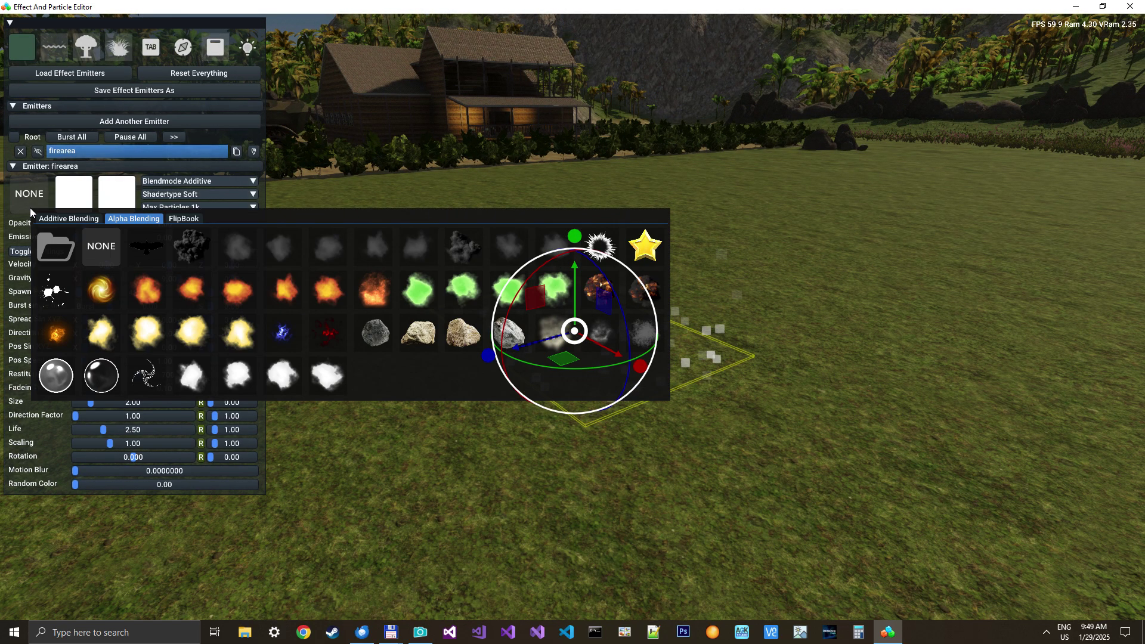
{"action": "left_click", "coordinate": [188, 219]}
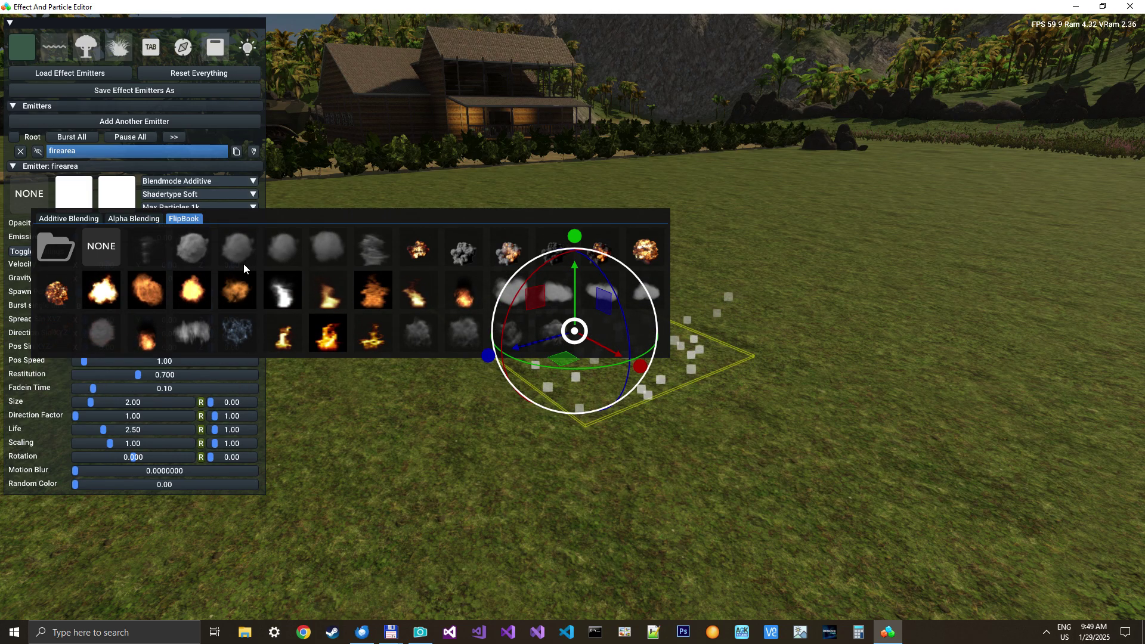
{"action": "left_click", "coordinate": [237, 334]}
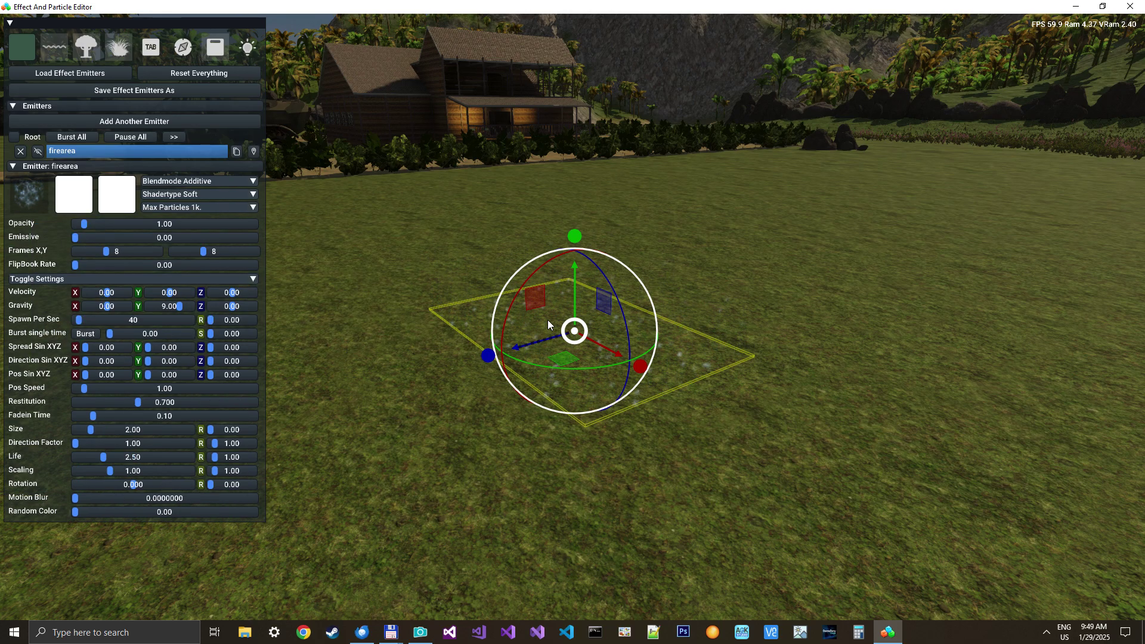
- Raise the firearea particle Size to about 8.46 and the Fadein Time to about 0.38
{"action": "left_click", "coordinate": [123, 429]}
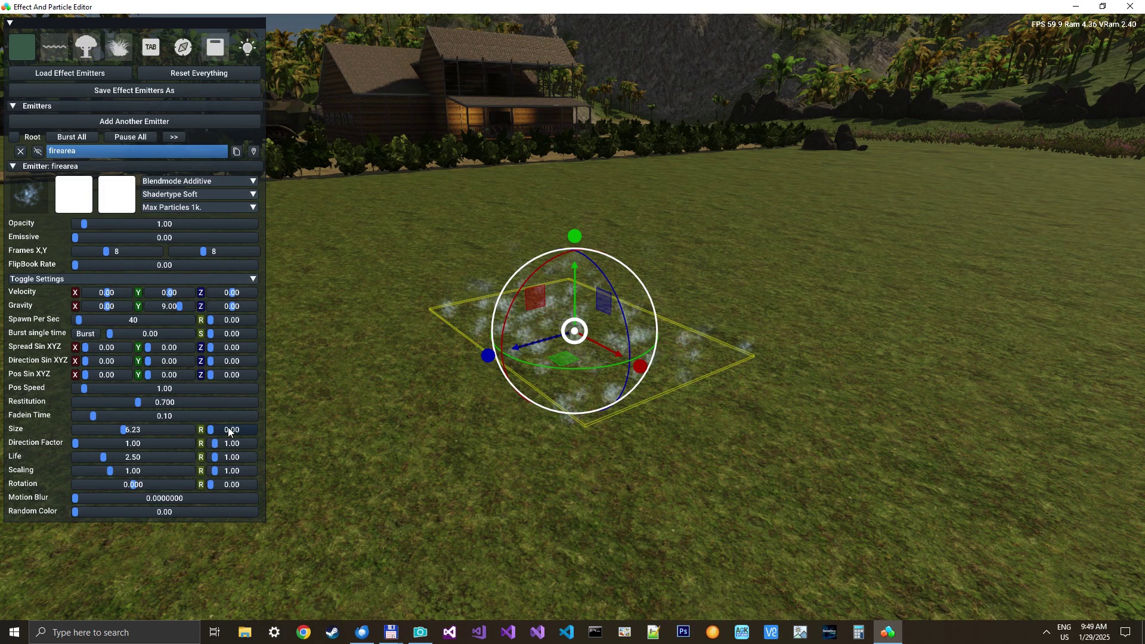
{"action": "left_click", "coordinate": [140, 429]}
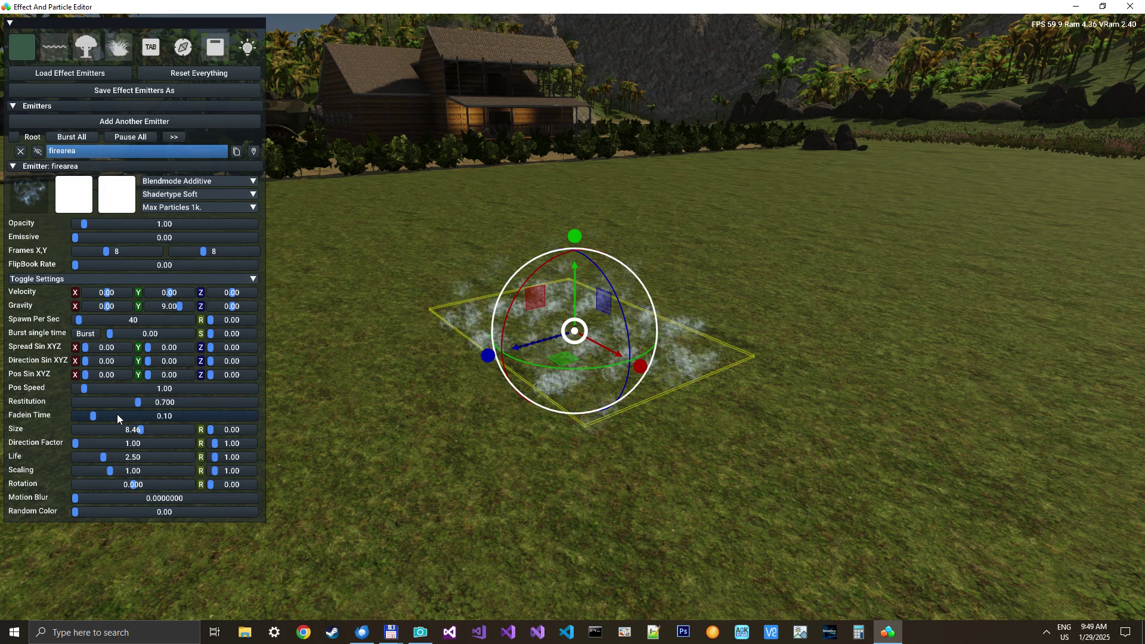
{"action": "left_click", "coordinate": [143, 415]}
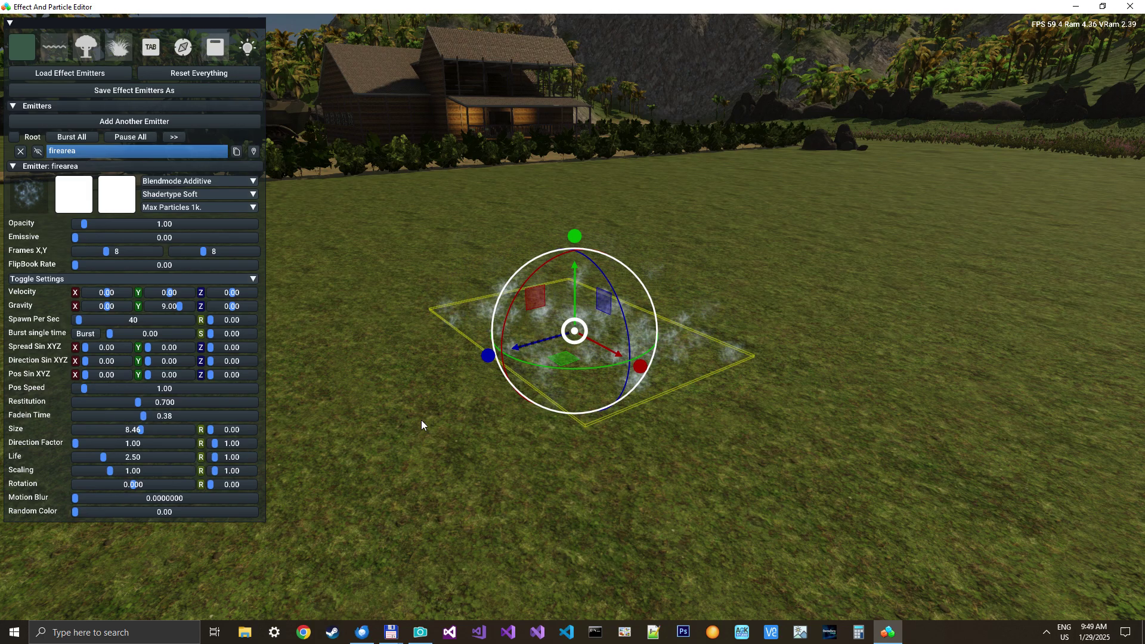
- Set the firearea emitter's Y gravity to 2 and raise its Scaling to about 7.41
{"action": "left_click", "coordinate": [176, 303], "text": "ctrl"}
{"action": "type", "text": "2"}
{"action": "key", "text": "Return"}
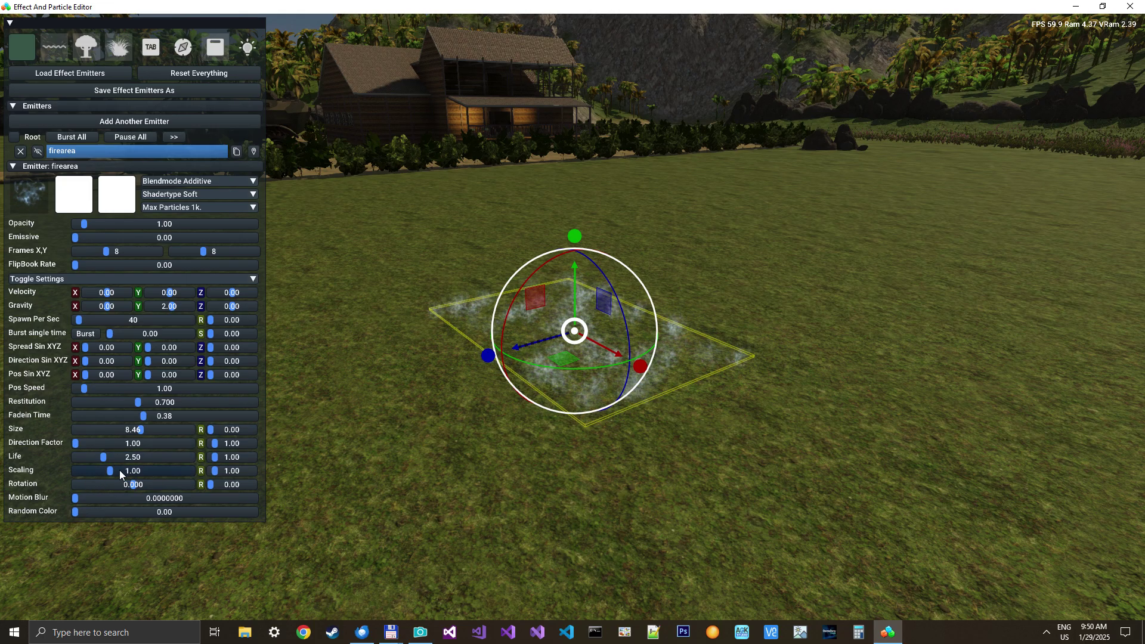
{"action": "left_click_drag", "start_coordinate": [119, 470], "coordinate": [144, 473]}
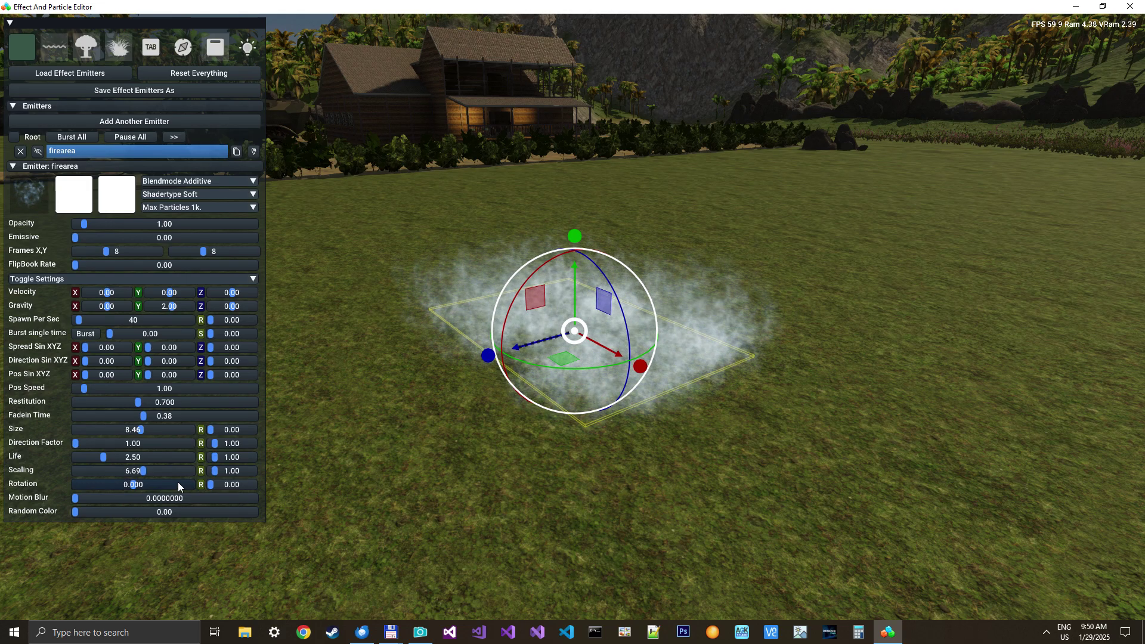
{"action": "left_click_drag", "start_coordinate": [144, 471], "coordinate": [147, 472]}
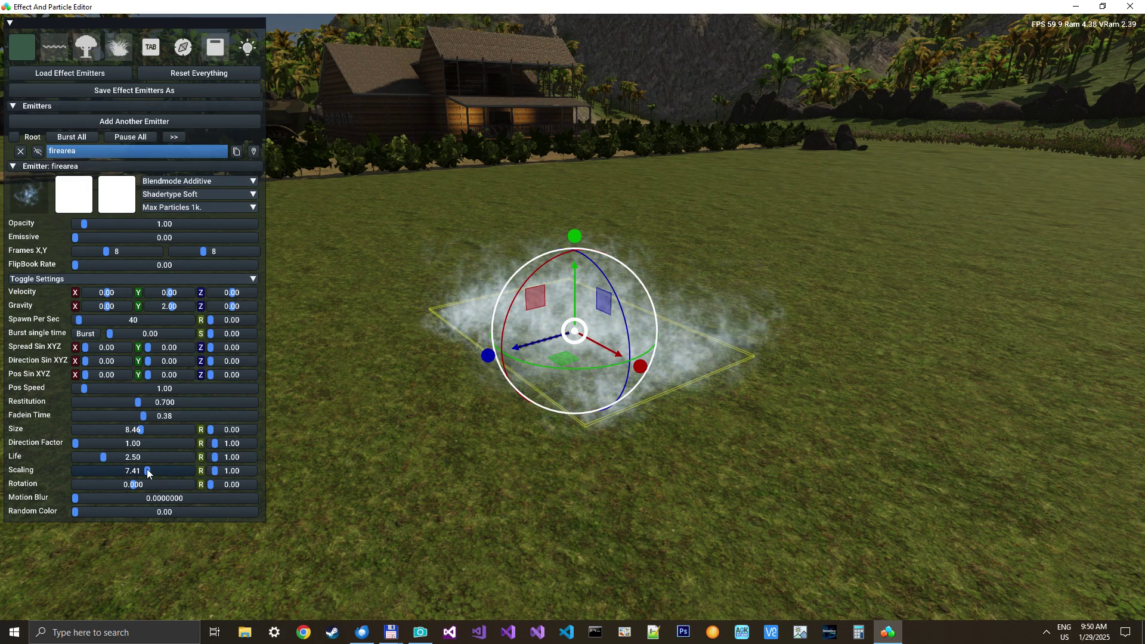
- Set the firearea emitter's particle Life to 4
{"action": "left_click", "coordinate": [113, 456]}
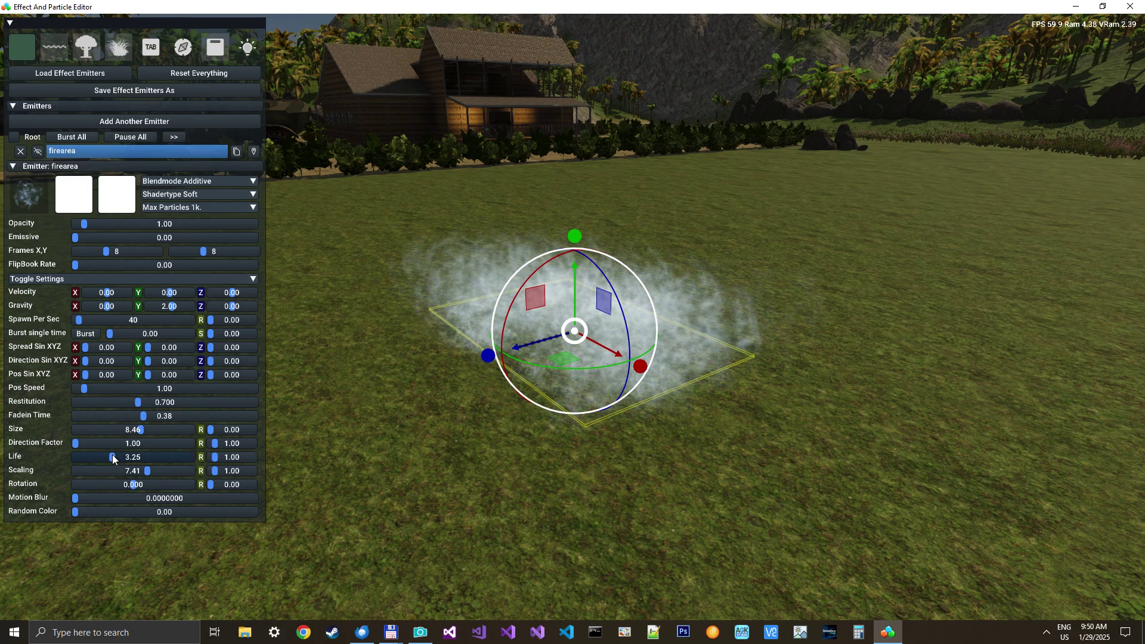
{"action": "left_click_drag", "start_coordinate": [112, 456], "coordinate": [120, 456]}
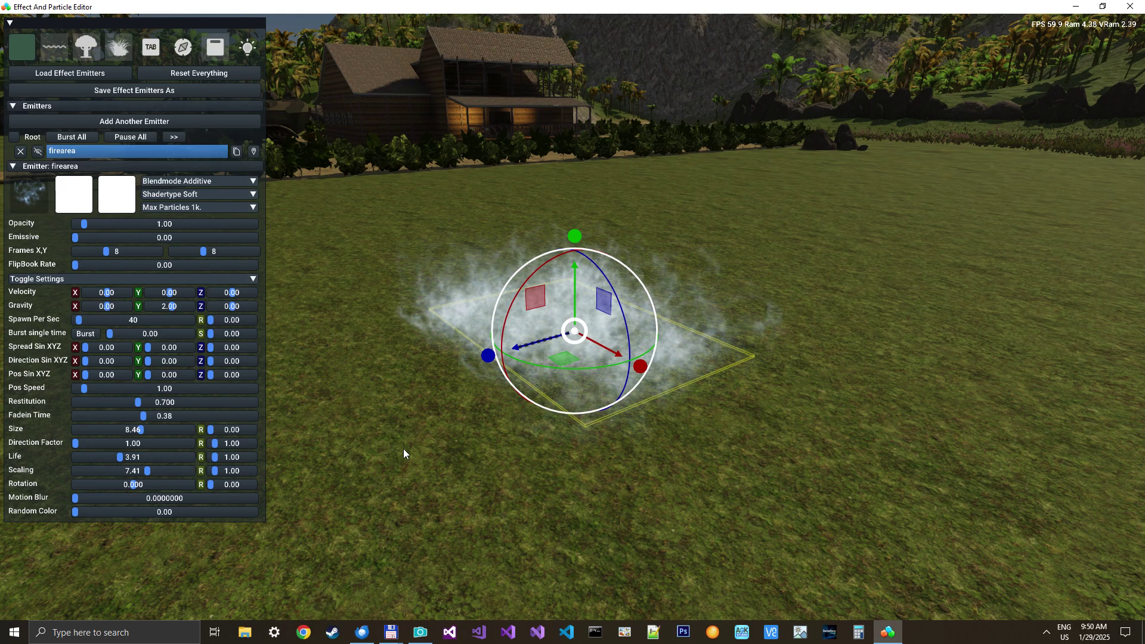
{"action": "left_click", "coordinate": [160, 453], "text": "ctrl"}
{"action": "type", "text": "4"}
{"action": "key", "text": "Return"}
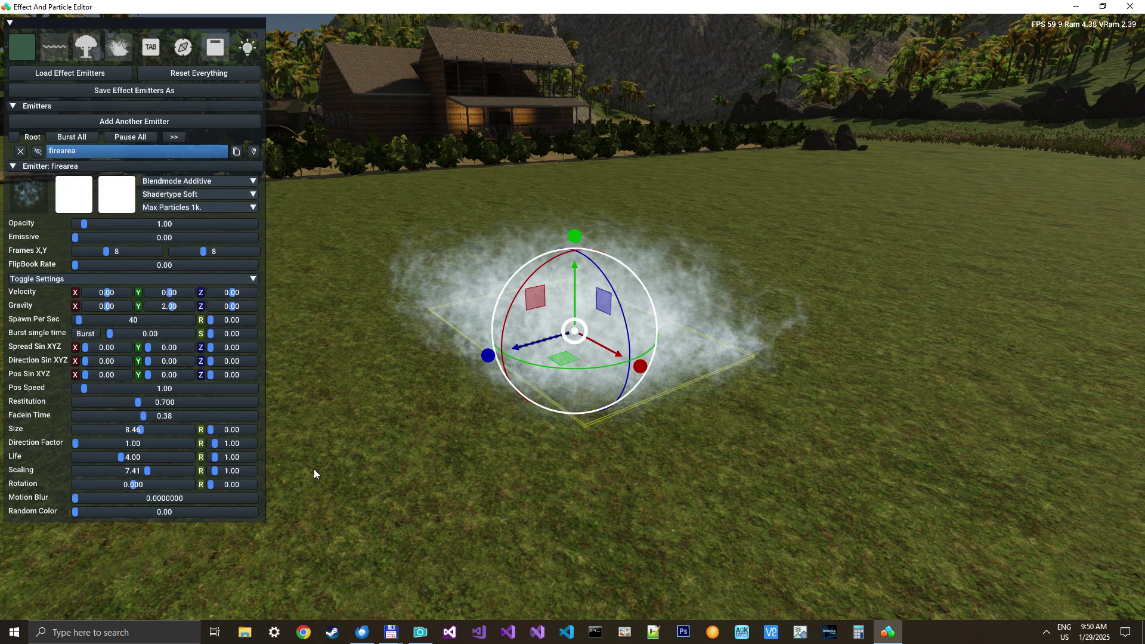
- Set the firearea emitter's Spawn Per Sec to 20
{"action": "key", "text": "w"}
{"action": "right_click_drag", "start_coordinate": [475, 490], "coordinate": [559, 397]}
{"action": "key", "text": "s"}
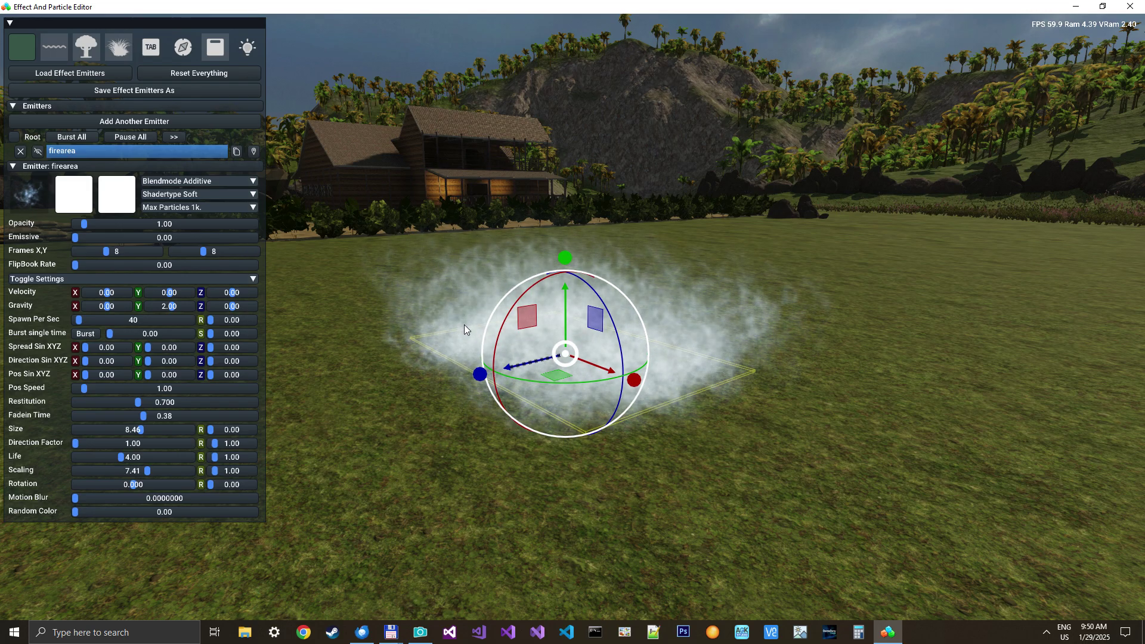
{"action": "double_click", "coordinate": [120, 320]}
{"action": "type", "text": "2"}
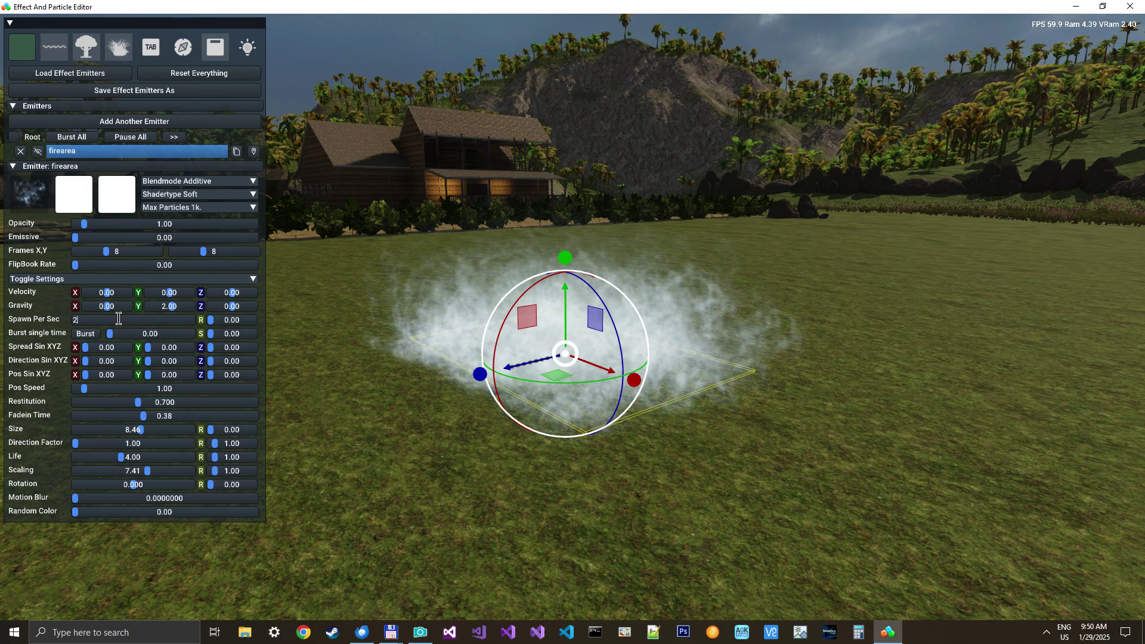
{"action": "type", "text": "0"}
{"action": "key", "text": "Return"}
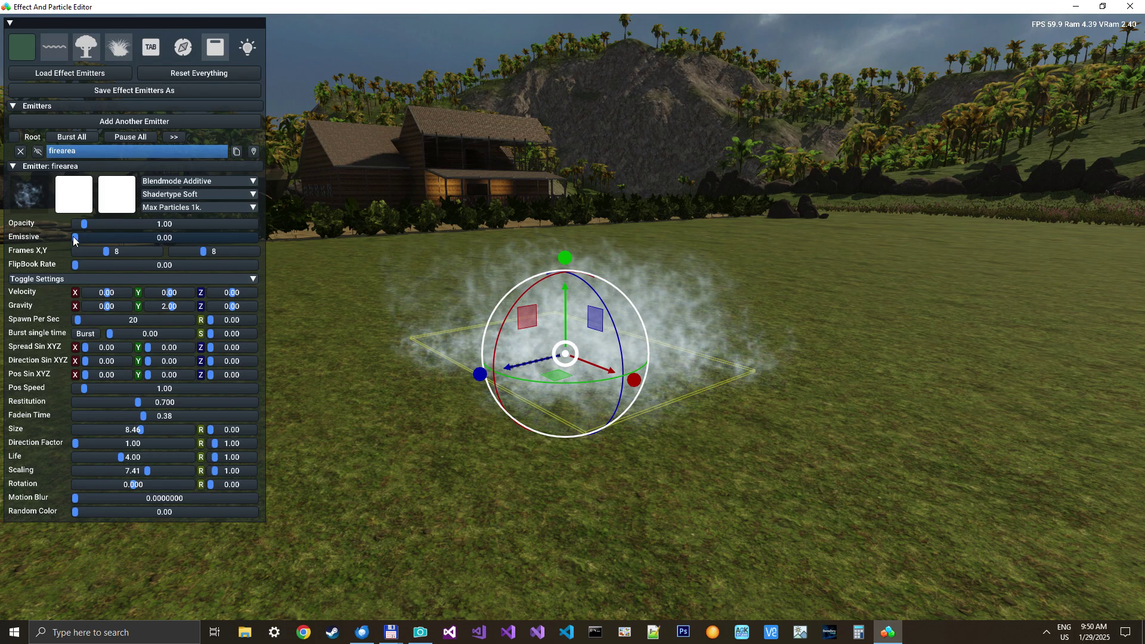
- Raise the firearea Emissive to 20 and reduce its Opacity to about 0.33
{"action": "left_click_drag", "start_coordinate": [74, 237], "coordinate": [384, 241]}
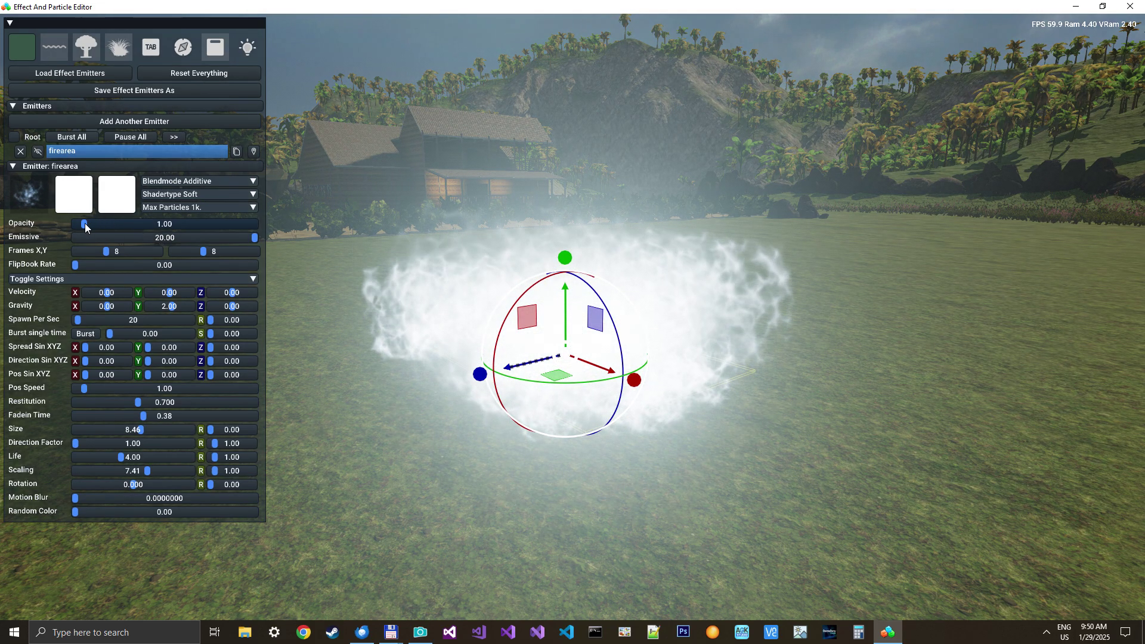
{"action": "left_click_drag", "start_coordinate": [85, 223], "coordinate": [78, 223]}
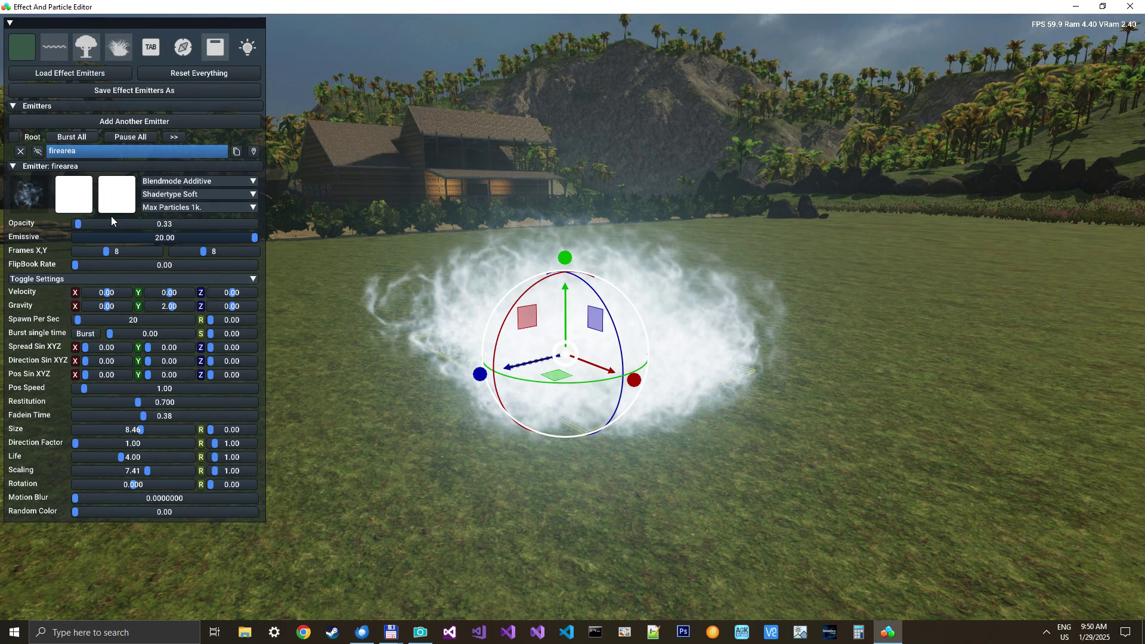
- Change the first particle colour to a saturated orange, about RGB 201, 122, 7
{"action": "left_click", "coordinate": [73, 196]}
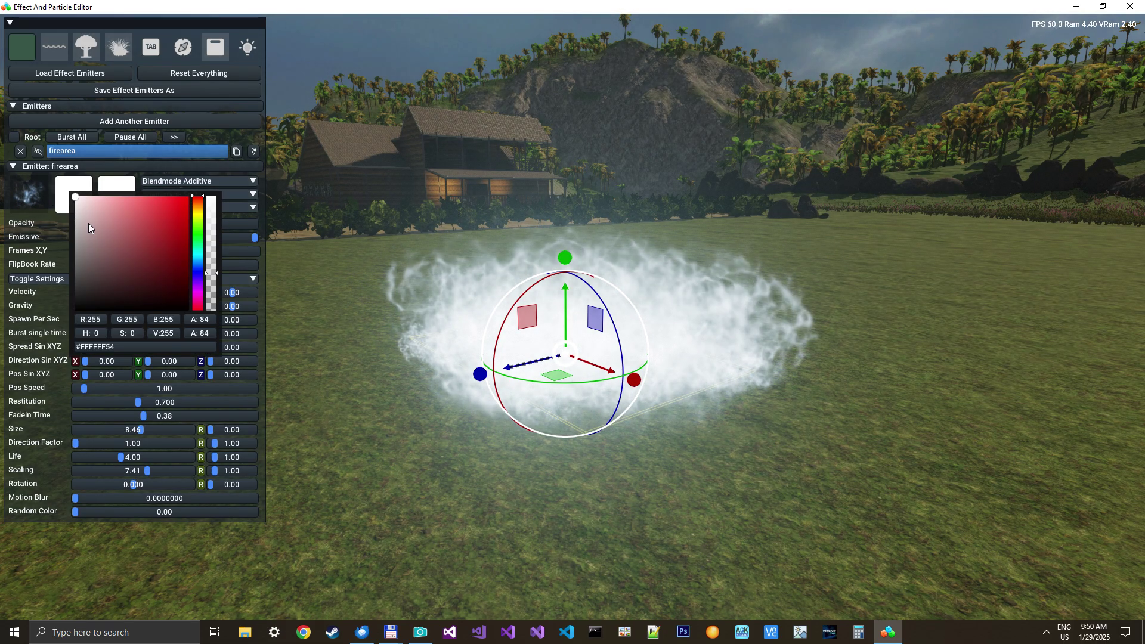
{"action": "left_click", "coordinate": [197, 206]}
{"action": "left_click", "coordinate": [188, 219]}
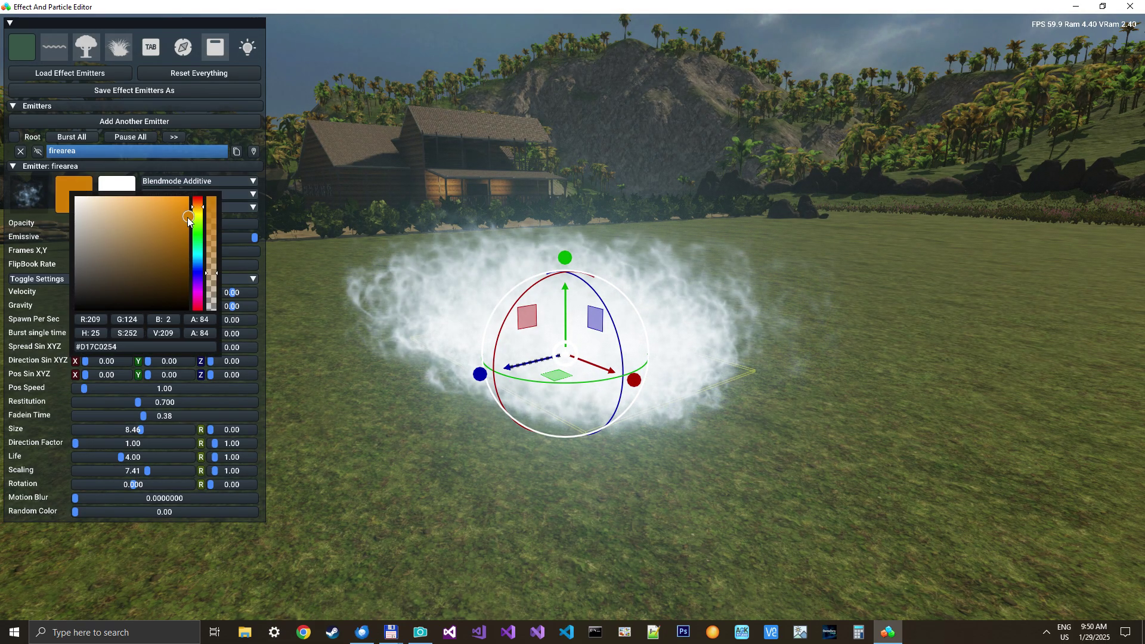
{"action": "left_click_drag", "start_coordinate": [188, 220], "coordinate": [186, 220]}
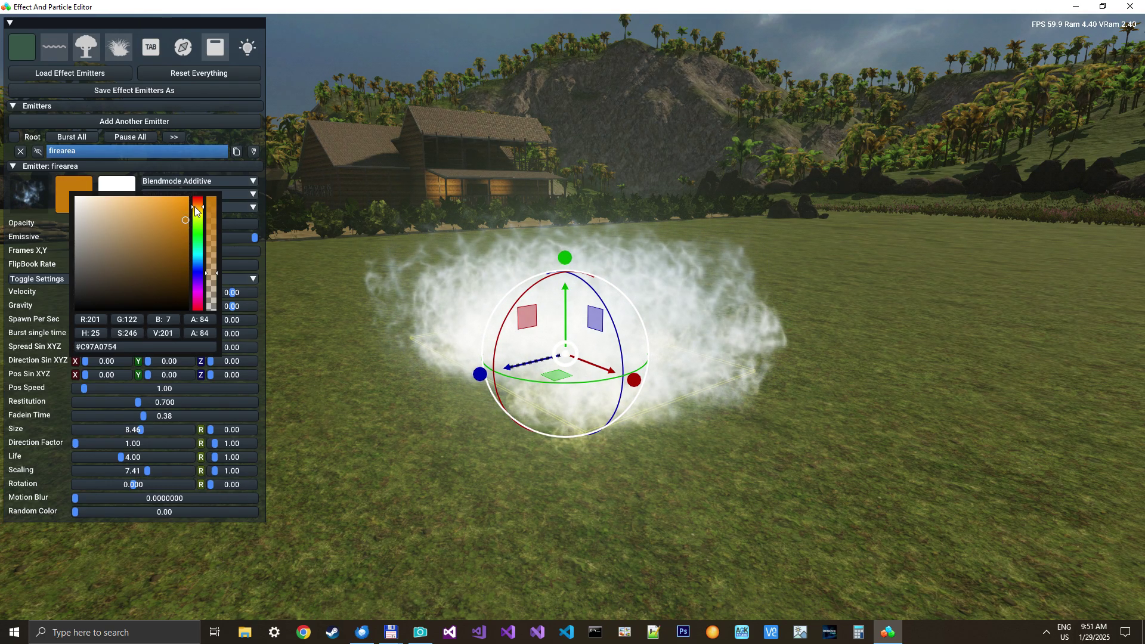
{"action": "left_click", "coordinate": [117, 185]}
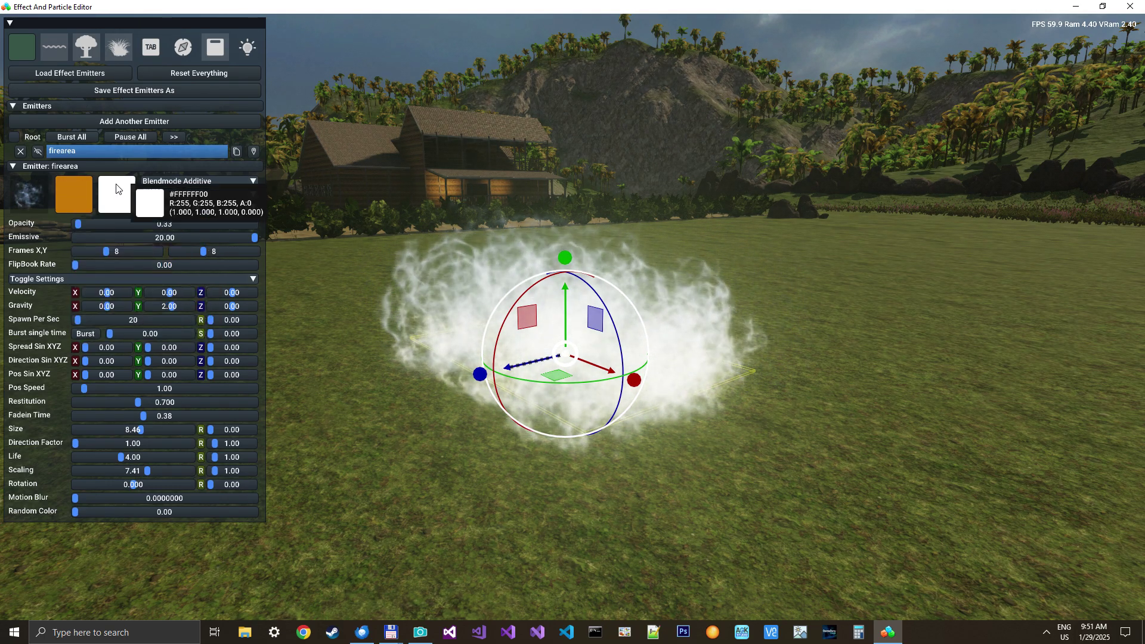
- Change the second particle colour to a very dark red, about #290202
{"action": "left_click", "coordinate": [117, 189]}
{"action": "left_click", "coordinate": [243, 269]}
{"action": "left_click", "coordinate": [246, 298]}
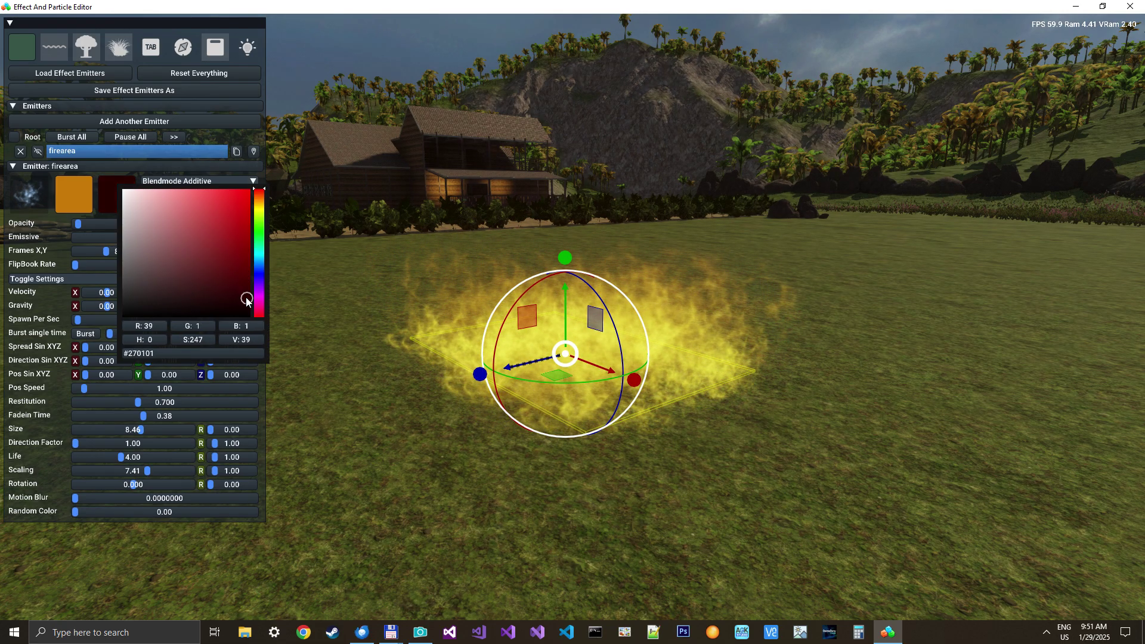
{"action": "left_click_drag", "start_coordinate": [246, 298], "coordinate": [247, 299]}
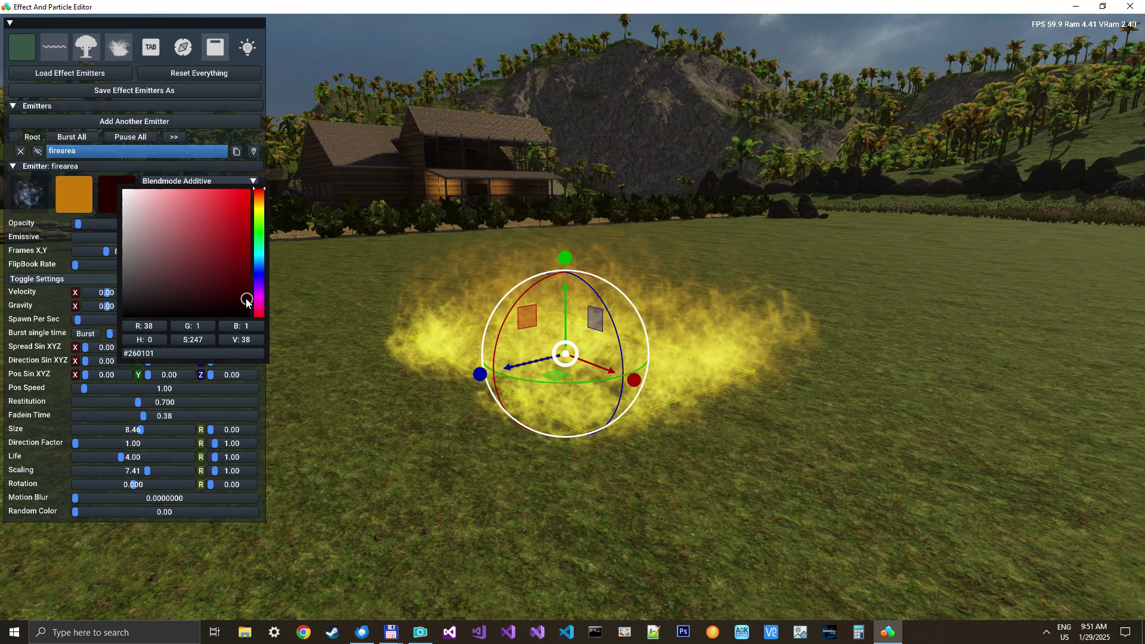
{"action": "left_click", "coordinate": [244, 298]}
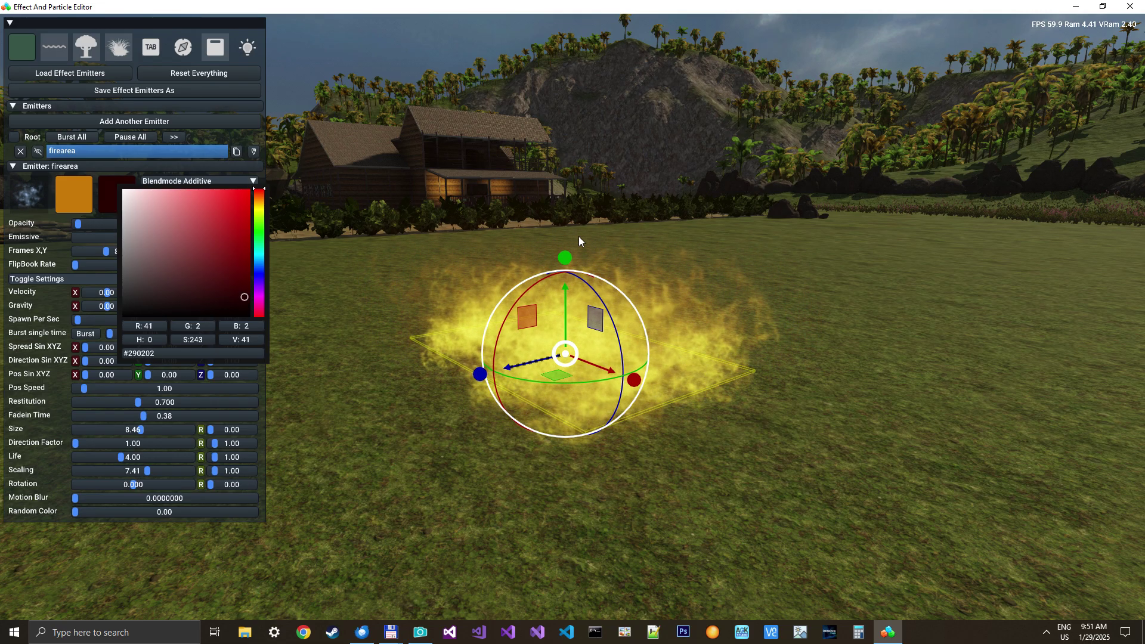
{"action": "left_click", "coordinate": [298, 318]}
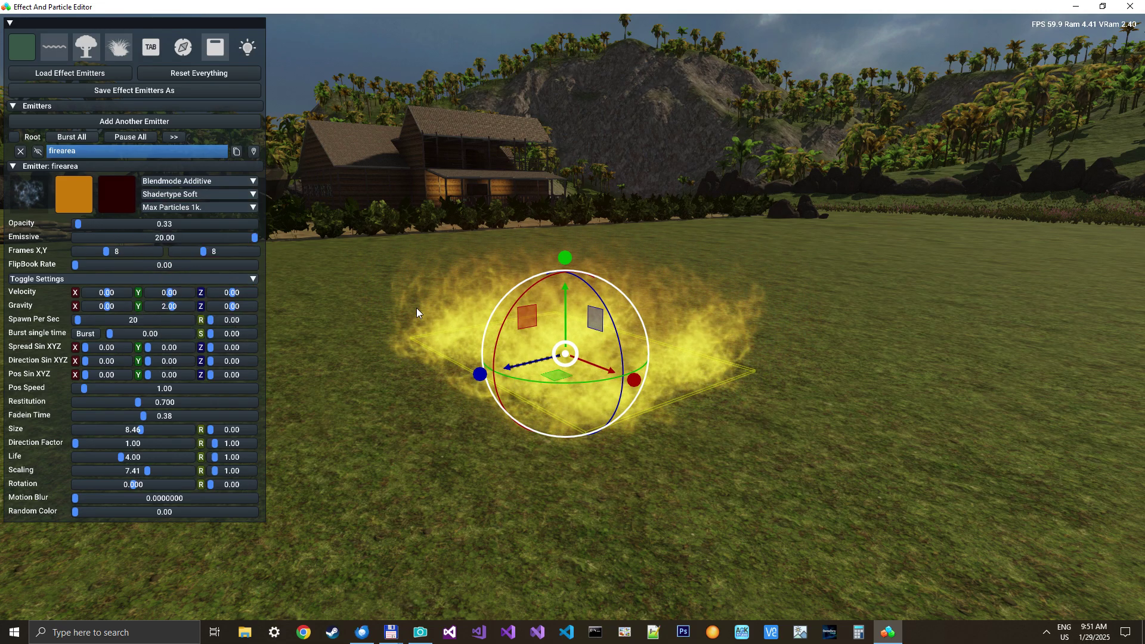
- Increase the firearea particle Size to about 9.15 and hide the emitter's transform gizmo
{"action": "mouse_move", "coordinate": [434, 326]}
{"action": "right_mouse_down"}
{"action": "mouse_move", "coordinate": [440, 349]}
{"action": "mouse_move", "coordinate": [432, 328]}
{"action": "right_mouse_up"}
{"action": "key", "text": "w"}
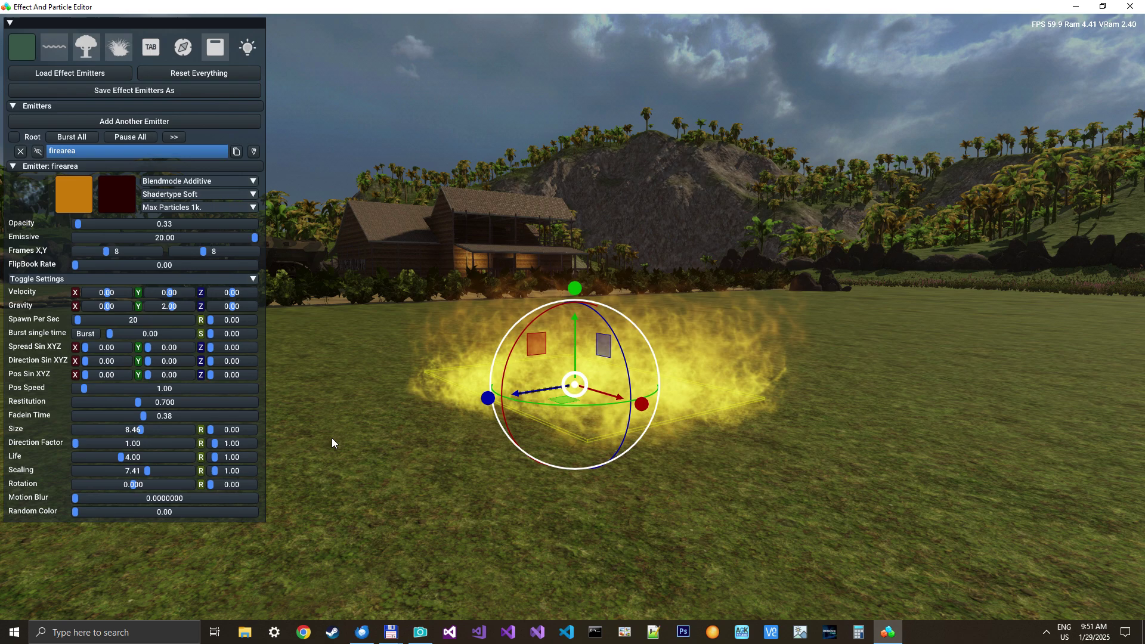
{"action": "left_click_drag", "start_coordinate": [141, 430], "coordinate": [146, 431]}
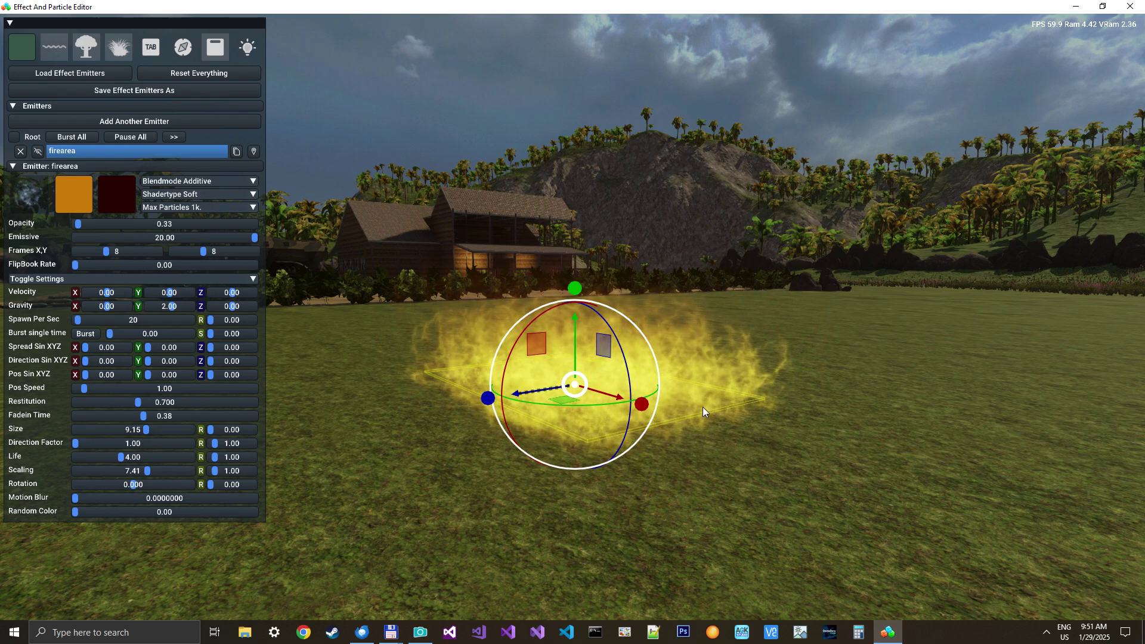
{"action": "left_click", "coordinate": [20, 153]}
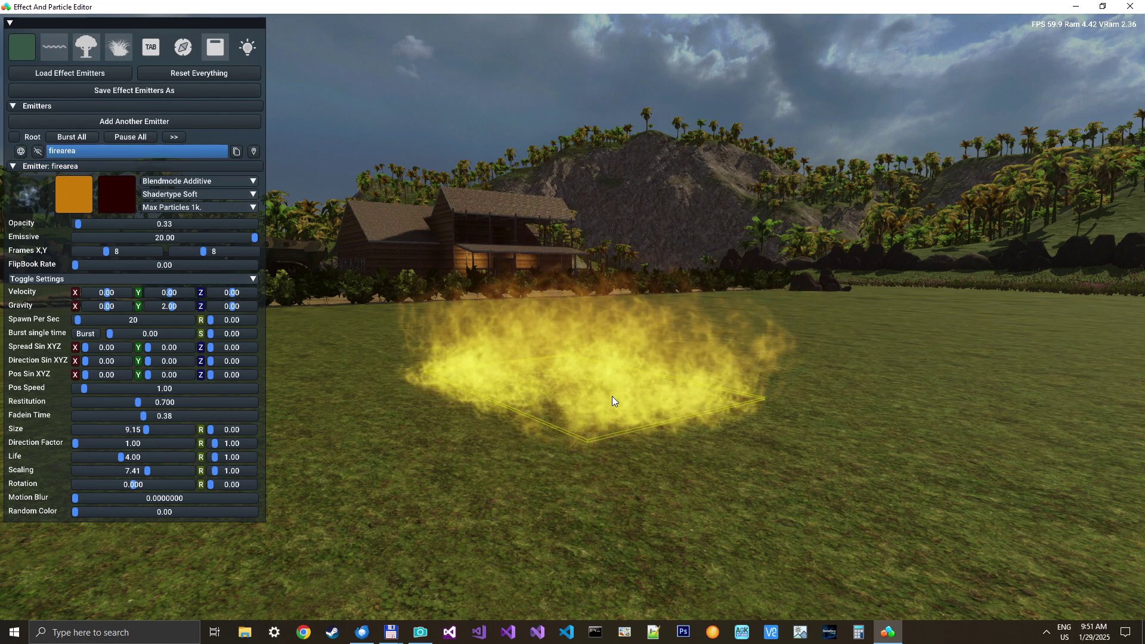
- Fine-tune the first particle colour to a slightly less saturated orange, about RGB 202, 125, 15
{"action": "left_click", "coordinate": [71, 198]}
{"action": "left_click", "coordinate": [184, 222]}
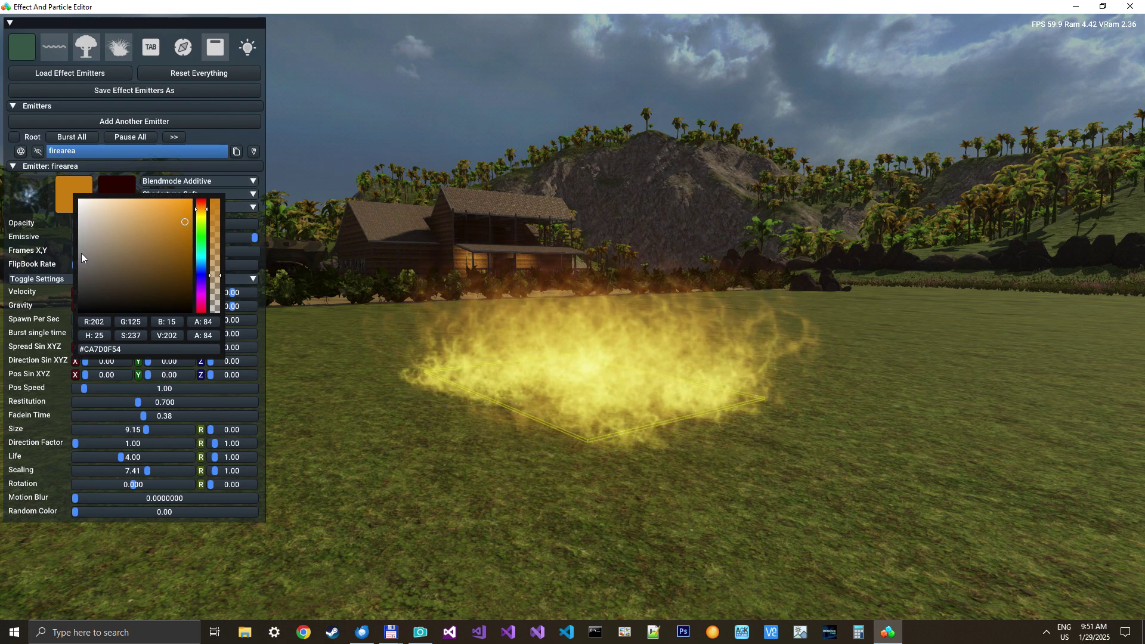
{"action": "left_click", "coordinate": [31, 243]}
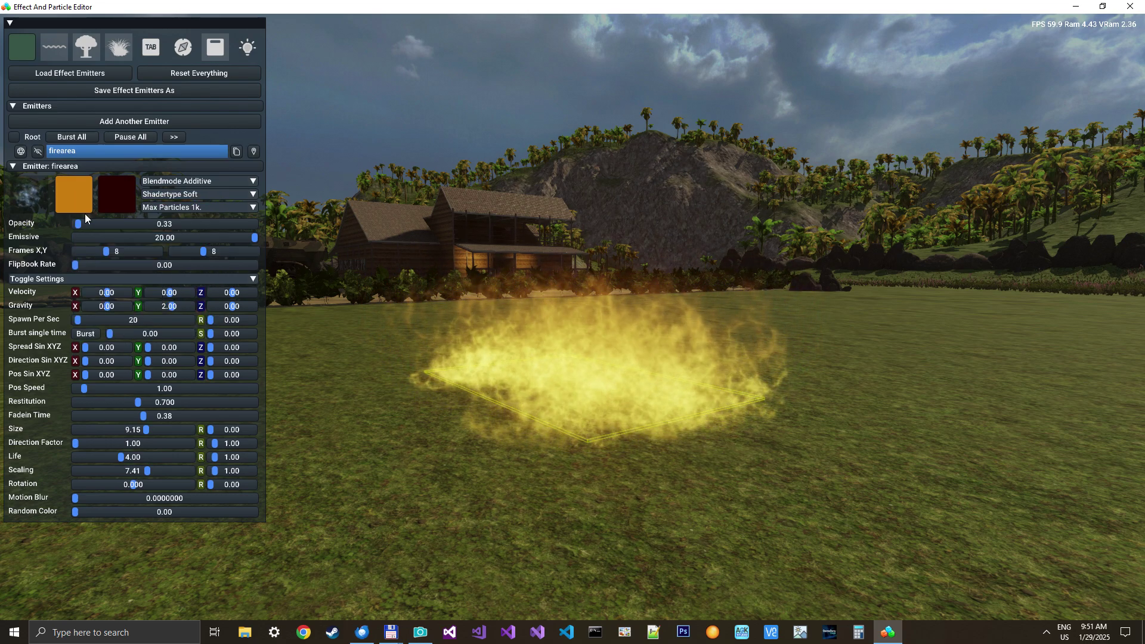
- Try a FlipBook Rate of 25 on the firearea emitter, settling on a rate of 35
{"action": "double_click", "coordinate": [138, 266]}
{"action": "type", "text": "25"}
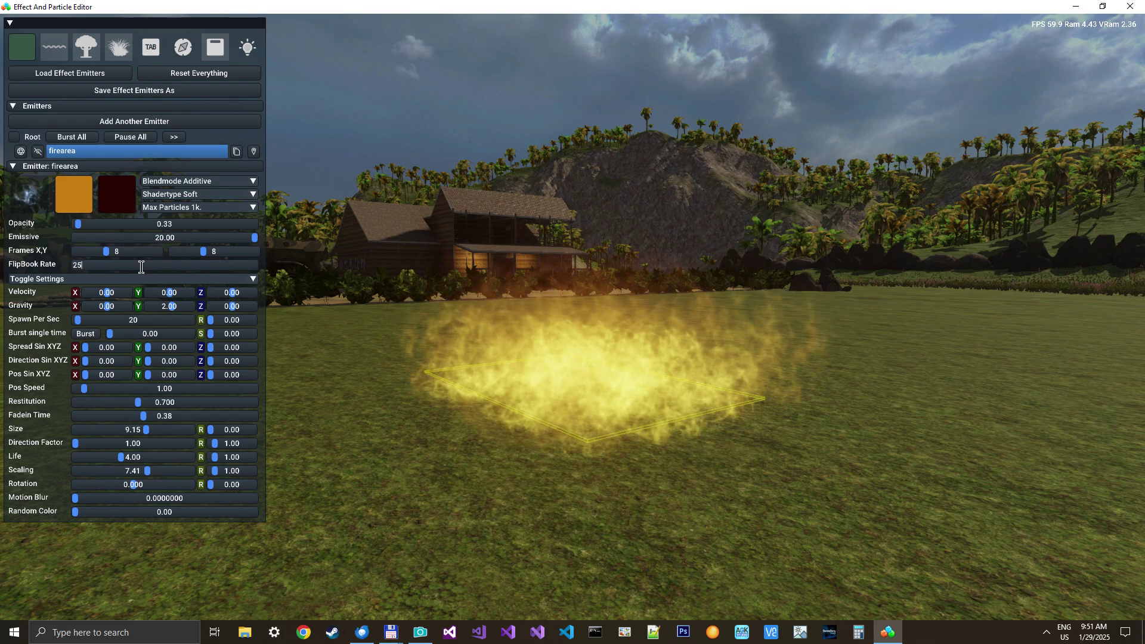
{"action": "key", "text": "Return"}
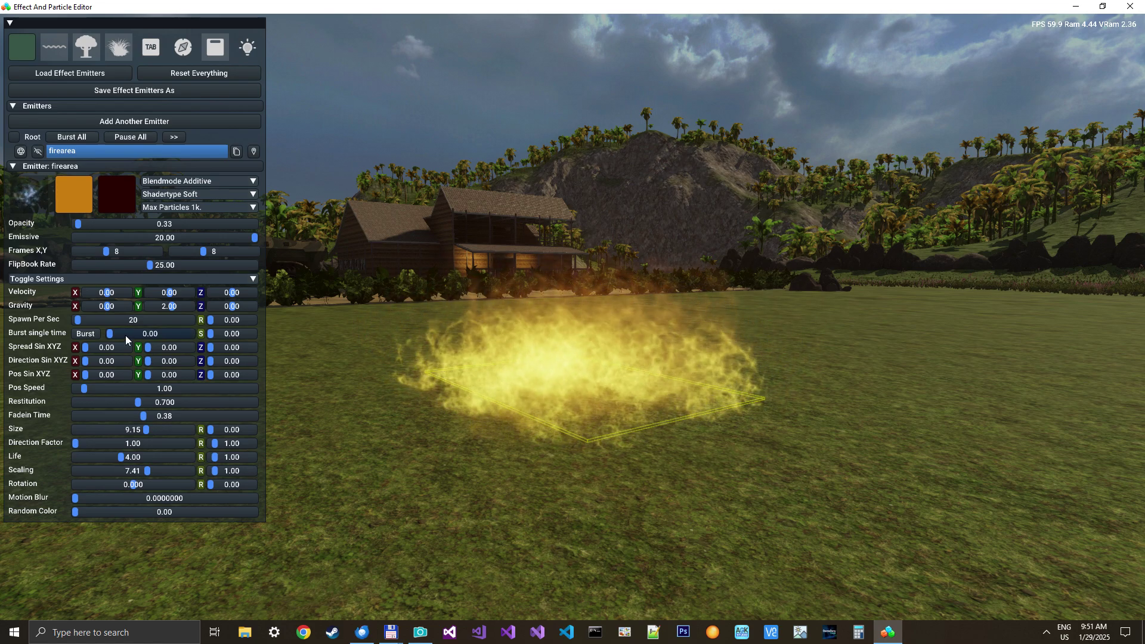
{"action": "left_click", "coordinate": [157, 265], "text": "ctrl"}
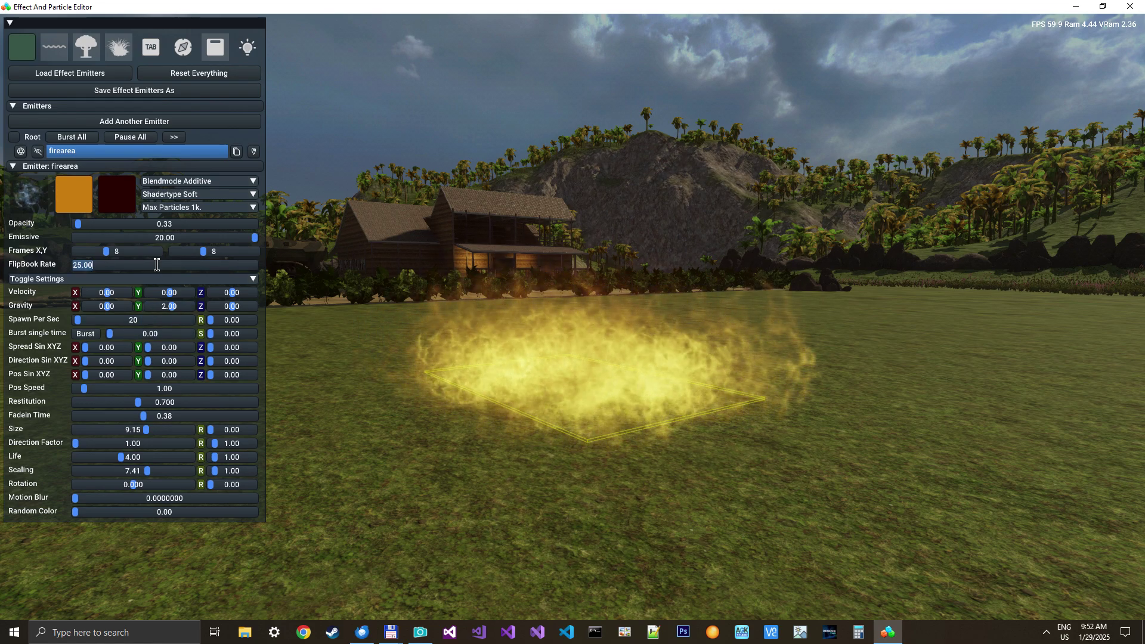
{"action": "type", "text": "35"}
{"action": "key", "text": "Return"}
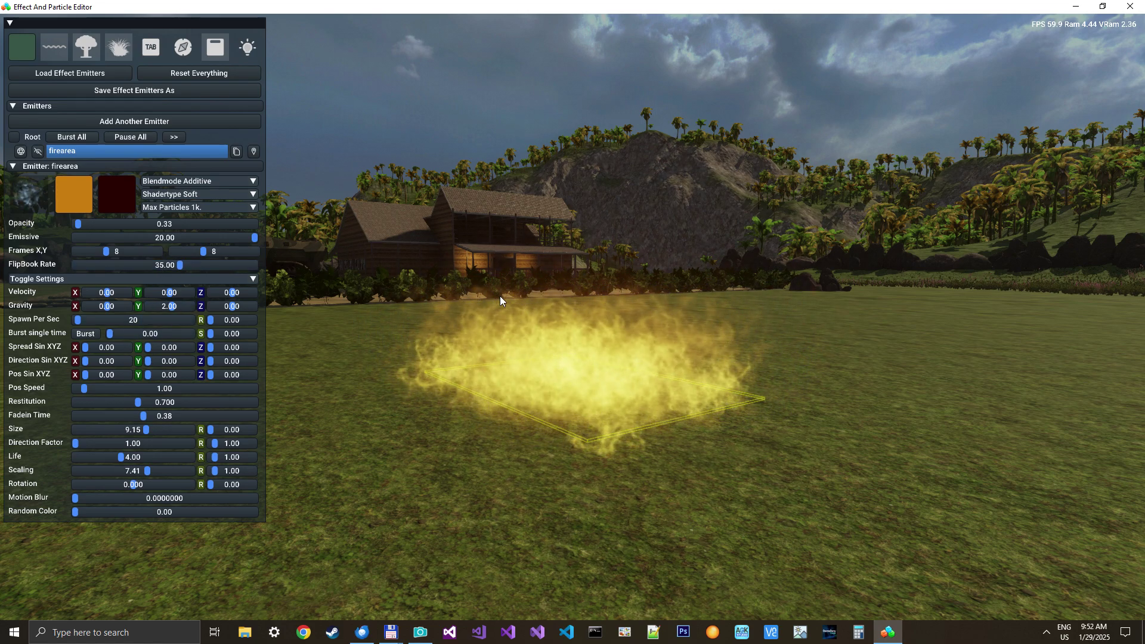
- Examine the animated flames of the fire area from close up and from farther away
{"action": "key", "text": "w"}
{"action": "right_click_drag", "start_coordinate": [593, 332], "coordinate": [593, 331]}
{"action": "key", "text": "s"}
{"action": "key", "text": "a"}
{"action": "key", "text": "s"}
{"action": "key", "text": "a"}
{"action": "key", "text": "w"}
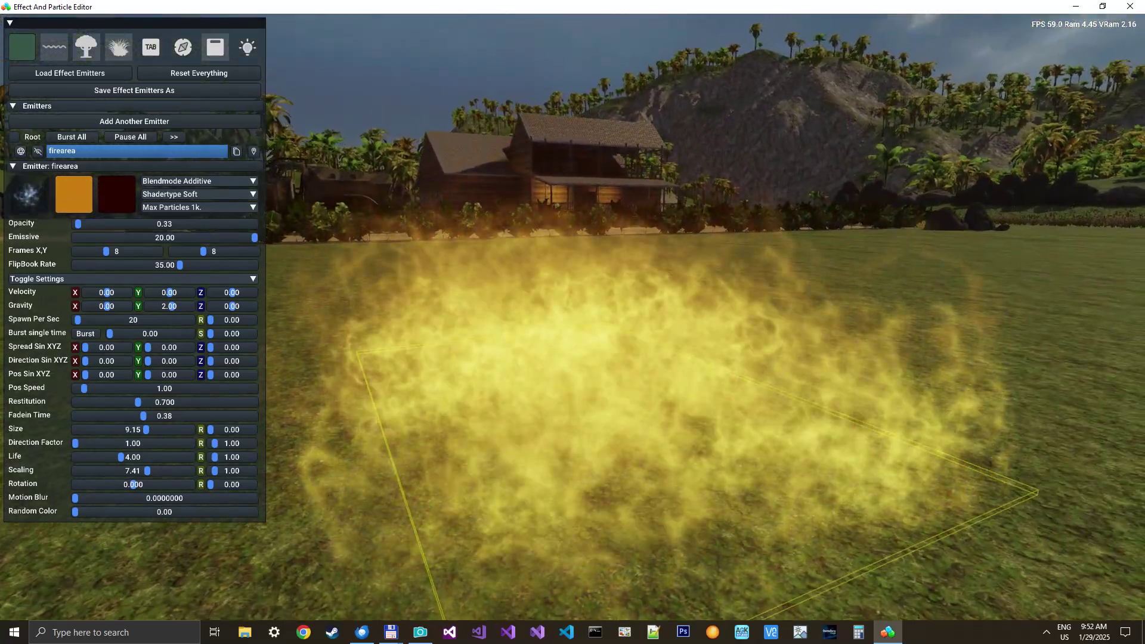
{"action": "scroll", "coordinate": [592, 340], "scroll_direction": "down", "scroll_amount": 5}
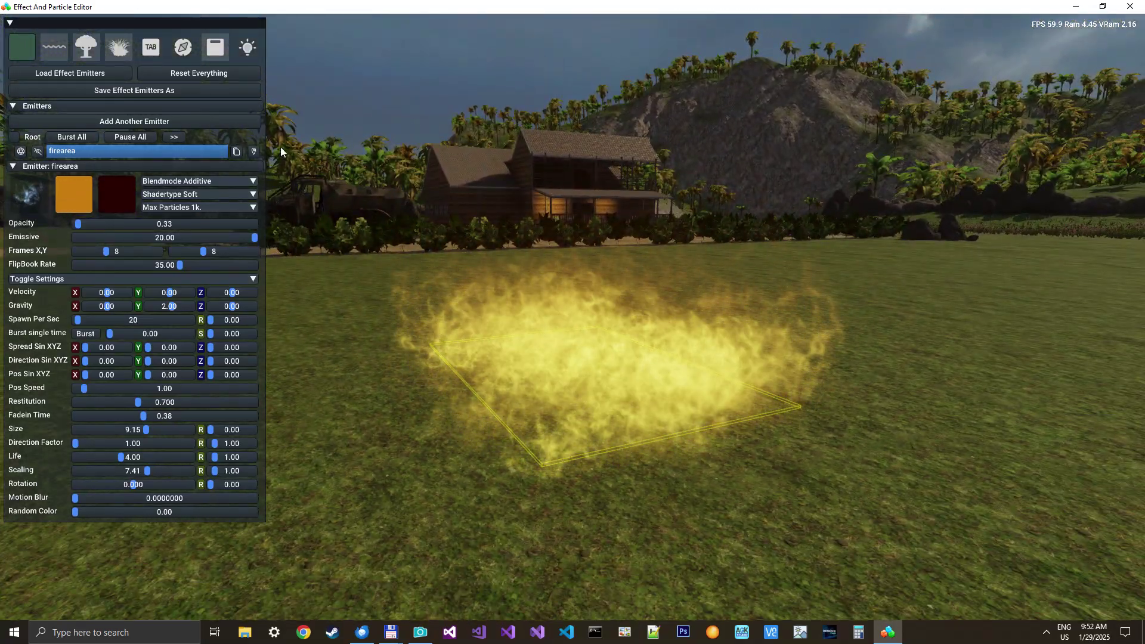
- Show the human reference figure in the fire area and raise the emitter's Gravity Y to about 3.56
{"action": "left_click", "coordinate": [184, 46]}
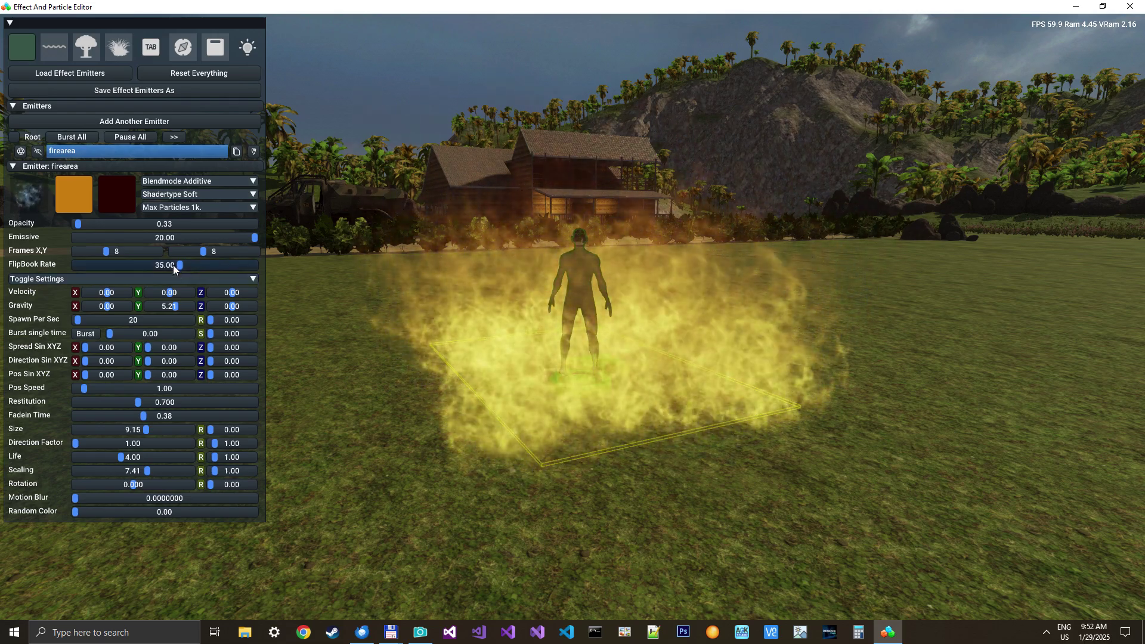
{"action": "left_click", "coordinate": [172, 306]}
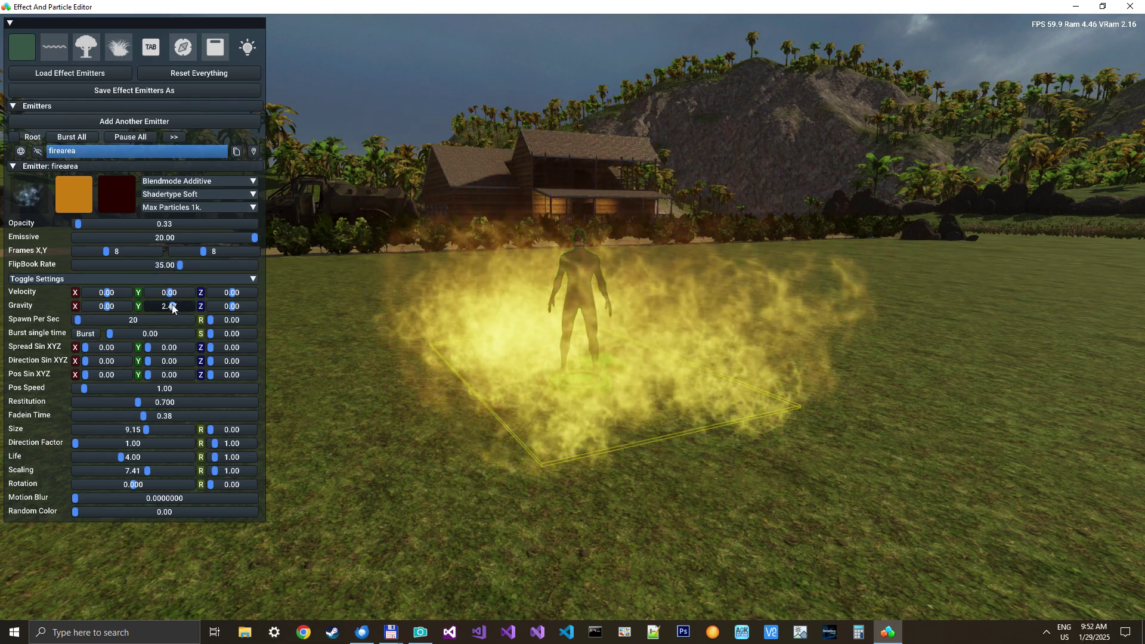
{"action": "left_click_drag", "start_coordinate": [171, 305], "coordinate": [173, 306]}
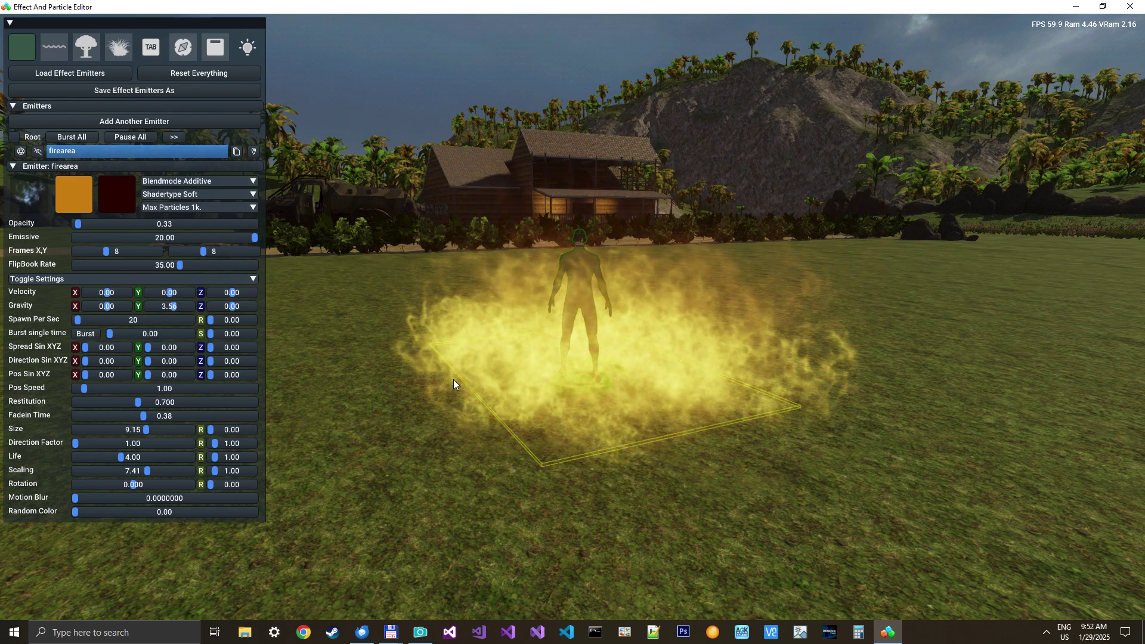
- Set the firearea particle Life to 5
{"action": "double_click", "coordinate": [126, 458]}
{"action": "type", "text": "5"}
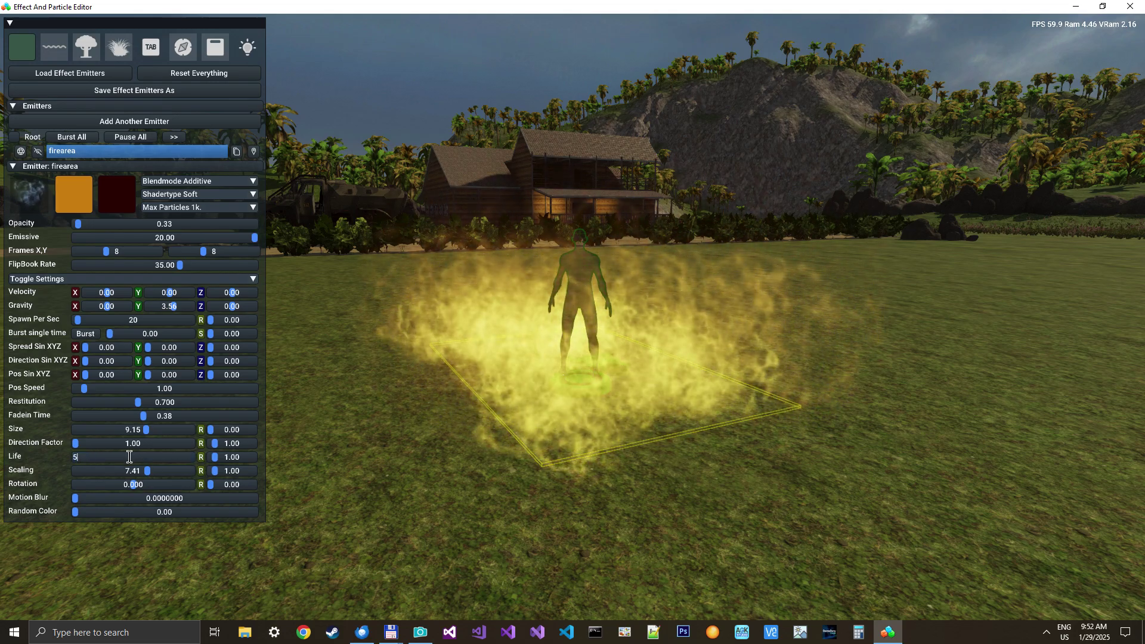
{"action": "key", "text": "Return"}
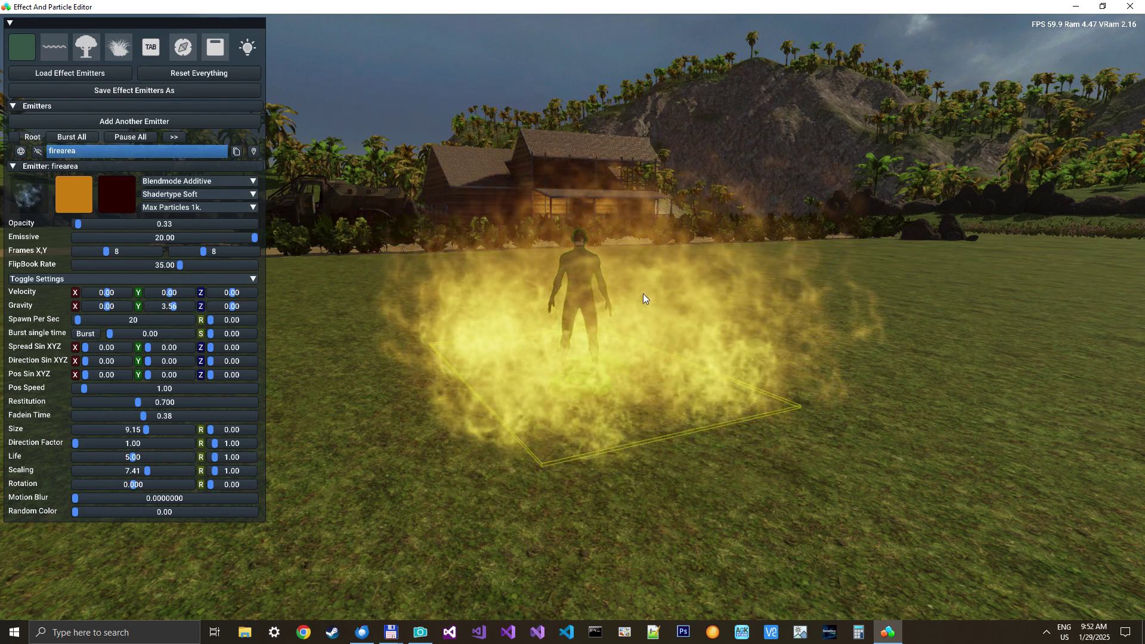
- Darken the first particle colour and shift it towards red, to about RGB 182, 96, 11
{"action": "mouse_move", "coordinate": [610, 309]}
{"action": "right_mouse_down"}
{"action": "mouse_move", "coordinate": [447, 312]}
{"action": "mouse_move", "coordinate": [614, 312]}
{"action": "mouse_move", "coordinate": [629, 307]}
{"action": "mouse_move", "coordinate": [626, 293]}
{"action": "right_mouse_up"}
{"action": "key", "text": "d"}
{"action": "key", "text": "s"}
{"action": "key", "text": "a"}
{"action": "key", "text": "w"}
{"action": "key", "text": "s"}
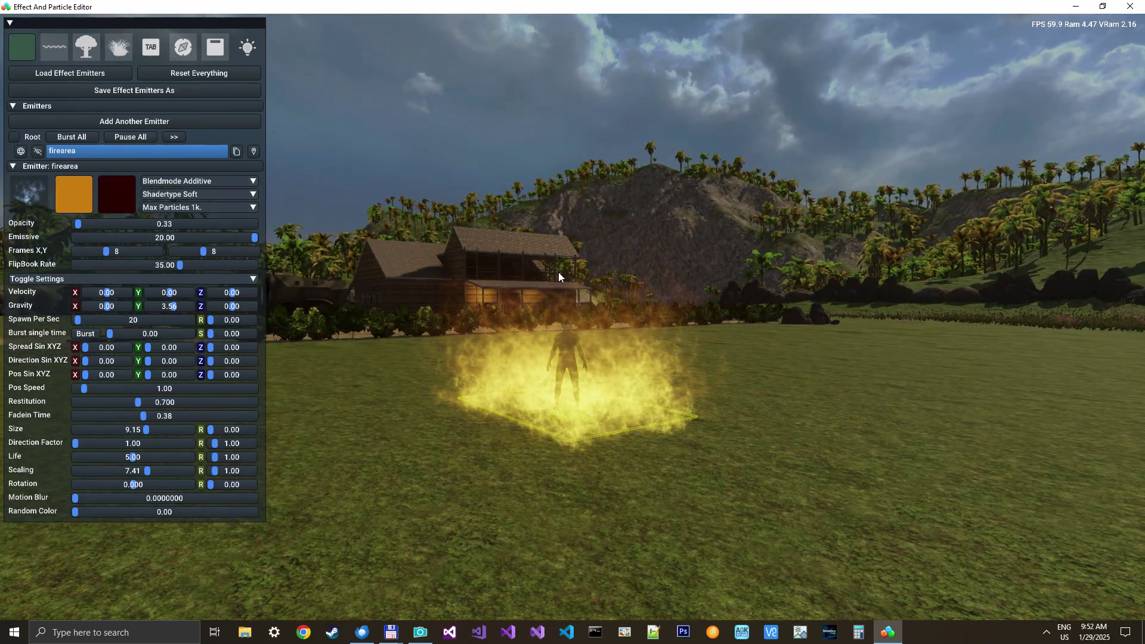
{"action": "left_click", "coordinate": [72, 194]}
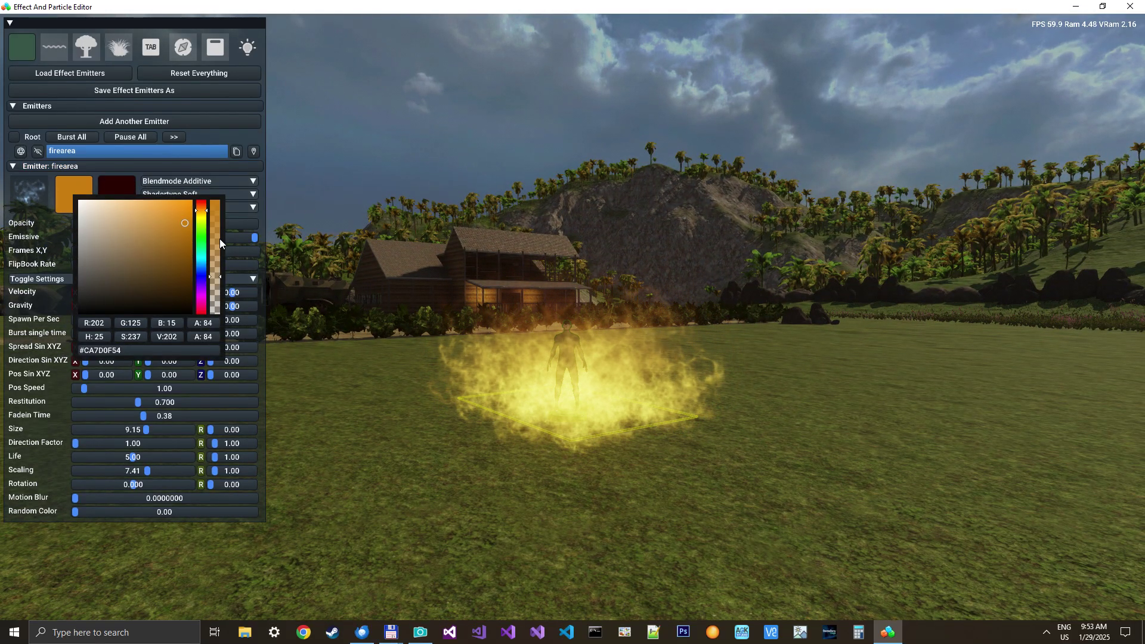
{"action": "left_click", "coordinate": [185, 232]}
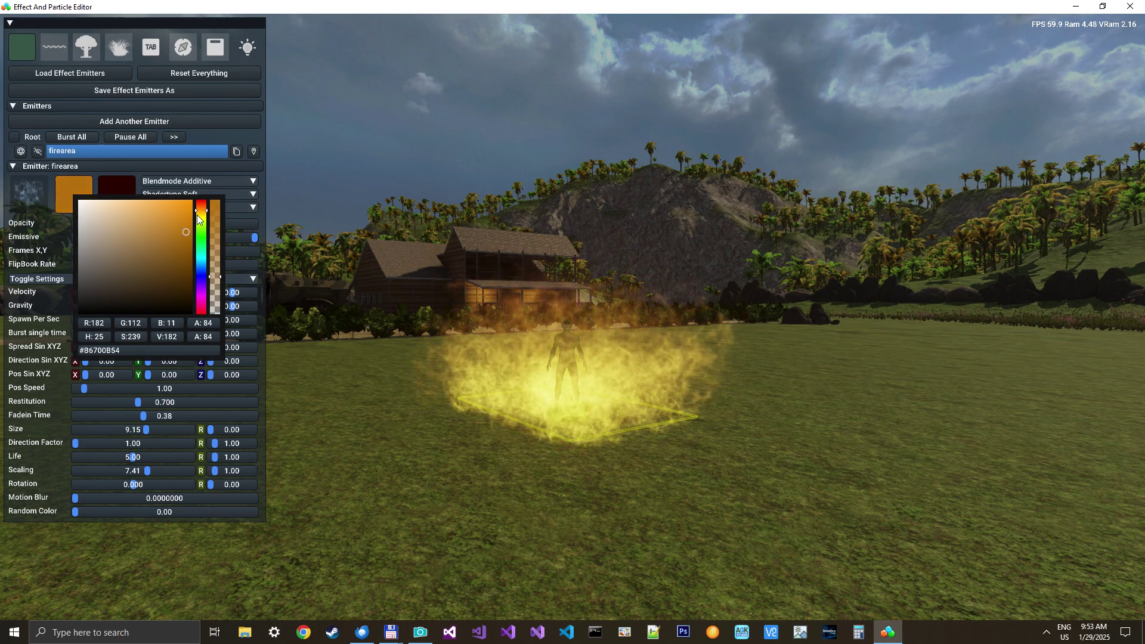
{"action": "left_click", "coordinate": [198, 209]}
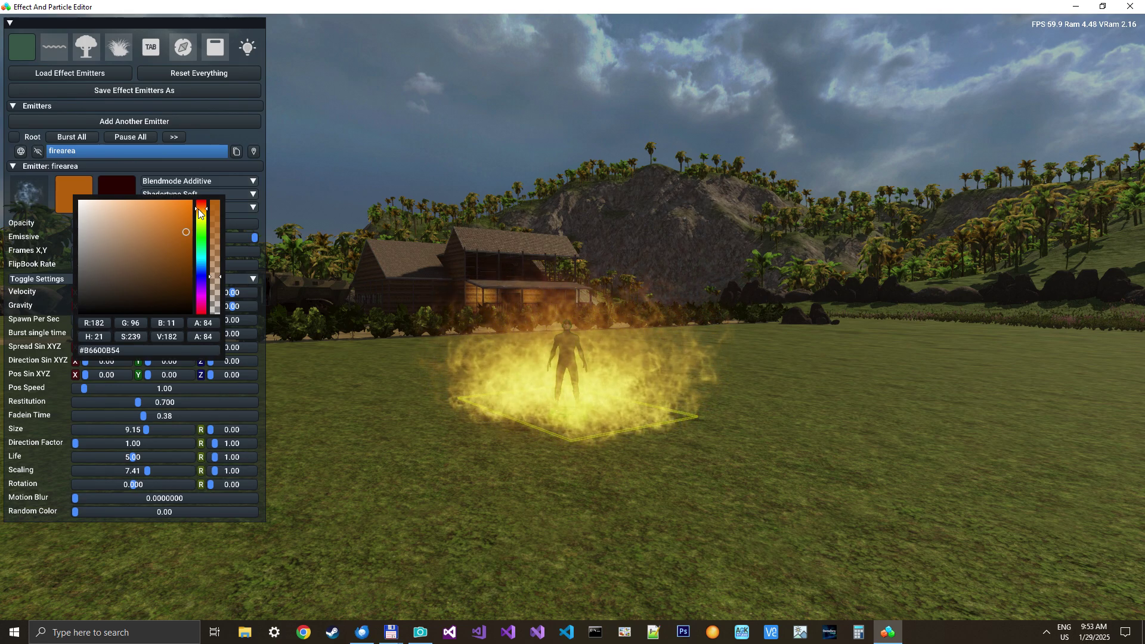
- Make the second particle colour a slightly less saturated dark red, about #280404
{"action": "left_click", "coordinate": [126, 189]}
{"action": "left_click", "coordinate": [124, 189]}
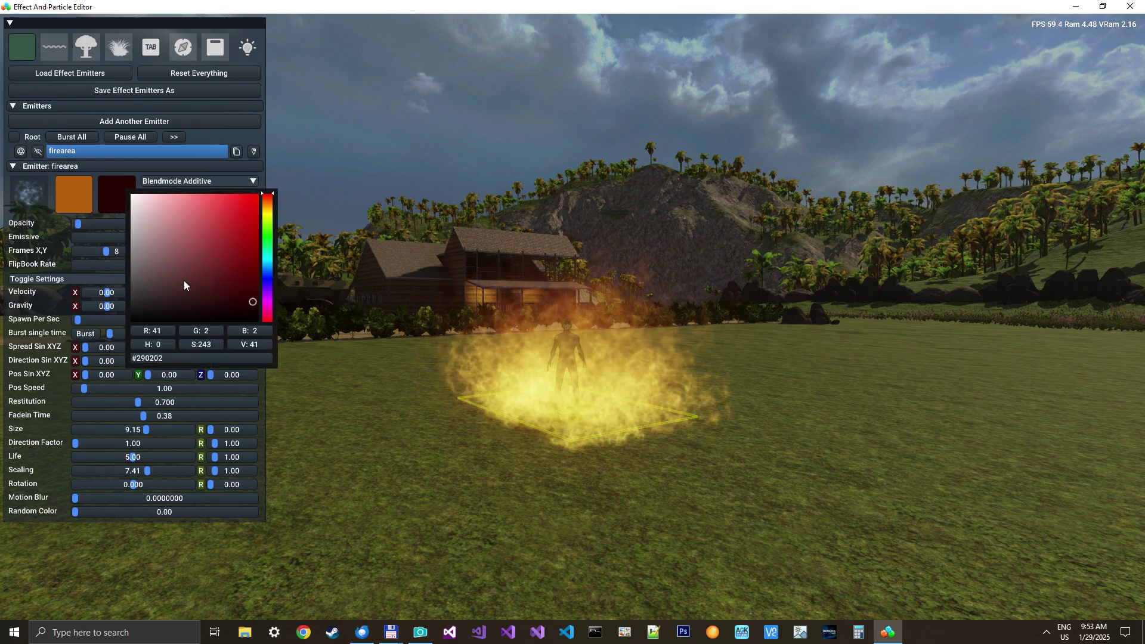
{"action": "left_click", "coordinate": [245, 304]}
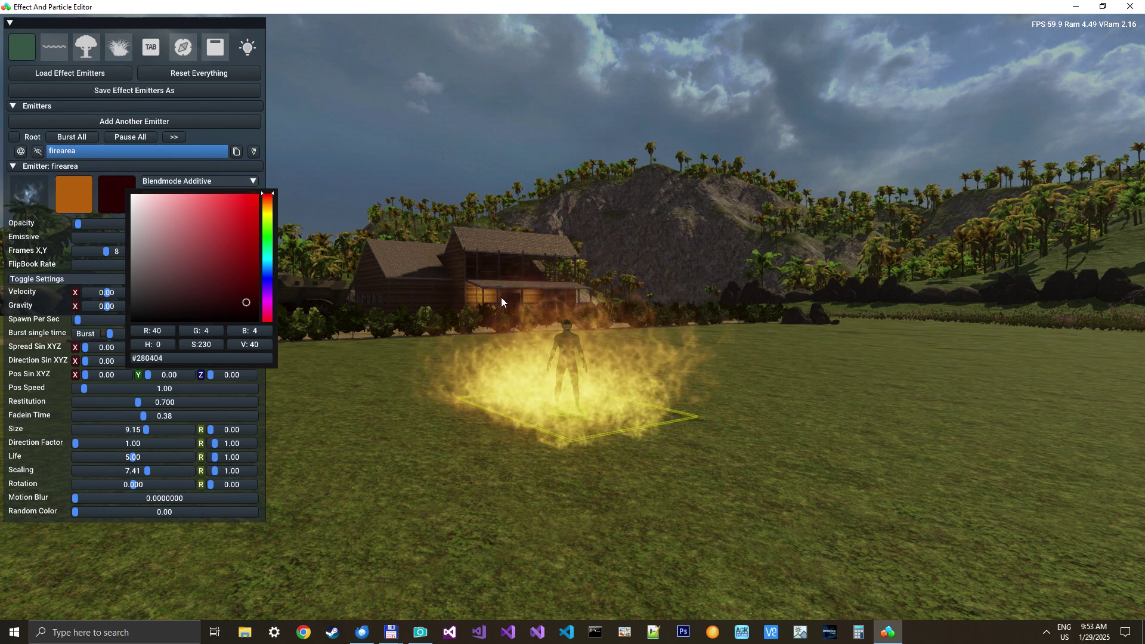
{"action": "left_click", "coordinate": [19, 248]}
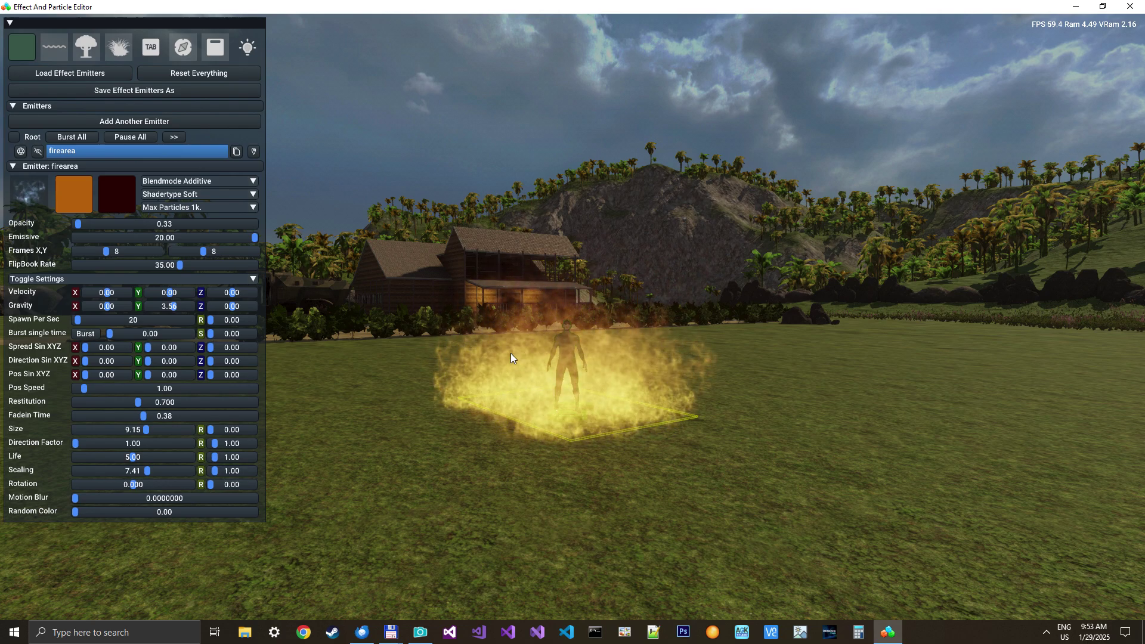
- Save the effect emitters as firearea in the emitterbank folder and close the editor
{"action": "left_click", "coordinate": [119, 91]}
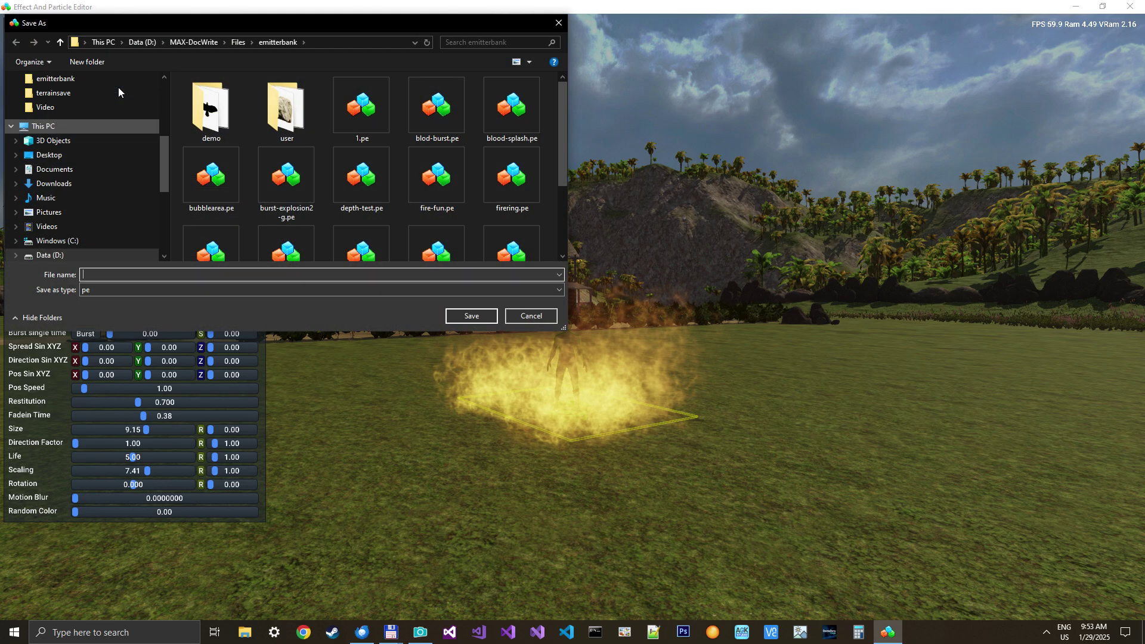
{"action": "left_click", "coordinate": [117, 274]}
{"action": "type", "text": "firearea"}
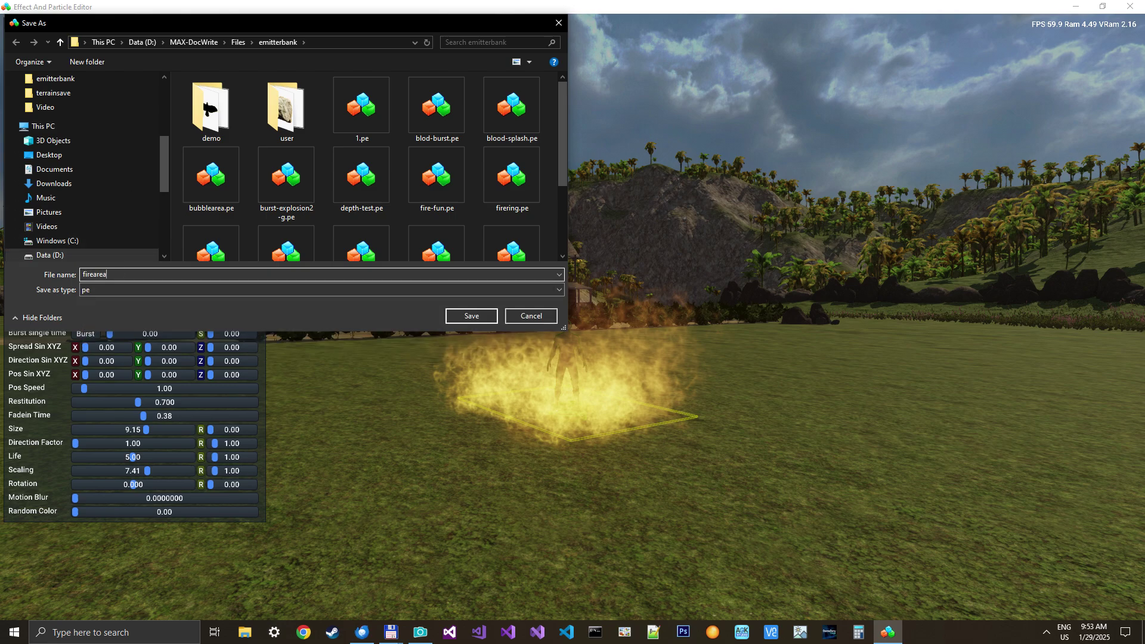
{"action": "key", "text": "Return"}
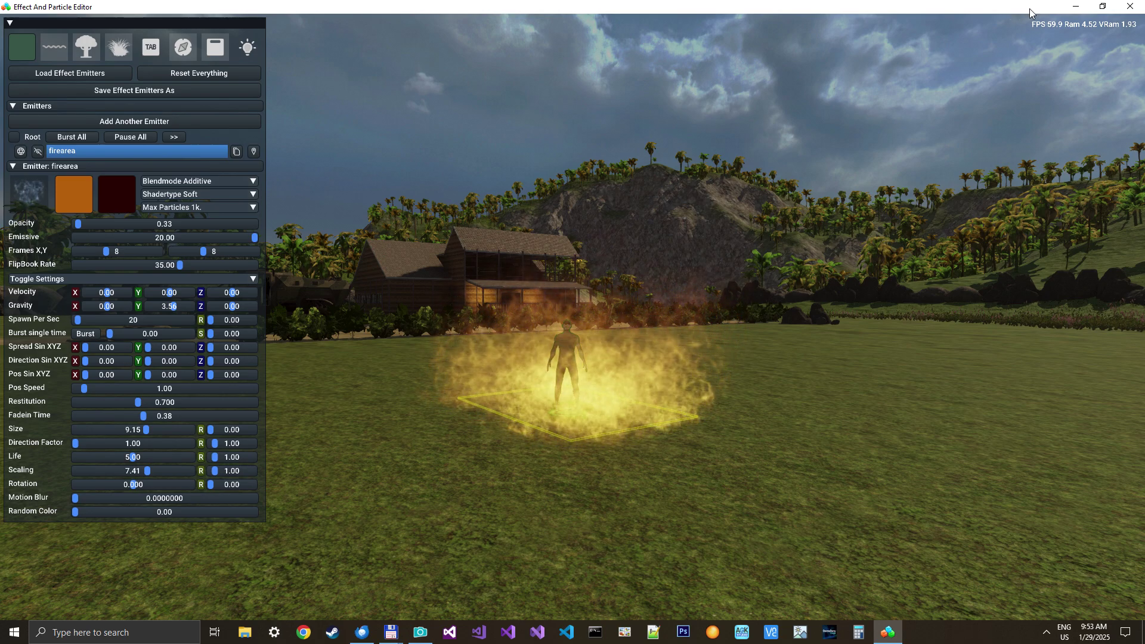
{"action": "left_click", "coordinate": [1130, 7]}
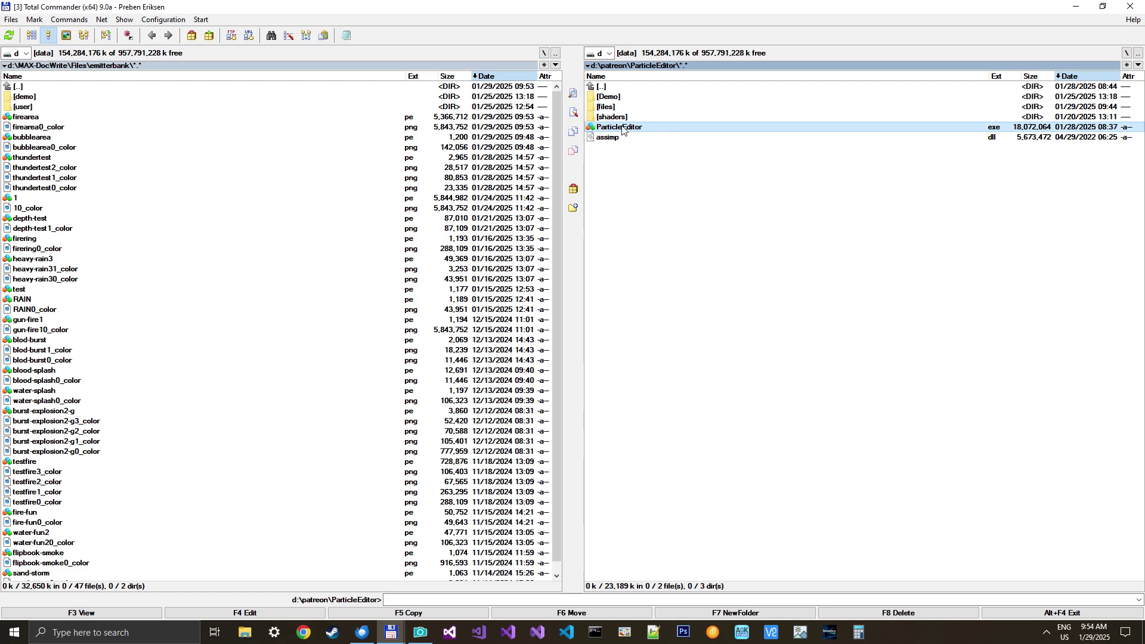
- In Total Commander, open the scriptbank folder inside ParticleEditor's Demo folder to view its Lua scripts
{"action": "left_click", "coordinate": [612, 98]}
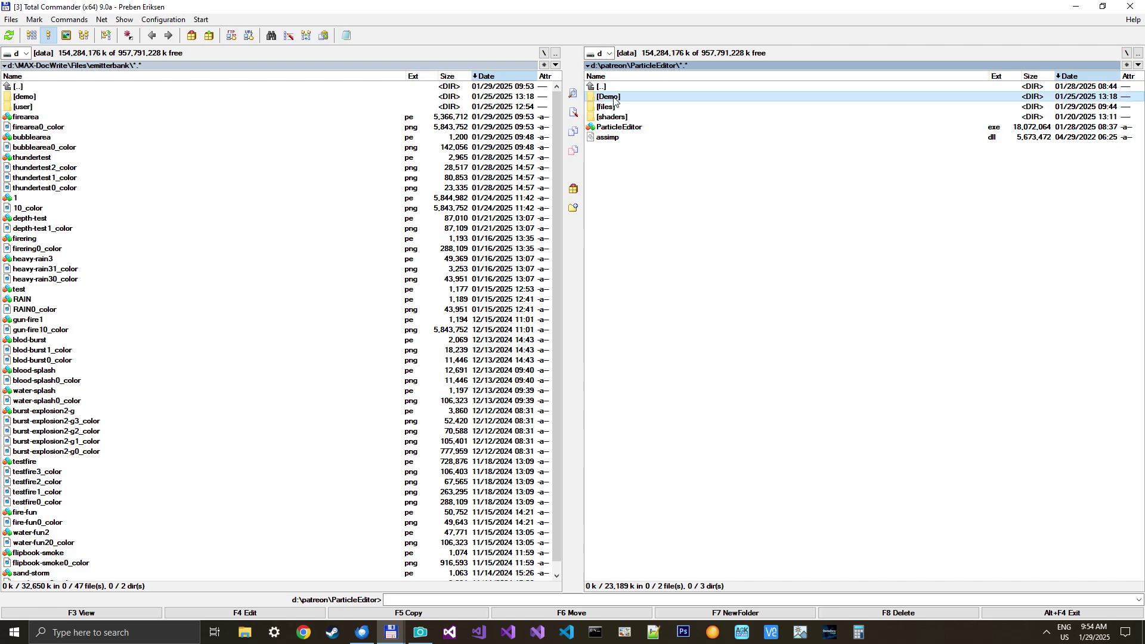
{"action": "double_click", "coordinate": [613, 99]}
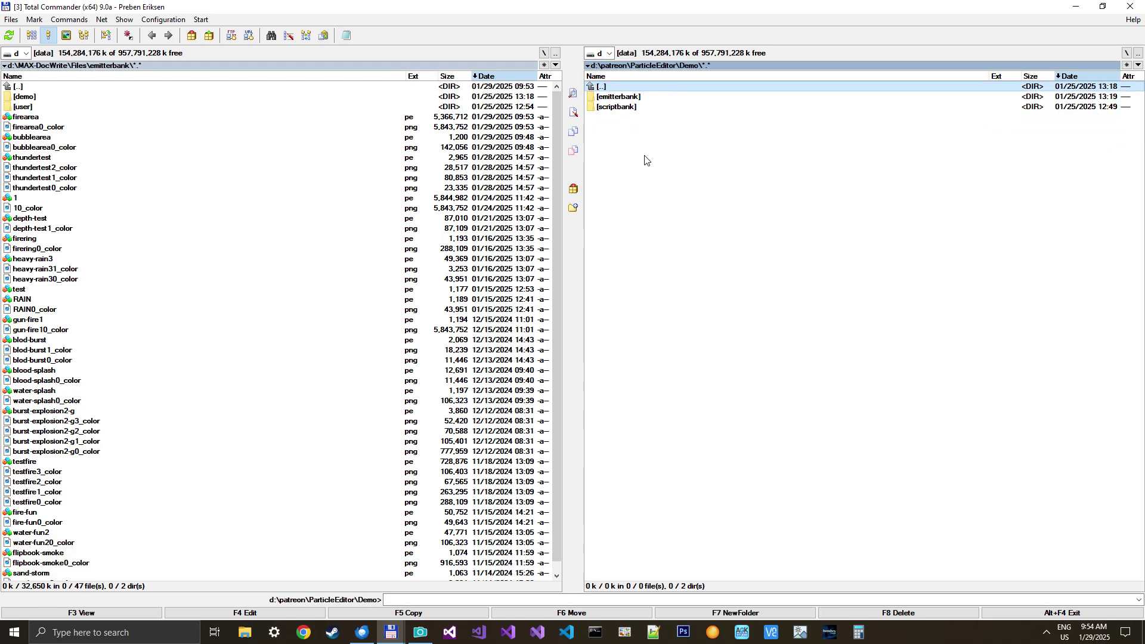
{"action": "left_click", "coordinate": [621, 108]}
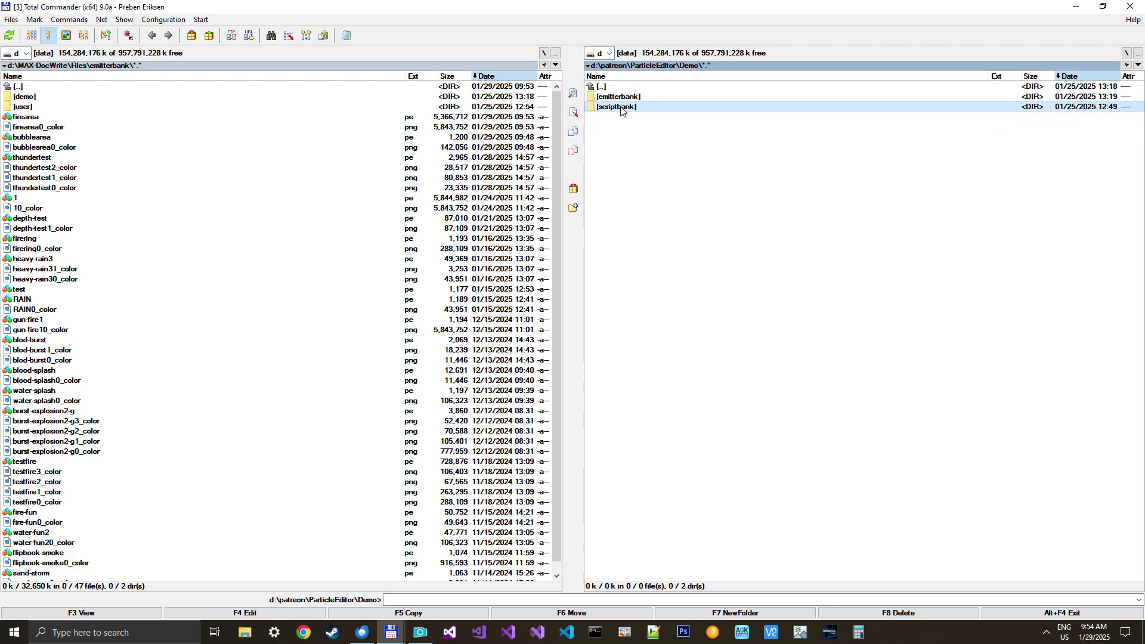
{"action": "double_click", "coordinate": [620, 108]}
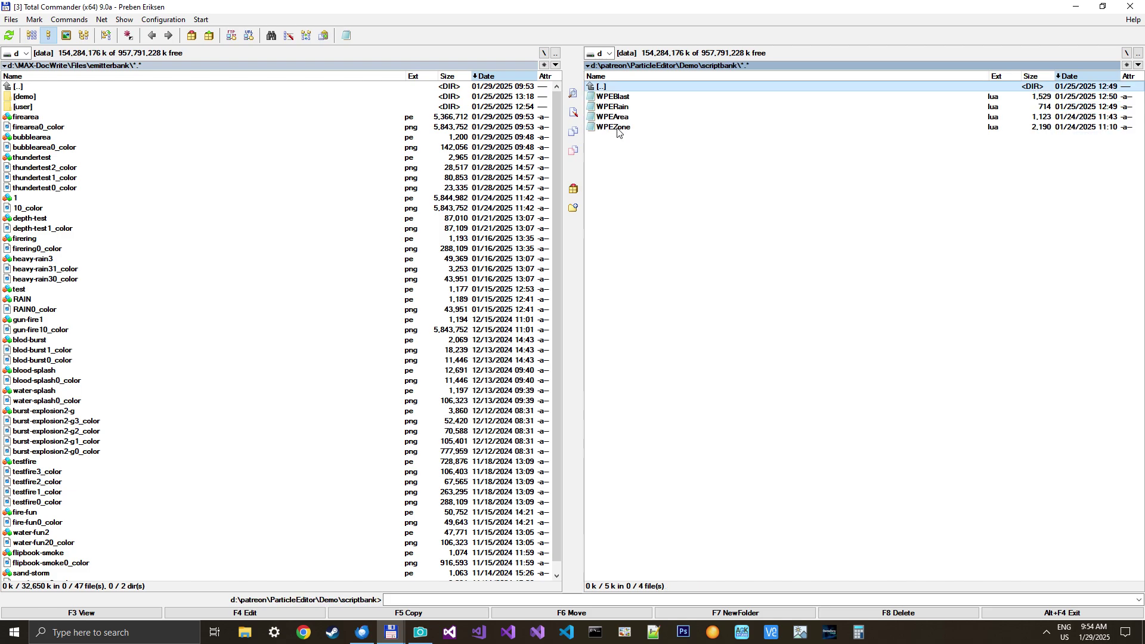
- Go to the demo folder inside Demo\emitterbank and look through the birds, dirt-splash4, heavy-rain3 and burst-explosion2-g effects
{"action": "double_click", "coordinate": [612, 88]}
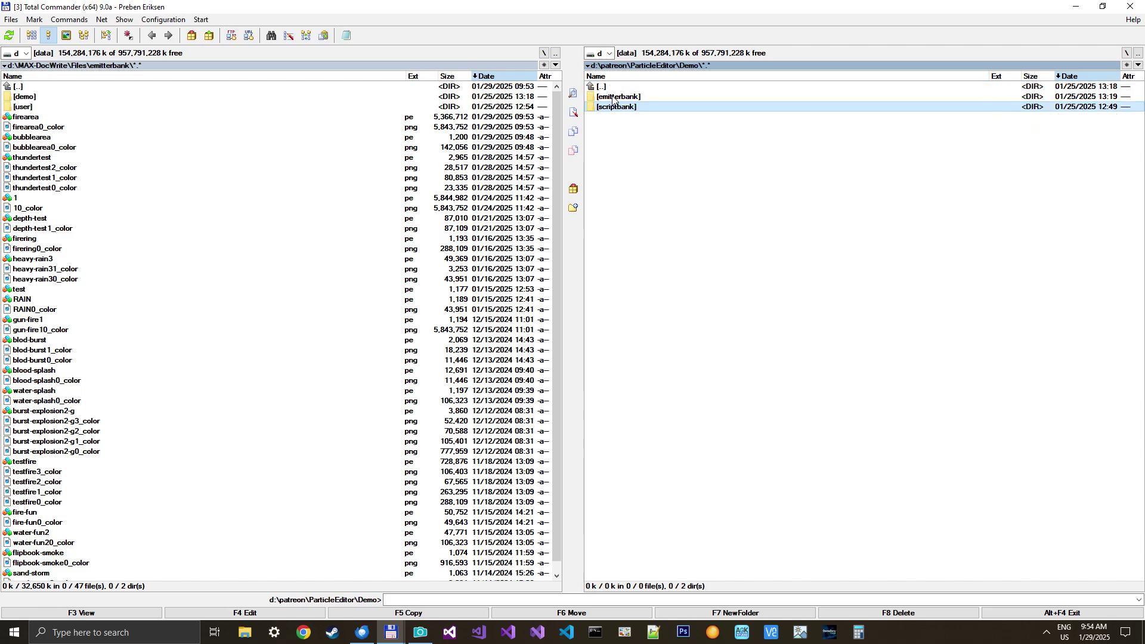
{"action": "double_click", "coordinate": [612, 98]}
{"action": "double_click", "coordinate": [612, 97]}
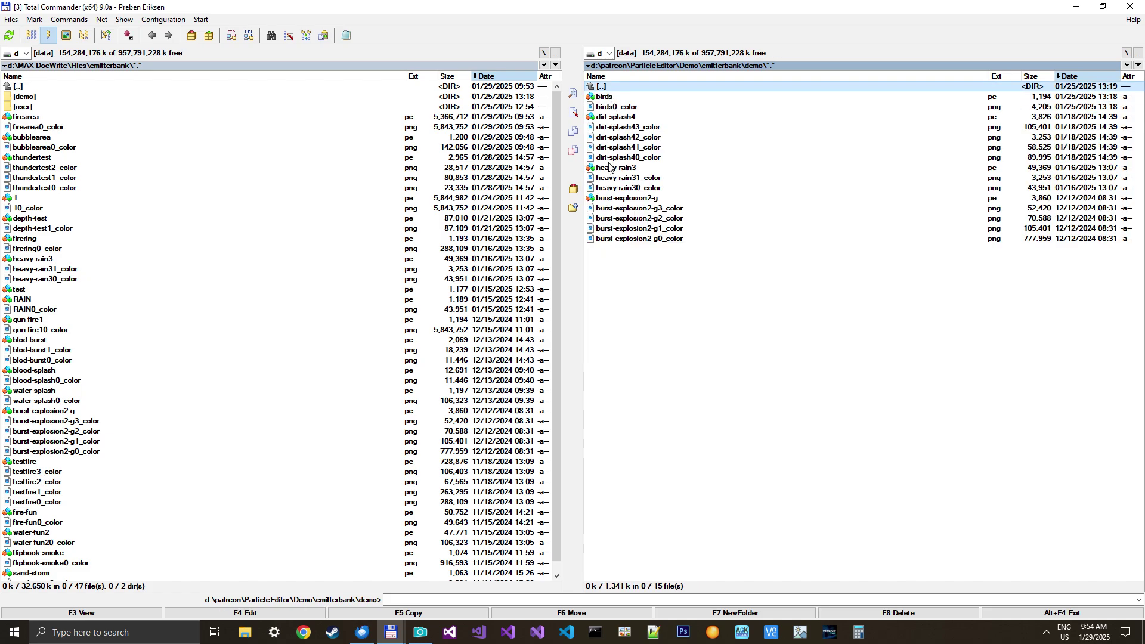
{"action": "left_click", "coordinate": [616, 98]}
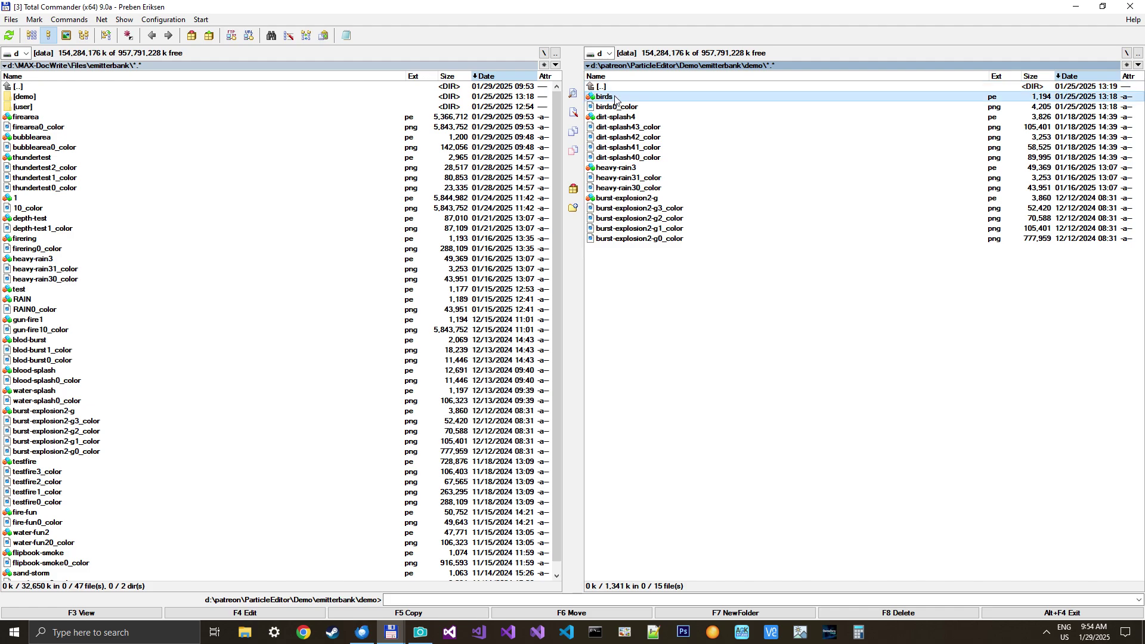
{"action": "left_click", "coordinate": [617, 118]}
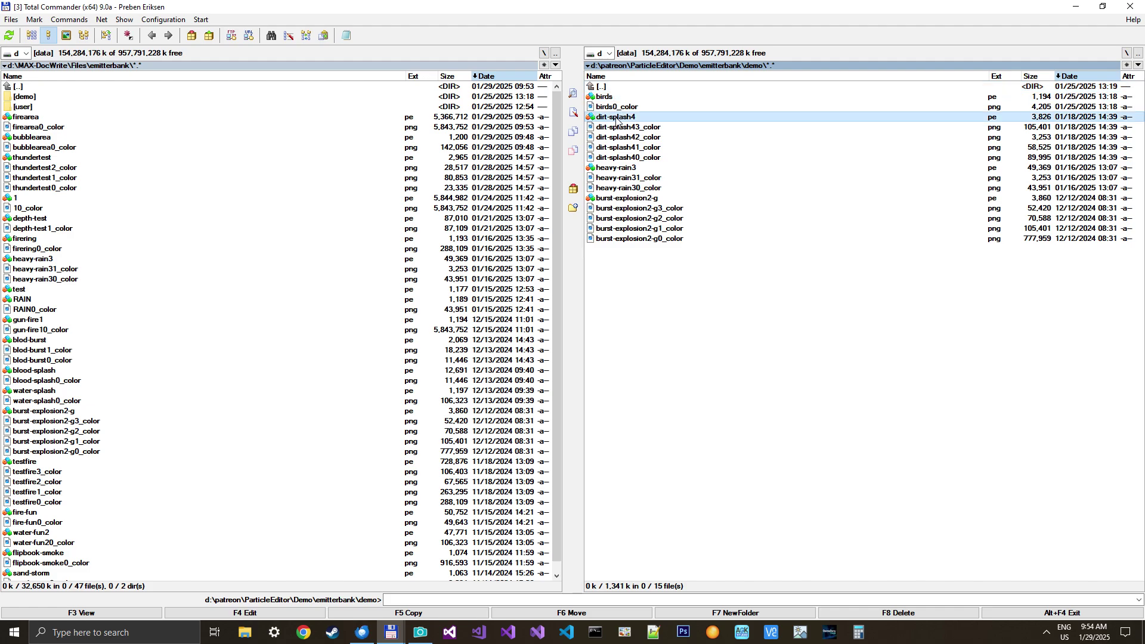
{"action": "left_click", "coordinate": [615, 169]}
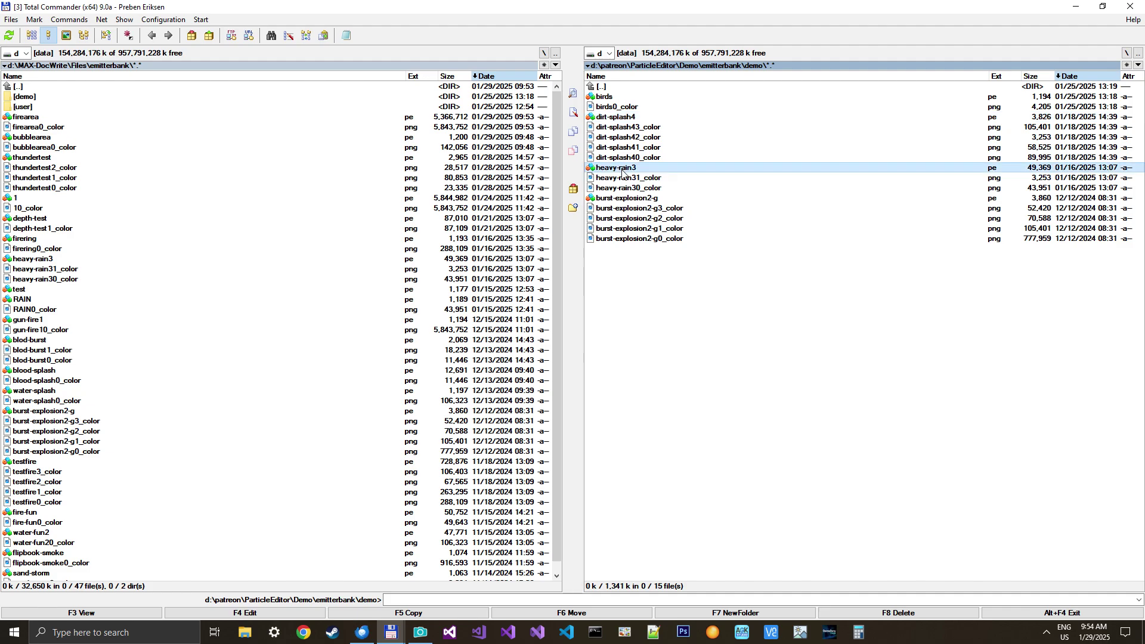
{"action": "left_click", "coordinate": [618, 199]}
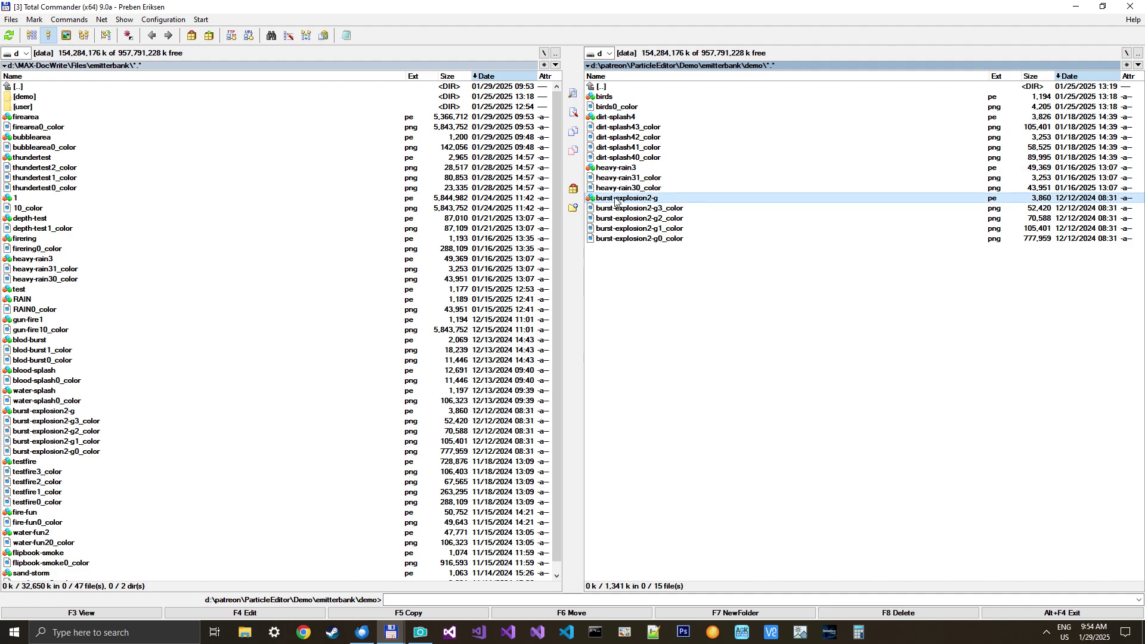
- Return to the ParticleEditor Demo folder and select both the emitterbank and scriptbank folders
{"action": "double_click", "coordinate": [610, 88]}
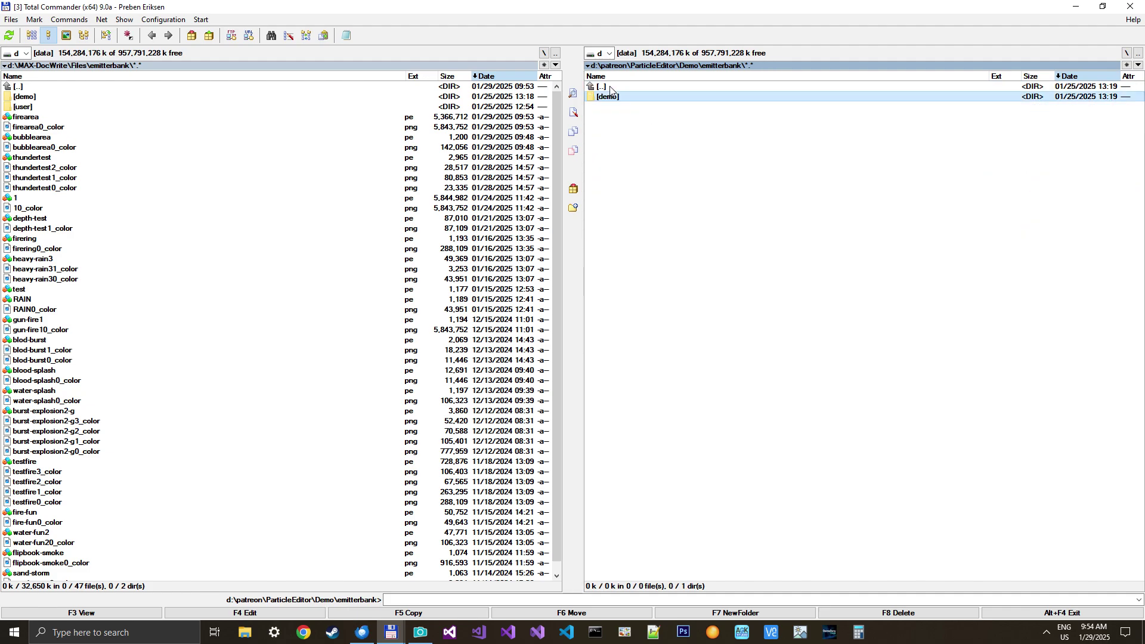
{"action": "double_click", "coordinate": [610, 88]}
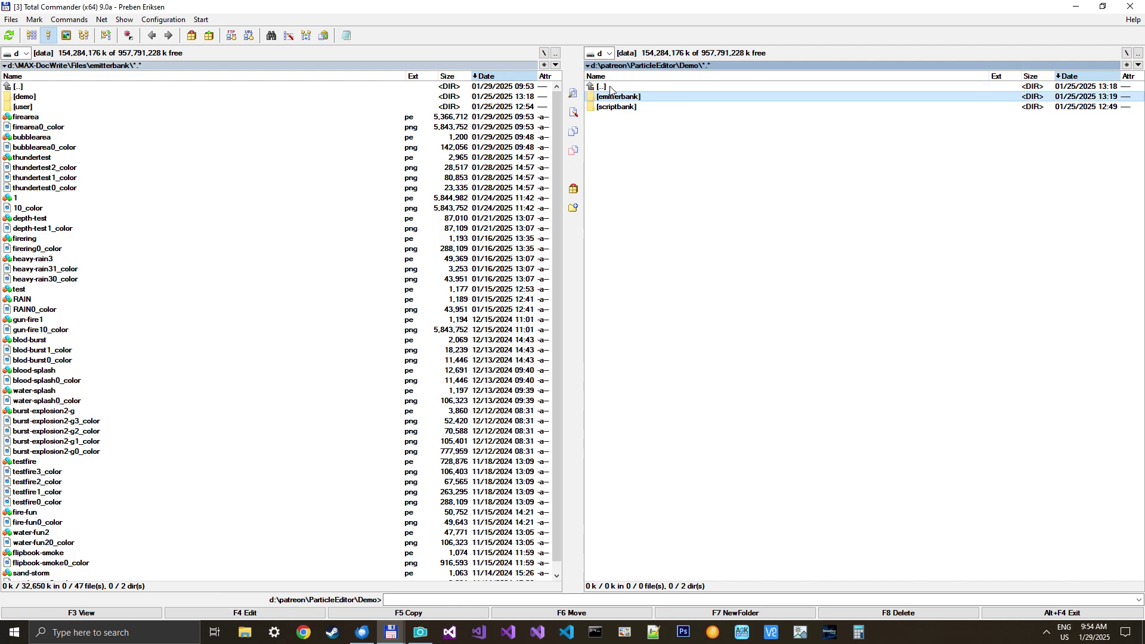
{"action": "left_click", "coordinate": [610, 99], "text": "ctrl"}
{"action": "left_click", "coordinate": [610, 107], "text": "ctrl"}
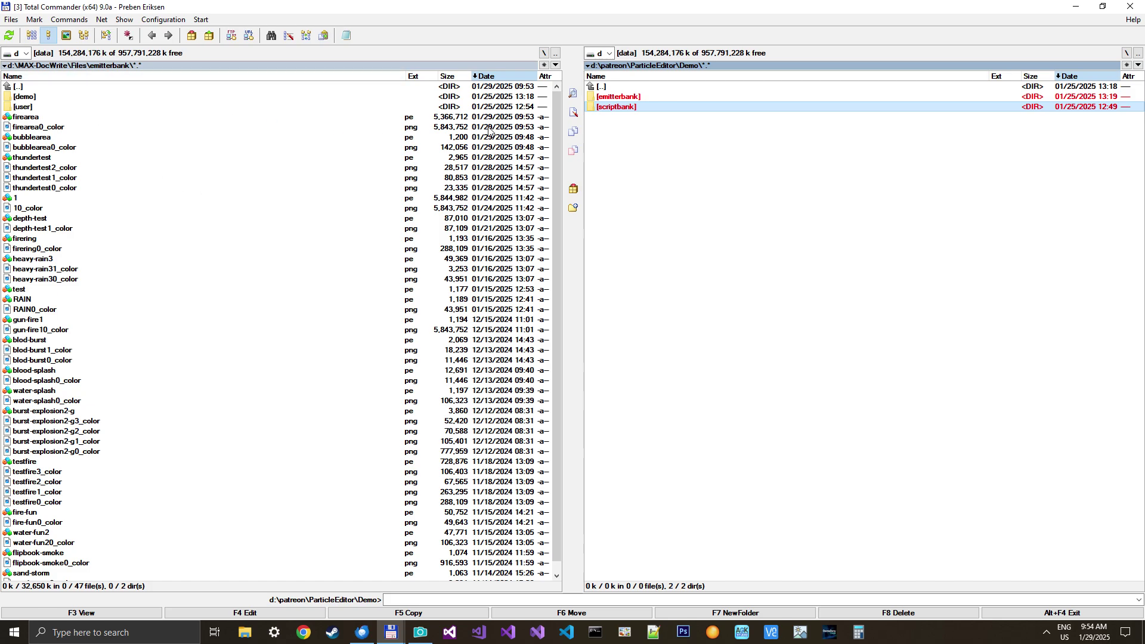
{"action": "left_click", "coordinate": [618, 98]}
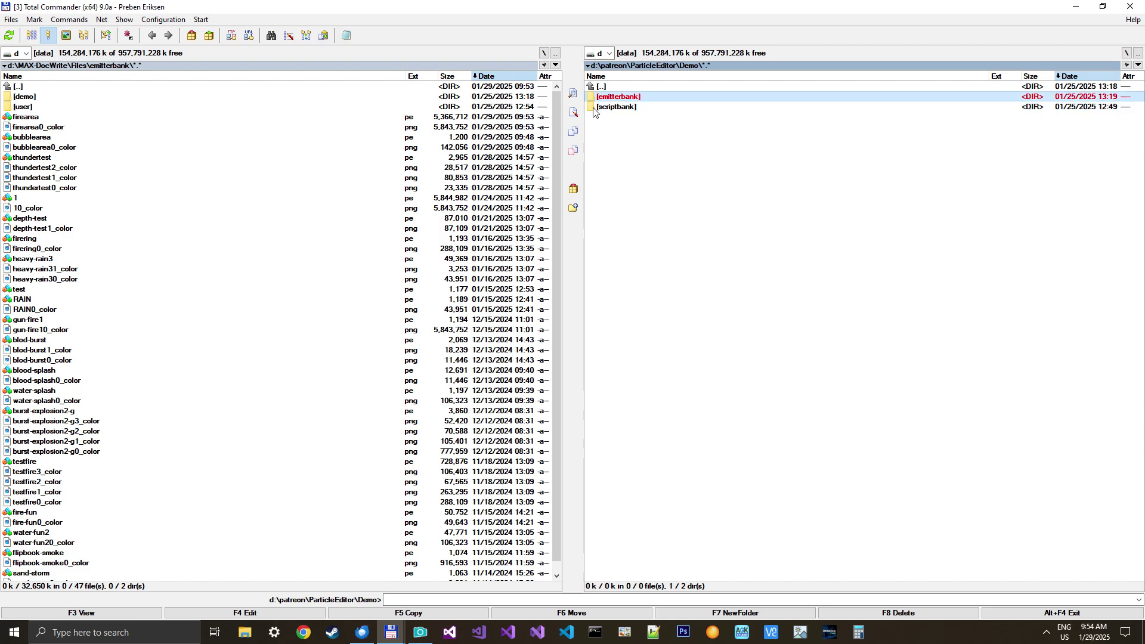
{"action": "left_click", "coordinate": [623, 109], "text": "ctrl"}
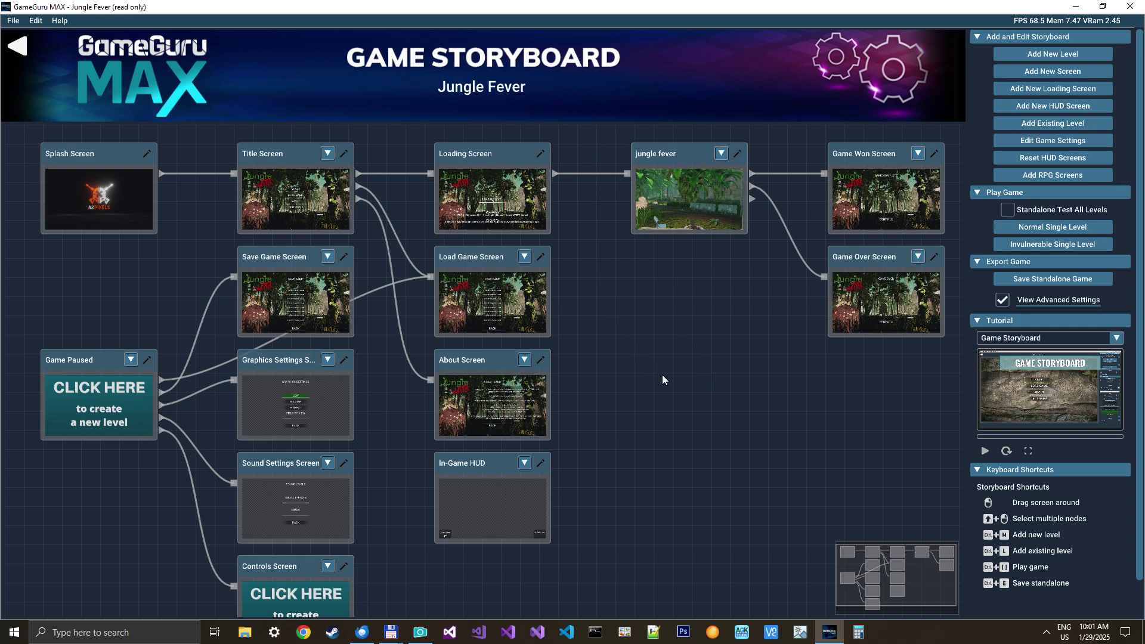
- Switch to GameGuru MAX and open the jungle fever level from the Jungle Fever storyboard for editing
{"action": "left_click", "coordinate": [683, 203]}
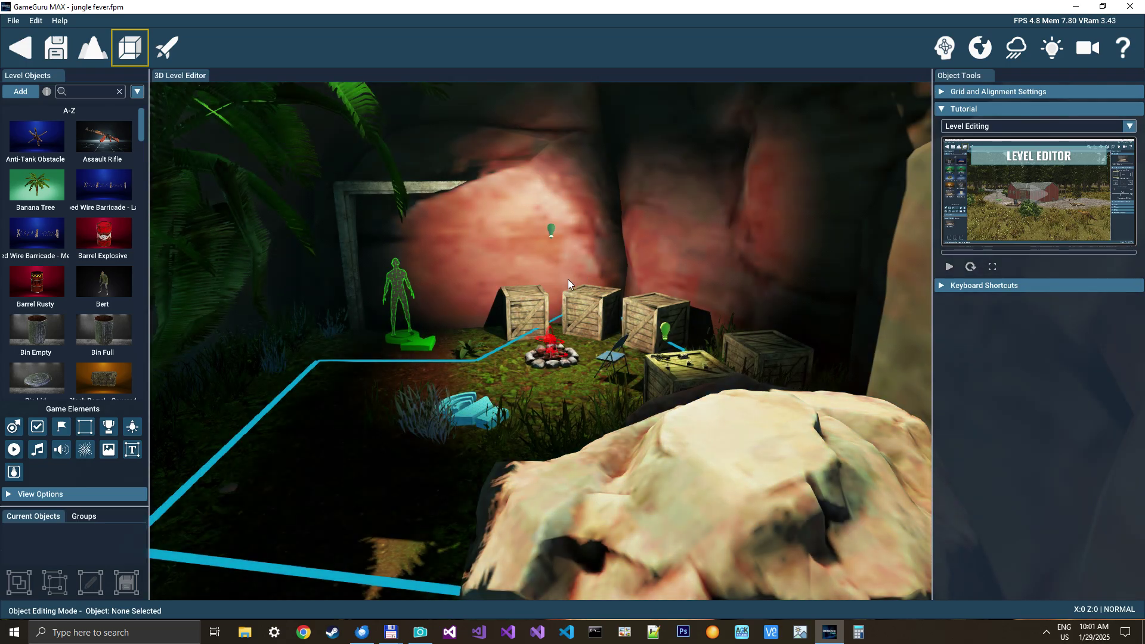
{"action": "key", "text": "w"}
{"action": "right_click_drag", "start_coordinate": [568, 279], "coordinate": [304, 305]}
{"action": "key", "text": "w"}
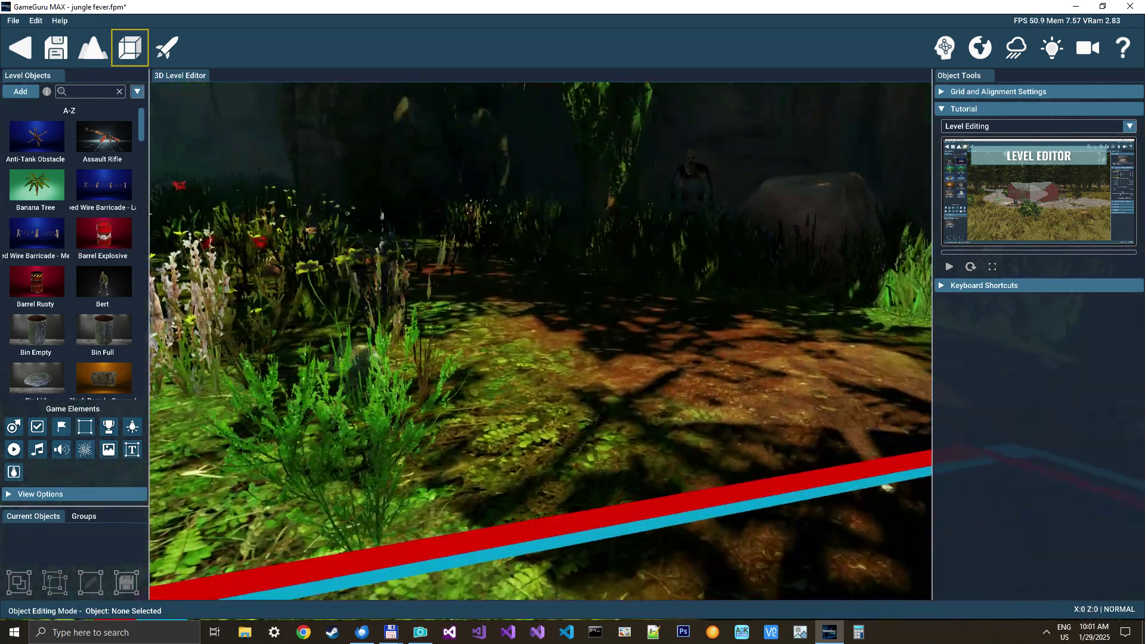
{"action": "right_click_drag", "start_coordinate": [370, 322], "coordinate": [552, 287]}
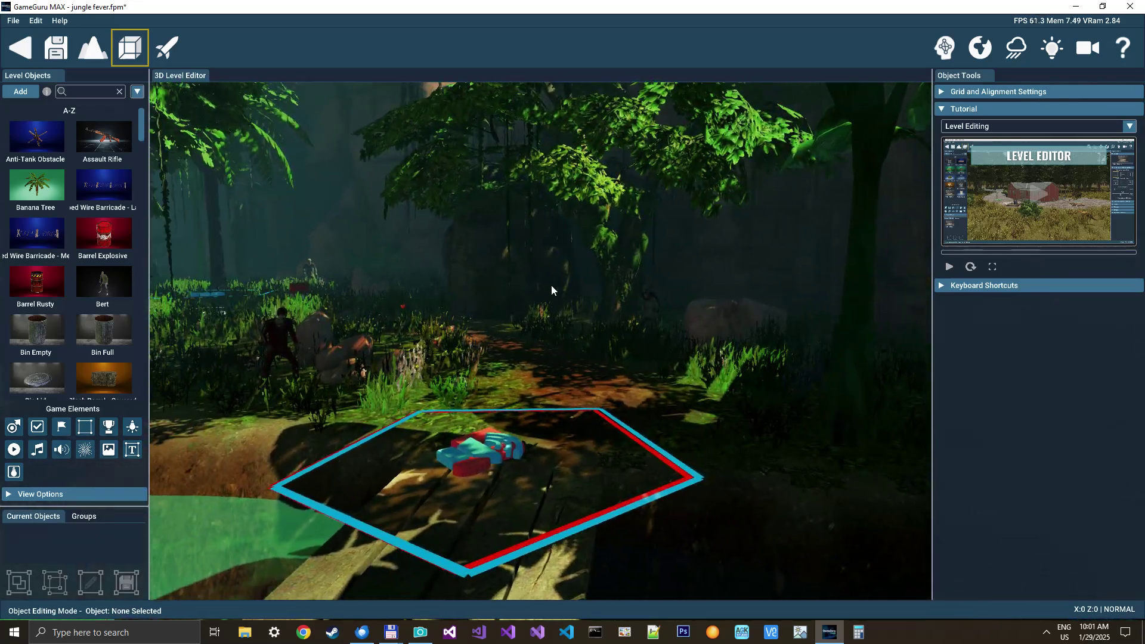
{"action": "right_click_drag", "start_coordinate": [466, 304], "coordinate": [399, 306]}
- Place a Crates - Dark Closed object in the grass in front of the Charlie zombie, beside the large rock
{"action": "left_click", "coordinate": [304, 337]}
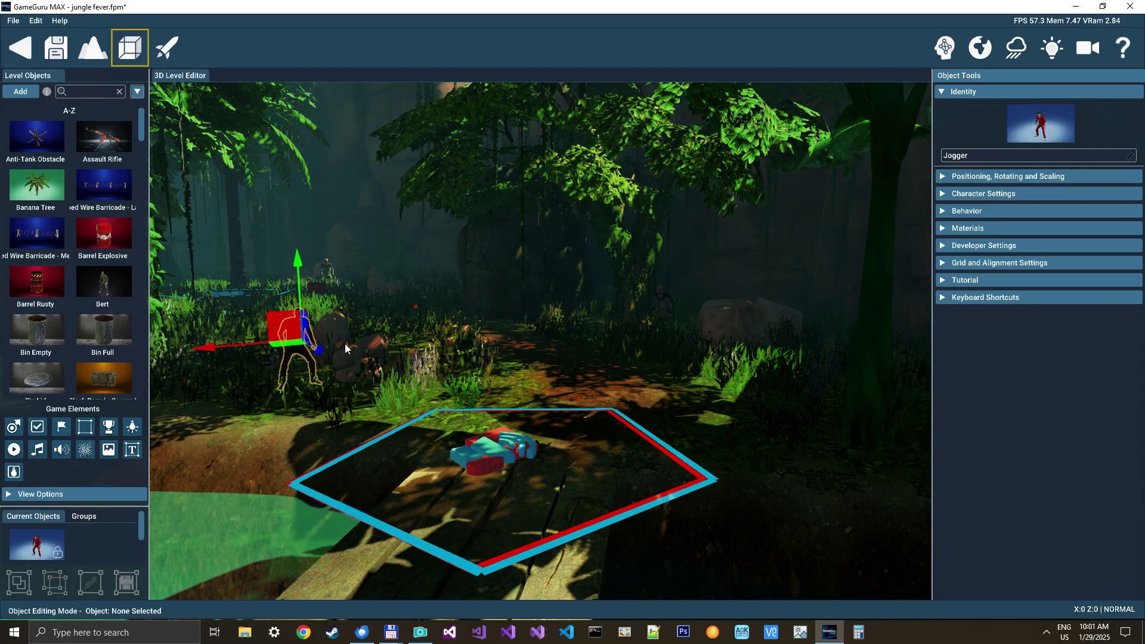
{"action": "left_click", "coordinate": [663, 307]}
{"action": "key", "text": "w"}
{"action": "right_click_drag", "start_coordinate": [590, 353], "coordinate": [657, 445]}
{"action": "left_click", "coordinate": [657, 445]}
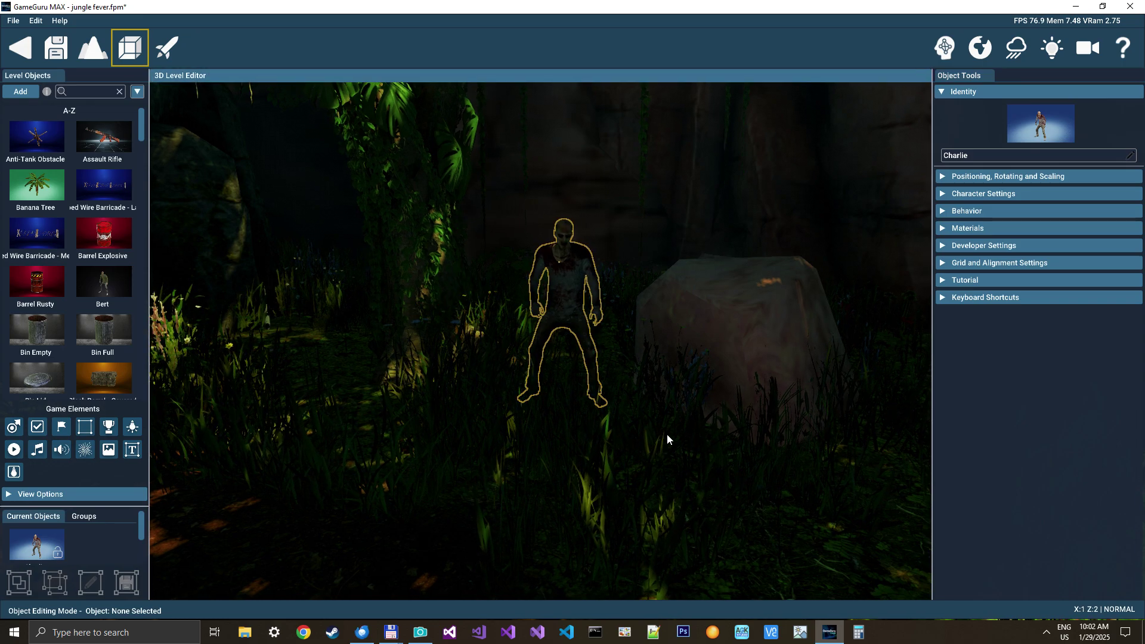
{"action": "scroll", "coordinate": [697, 389], "scroll_direction": "down", "scroll_amount": 3}
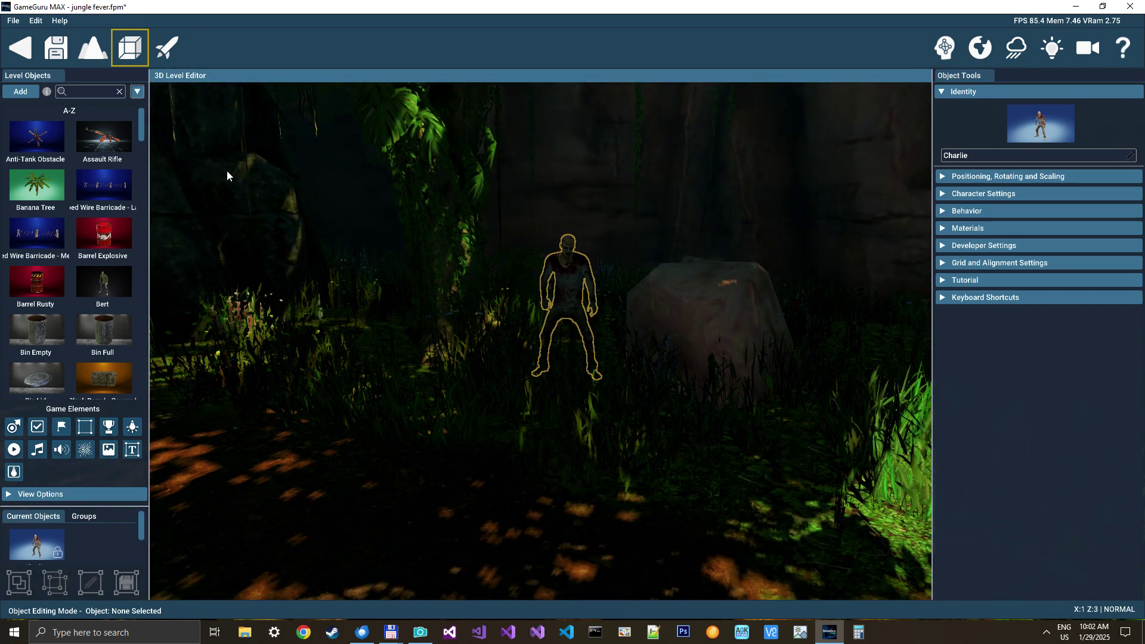
{"action": "left_click_drag", "start_coordinate": [142, 121], "coordinate": [137, 192]}
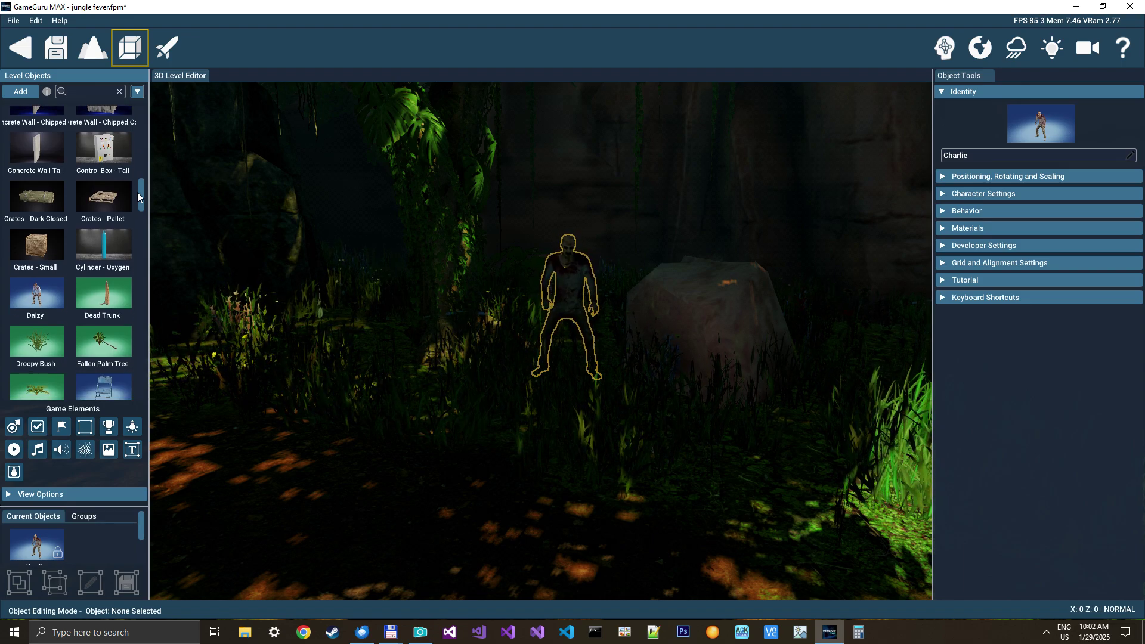
{"action": "left_click", "coordinate": [37, 197]}
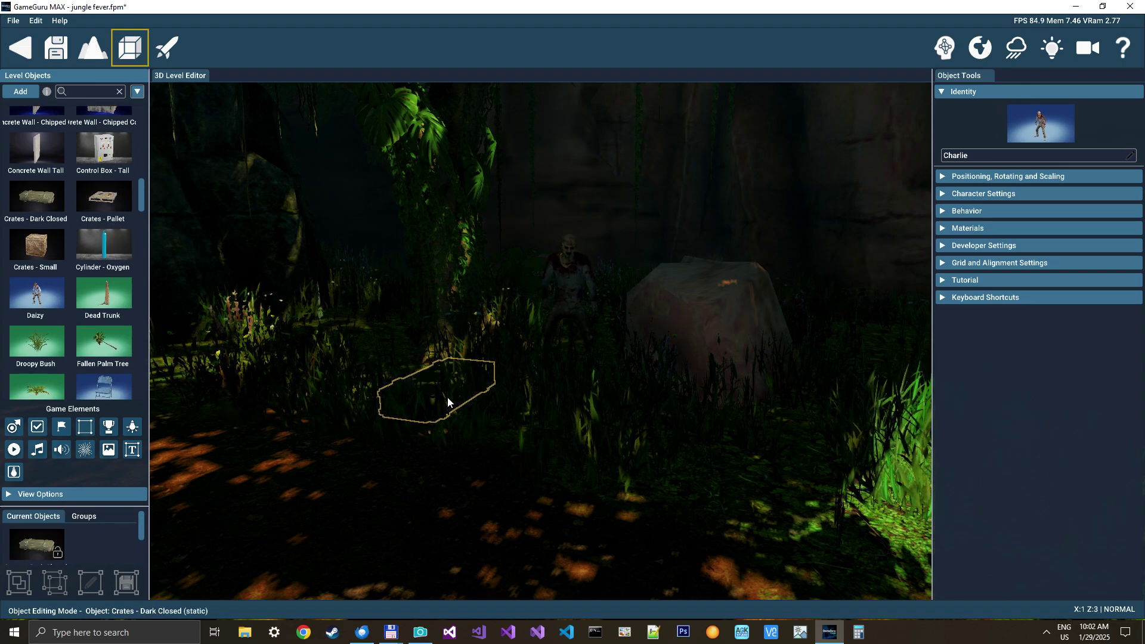
{"action": "left_click", "coordinate": [479, 378]}
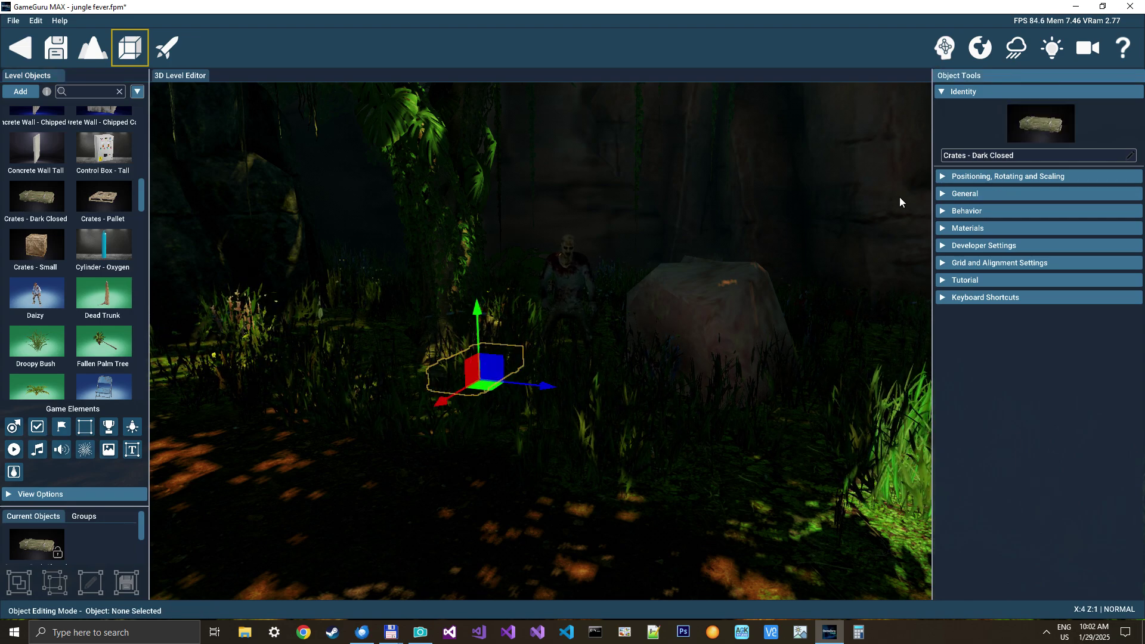
- Set the crate's collision shape to Box and its static mode to Physics on
{"action": "left_click", "coordinate": [962, 176]}
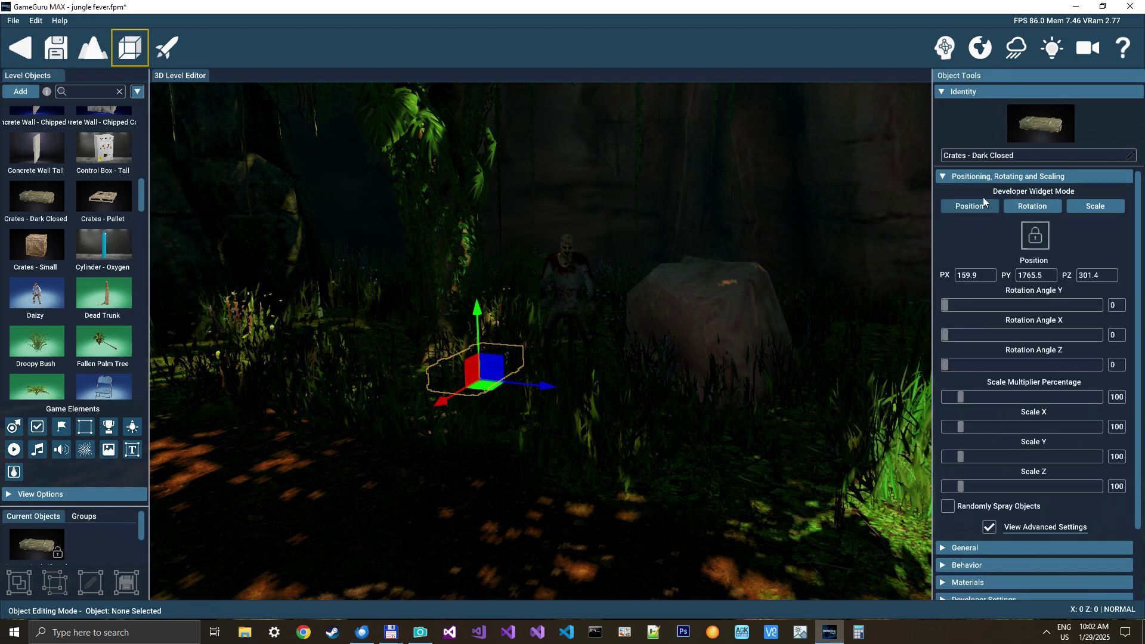
{"action": "left_click", "coordinate": [987, 179]}
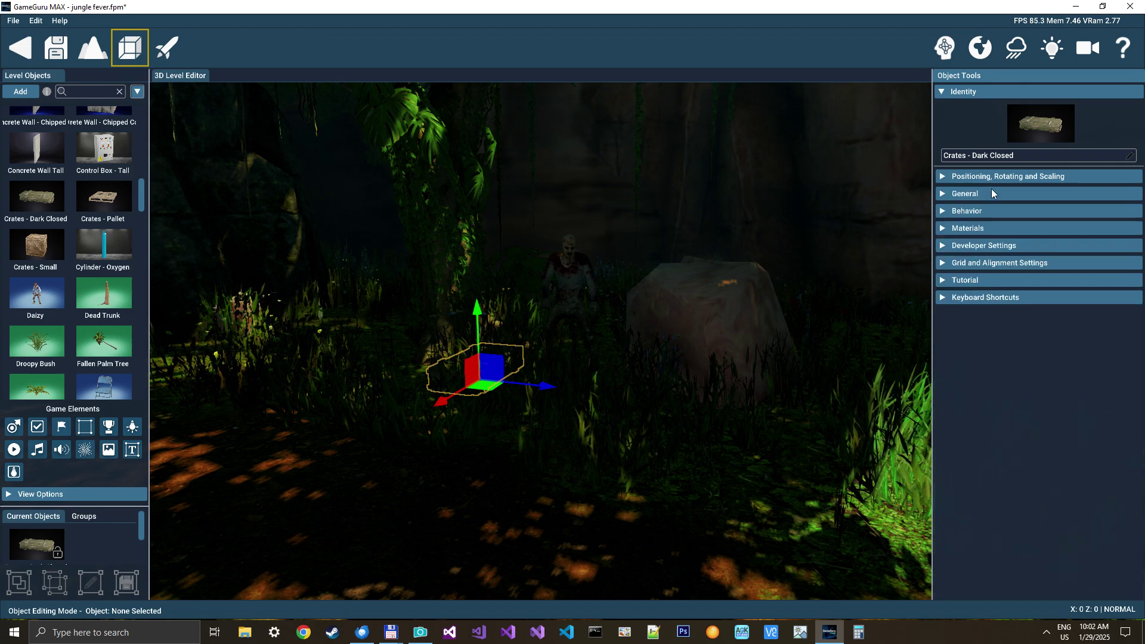
{"action": "left_click", "coordinate": [991, 192]}
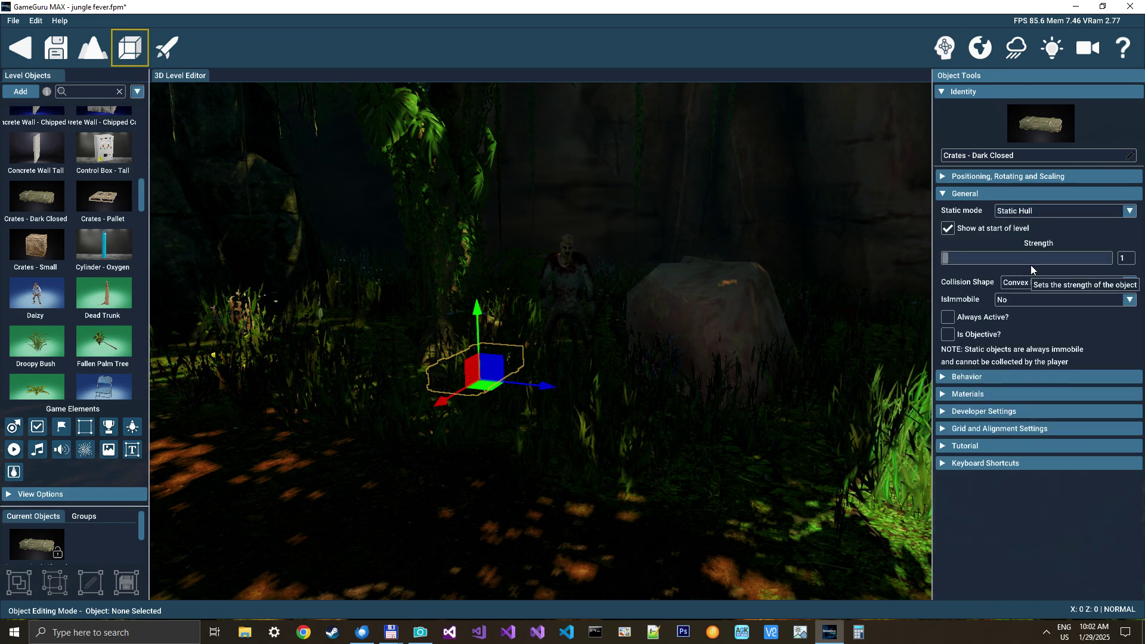
{"action": "left_click", "coordinate": [1030, 282]}
{"action": "left_click", "coordinate": [1010, 296]}
{"action": "left_click", "coordinate": [1014, 211]}
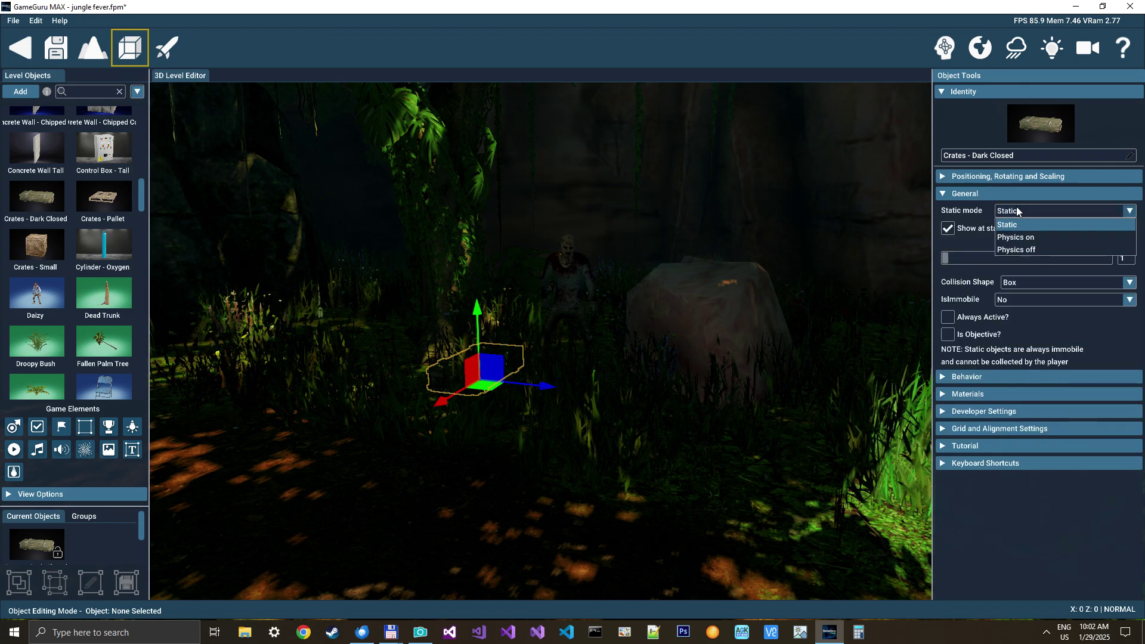
{"action": "left_click", "coordinate": [1018, 237]}
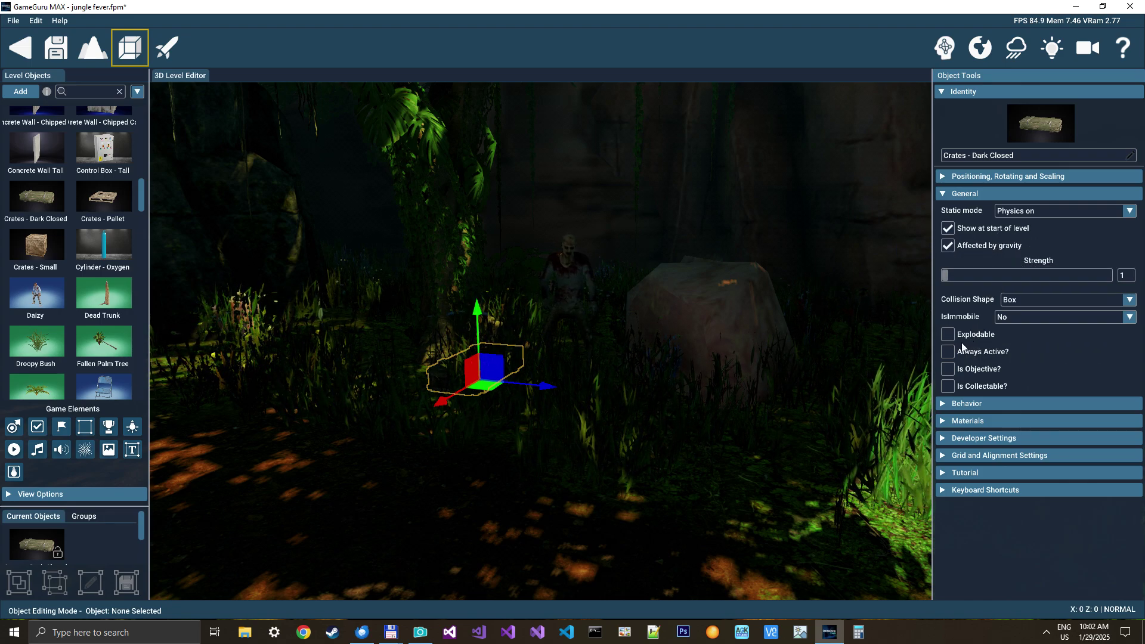
- Make the crate always active and set its IsImmobile option to Yes
{"action": "left_click", "coordinate": [948, 352]}
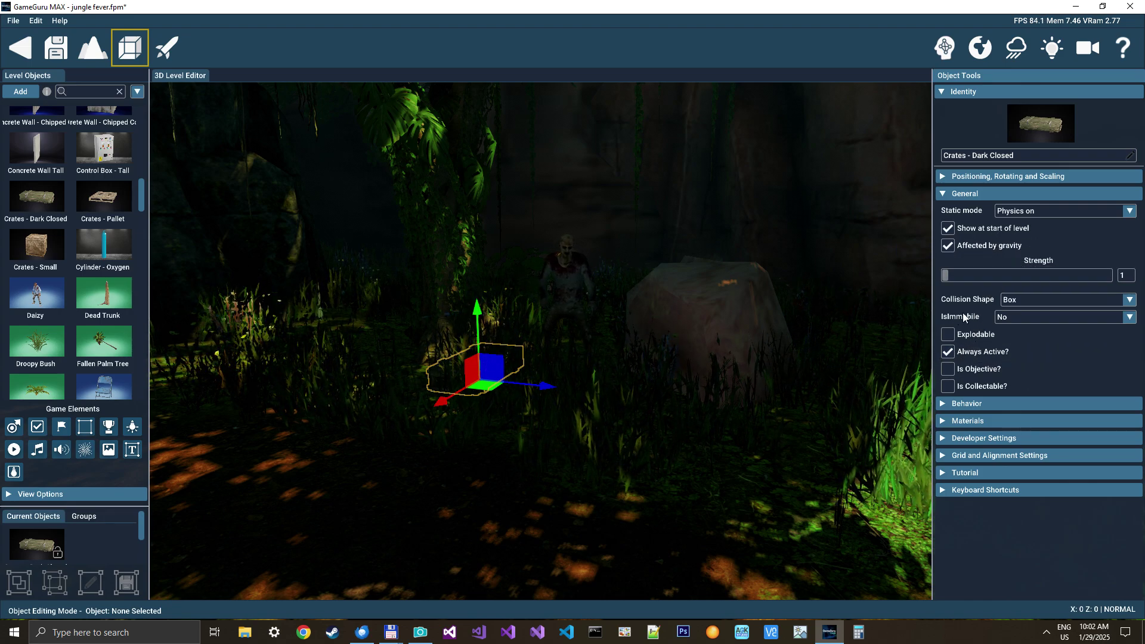
{"action": "left_click", "coordinate": [1012, 316]}
{"action": "left_click", "coordinate": [1015, 341]}
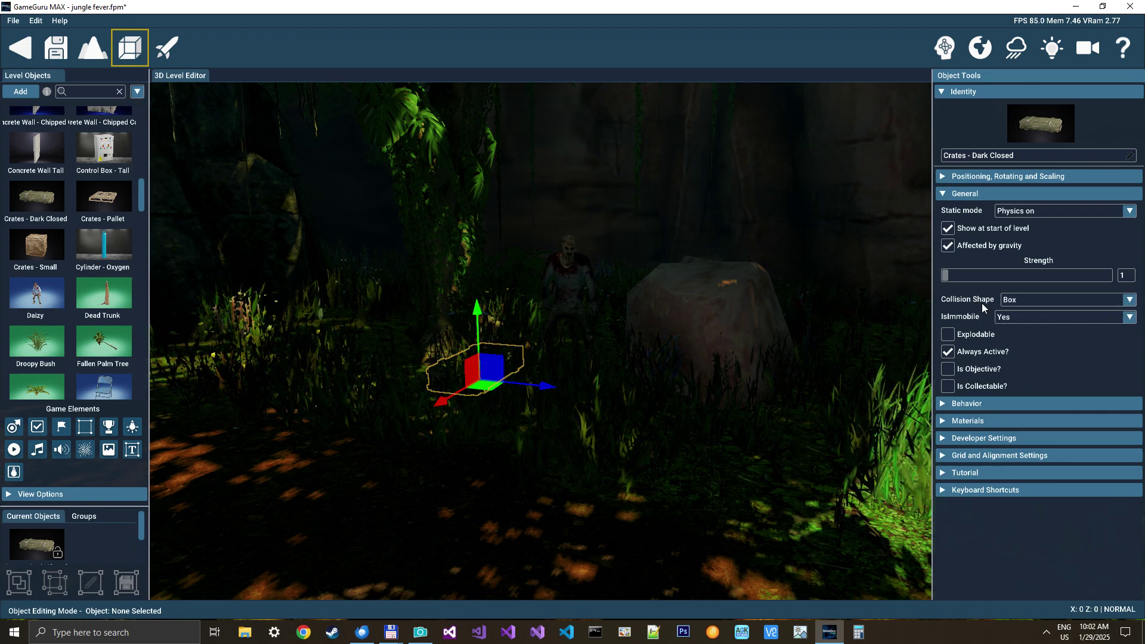
- Search the behavior library for wpe and assign the W P E Area behavior to the crate
{"action": "left_click", "coordinate": [966, 403]}
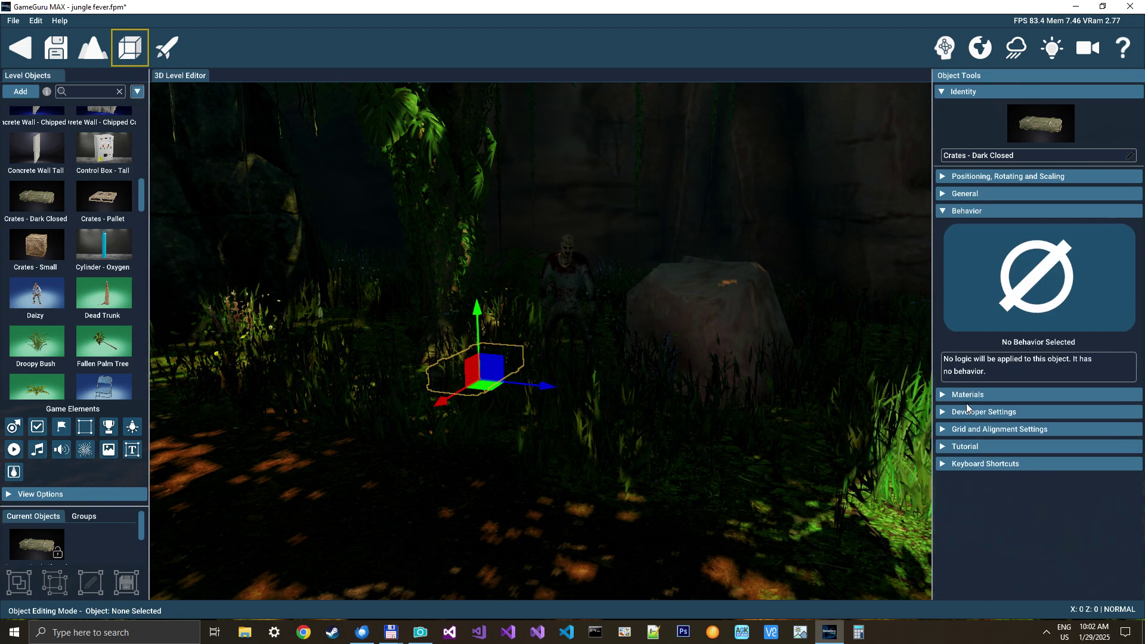
{"action": "left_click", "coordinate": [1018, 291]}
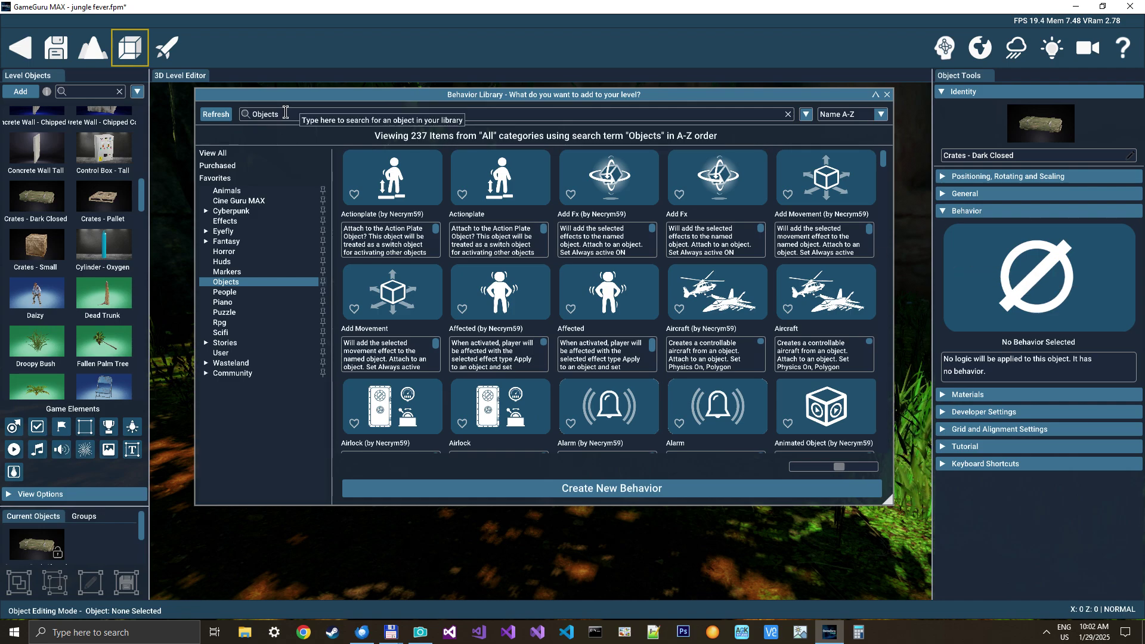
{"action": "left_click", "coordinate": [238, 113]}
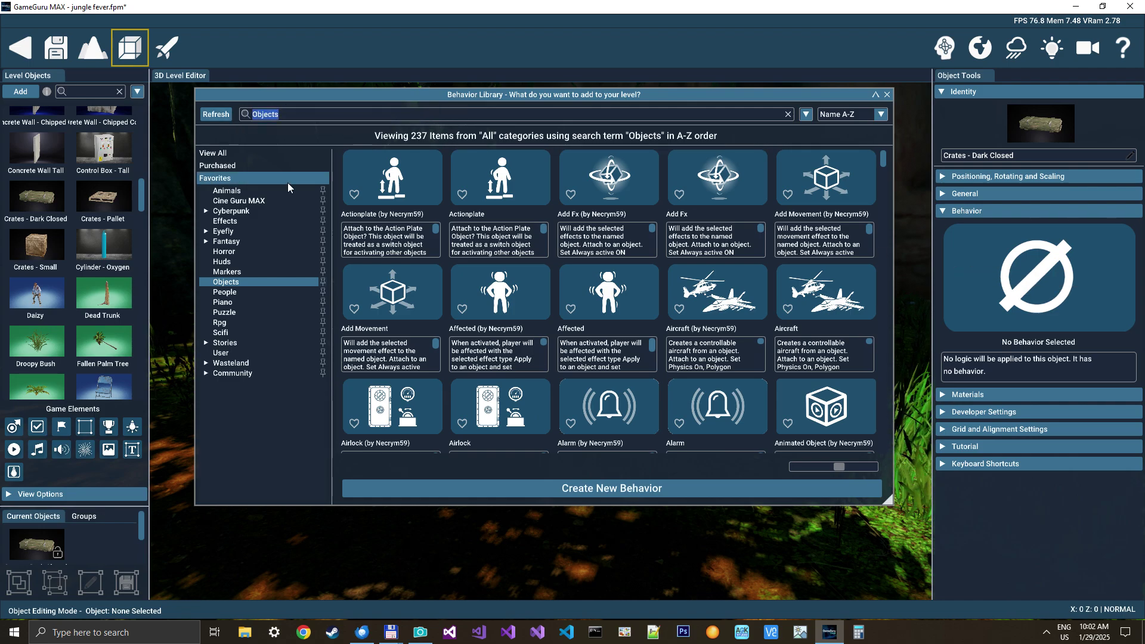
{"action": "type", "text": "wpe"}
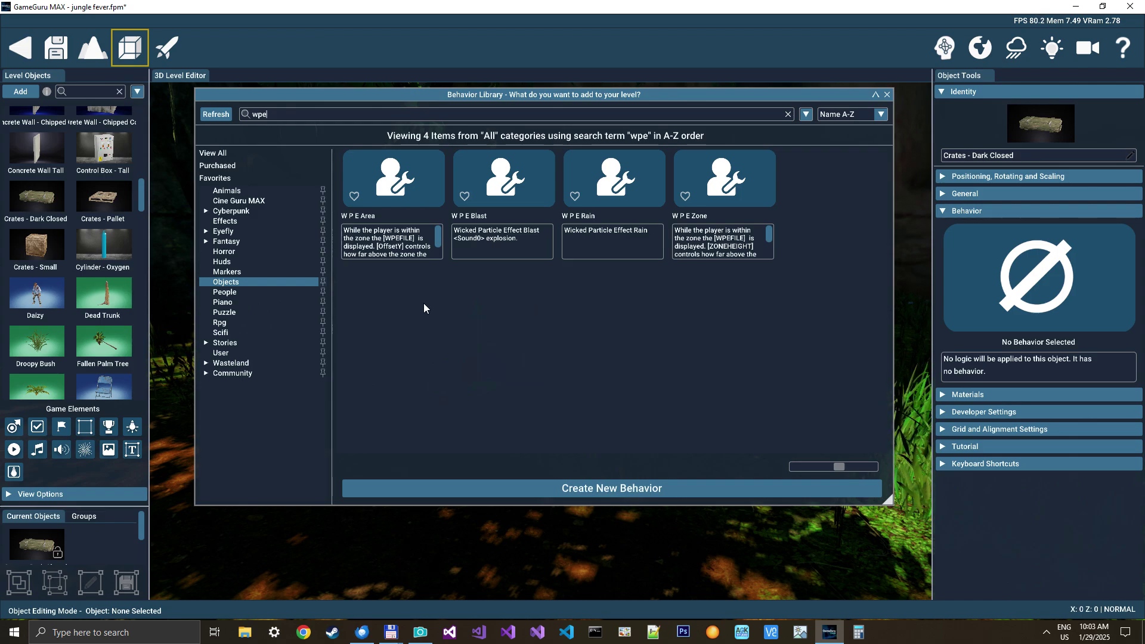
{"action": "left_click", "coordinate": [388, 188]}
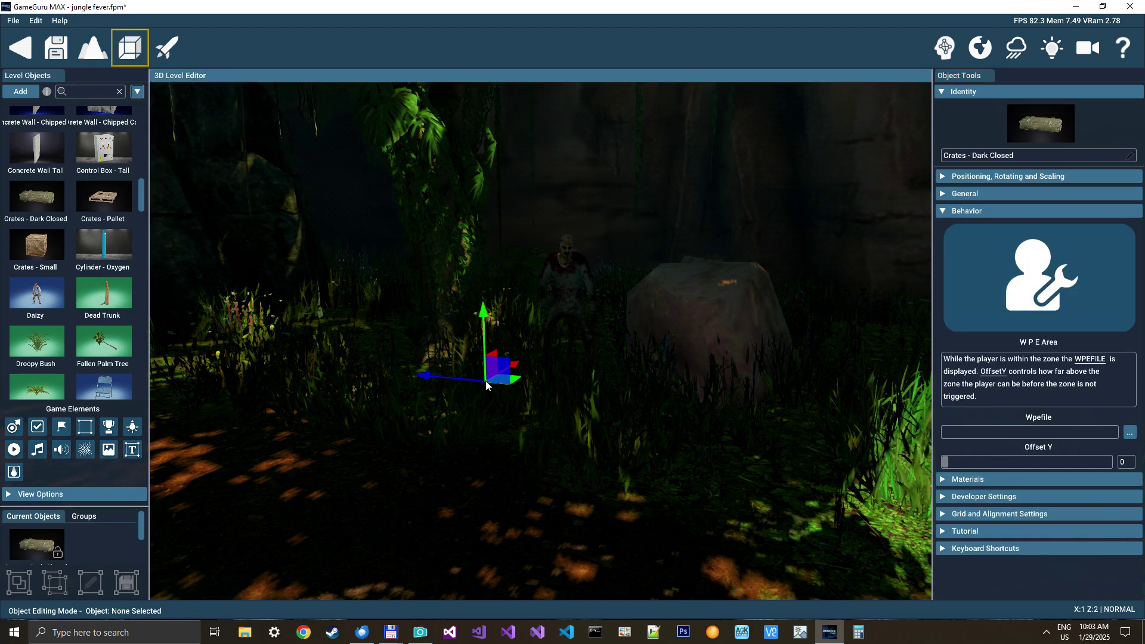
{"action": "left_click", "coordinate": [485, 381]}
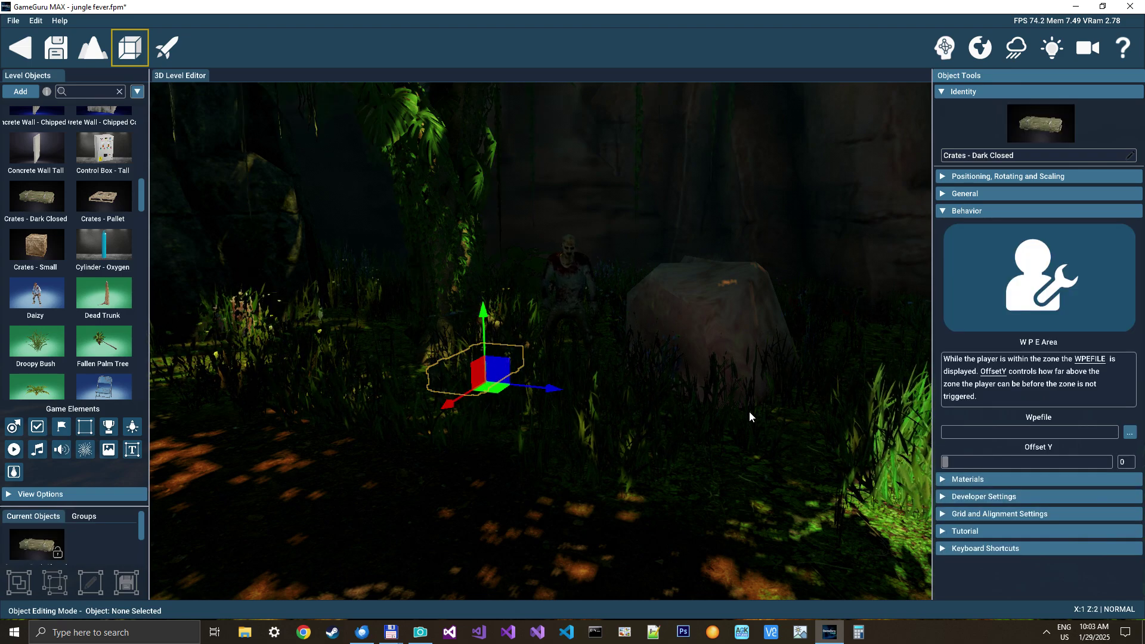
- Set the Wpefile of the crate's W P E Area behavior to emitterbank\firearea.pe
{"action": "left_click", "coordinate": [995, 432]}
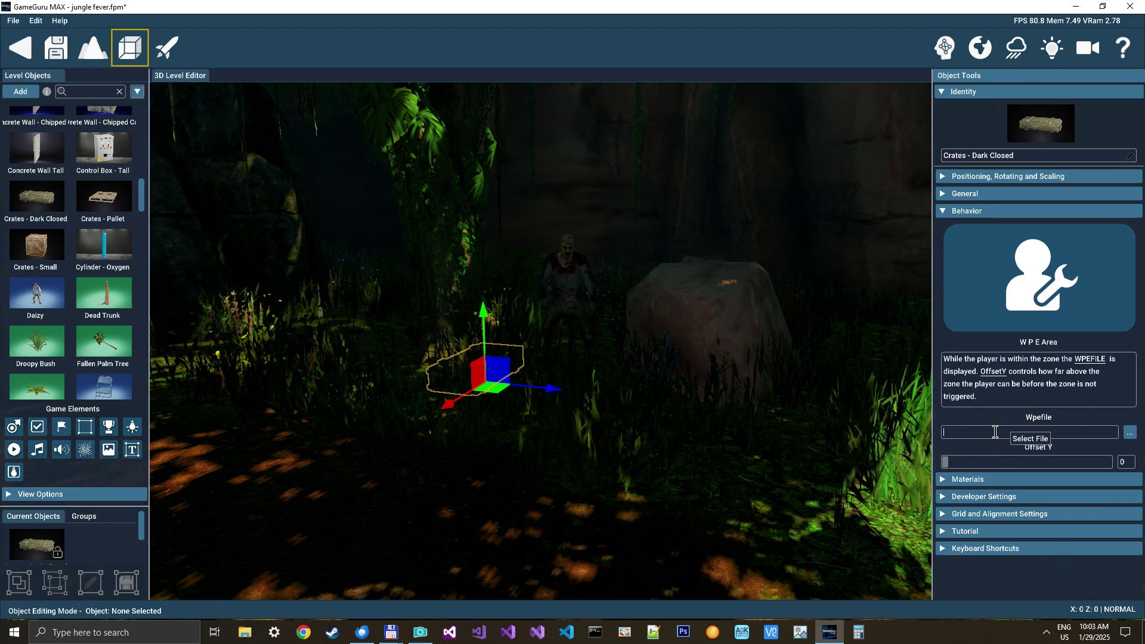
{"action": "type", "text": "emitter"}
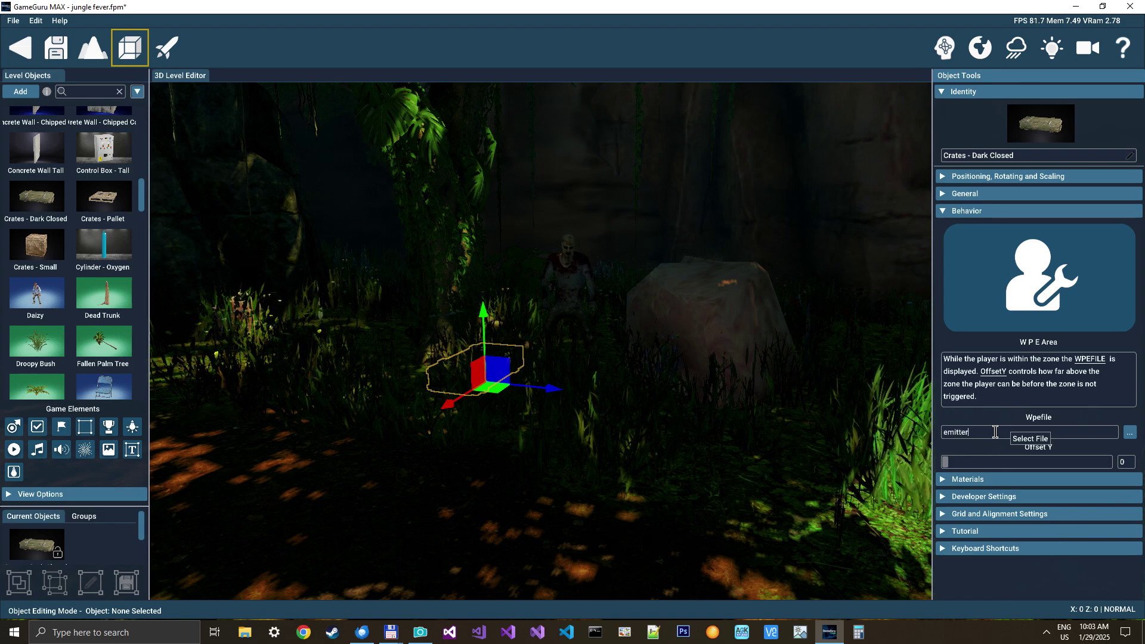
{"action": "type", "text": "bank"}
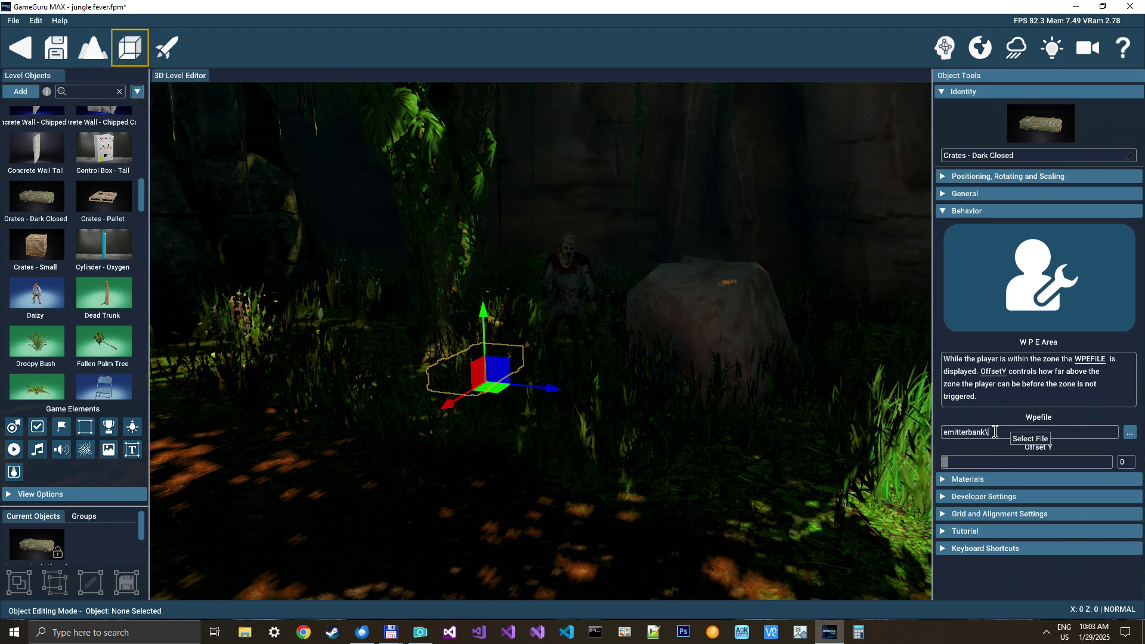
{"action": "type", "text": "\\fi"}
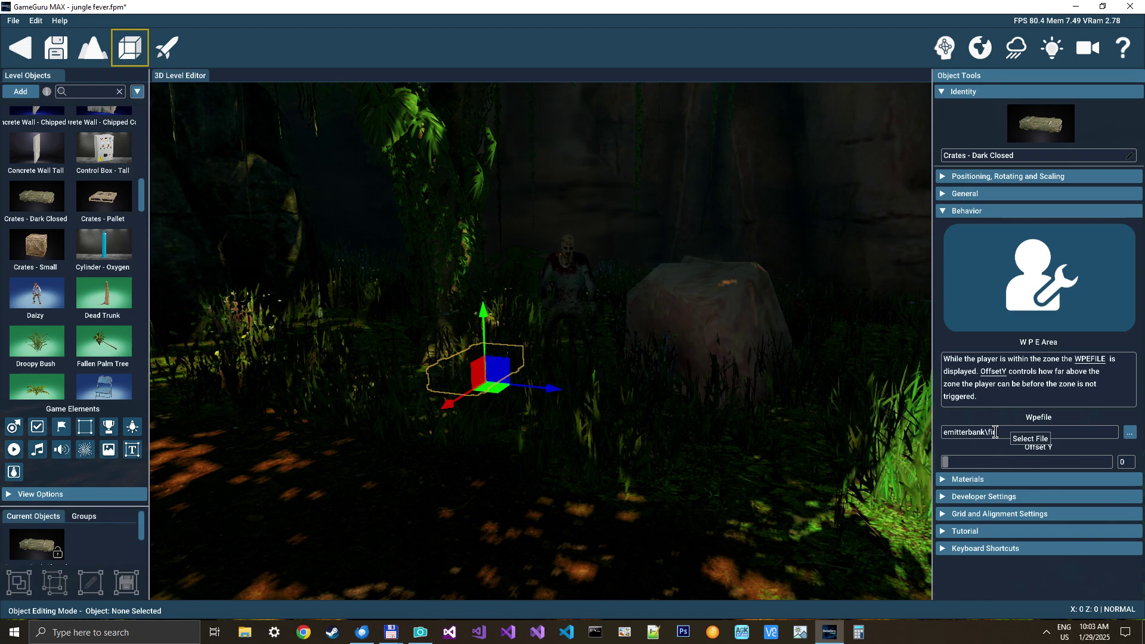
{"action": "type", "text": "rearea.pe"}
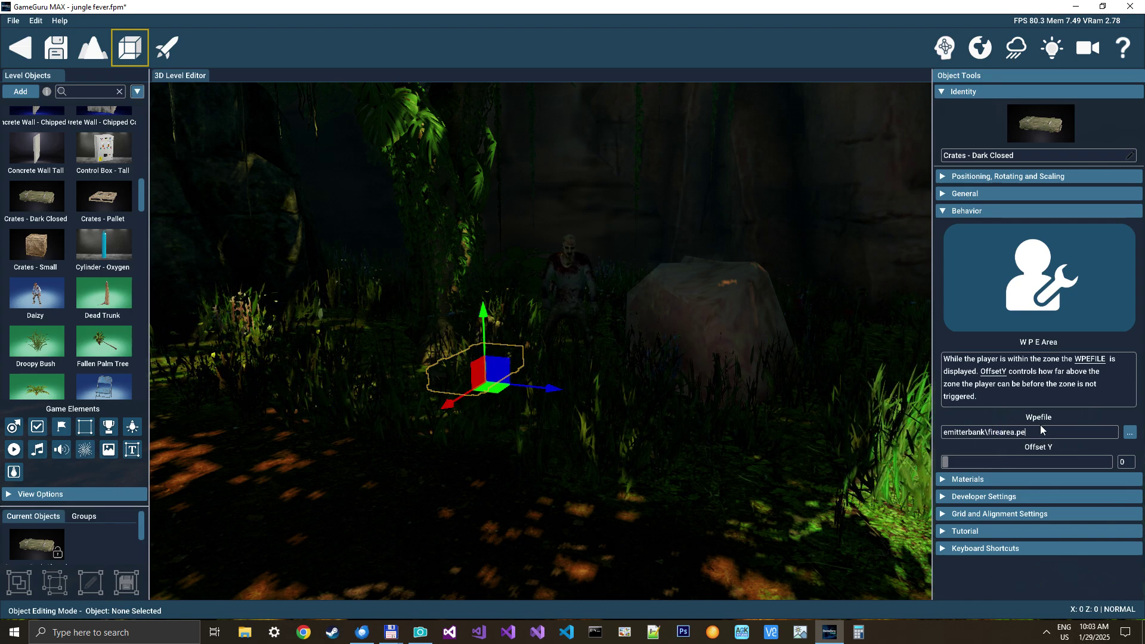
{"action": "double_click", "coordinate": [1021, 431]}
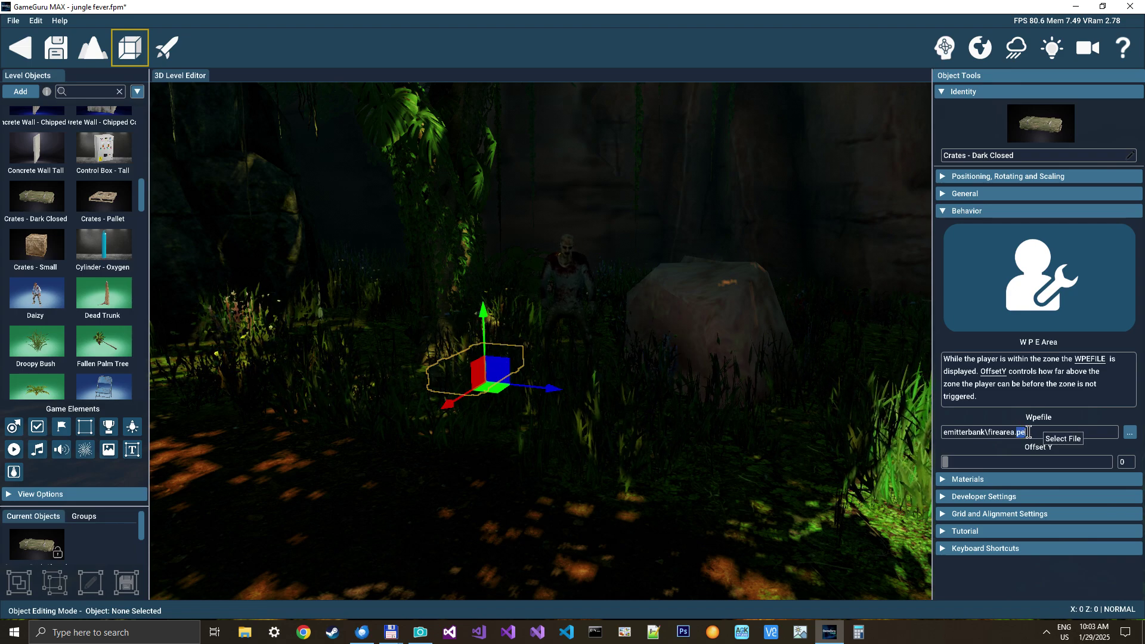
{"action": "left_click", "coordinate": [1011, 446]}
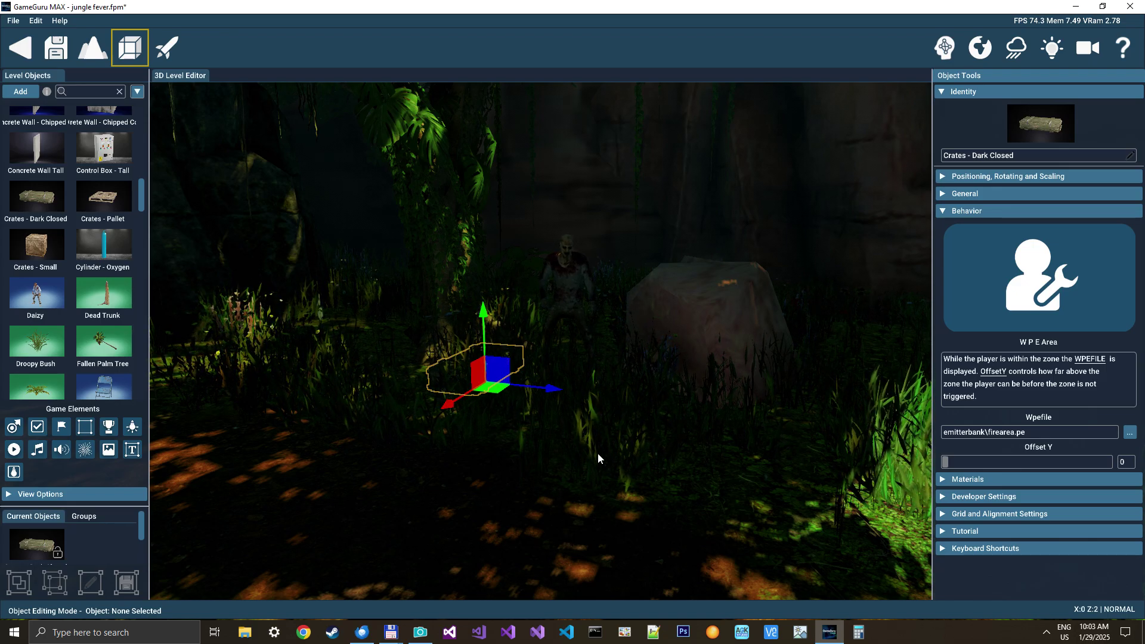
- Move the crate along the ground to the grass in front of the large rock and lower it slightly
{"action": "key", "text": "s"}
{"action": "mouse_move", "coordinate": [601, 417]}
{"action": "right_mouse_down"}
{"action": "mouse_move", "coordinate": [739, 417]}
{"action": "mouse_move", "coordinate": [605, 412]}
{"action": "right_mouse_up"}
{"action": "key", "text": "a"}
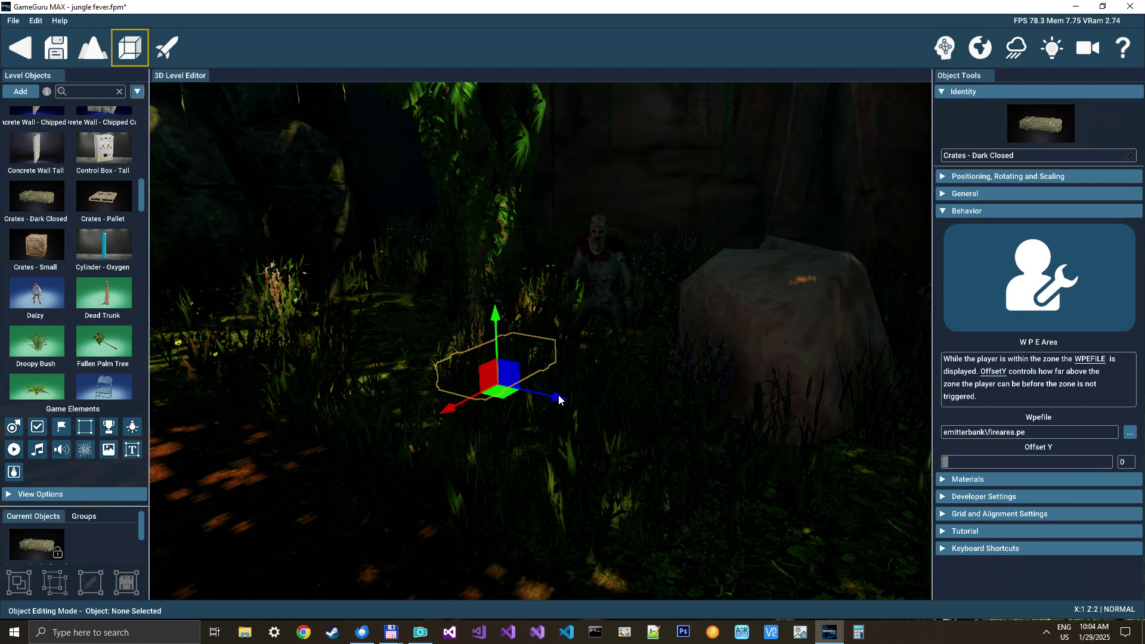
{"action": "left_click_drag", "start_coordinate": [559, 399], "coordinate": [728, 443]}
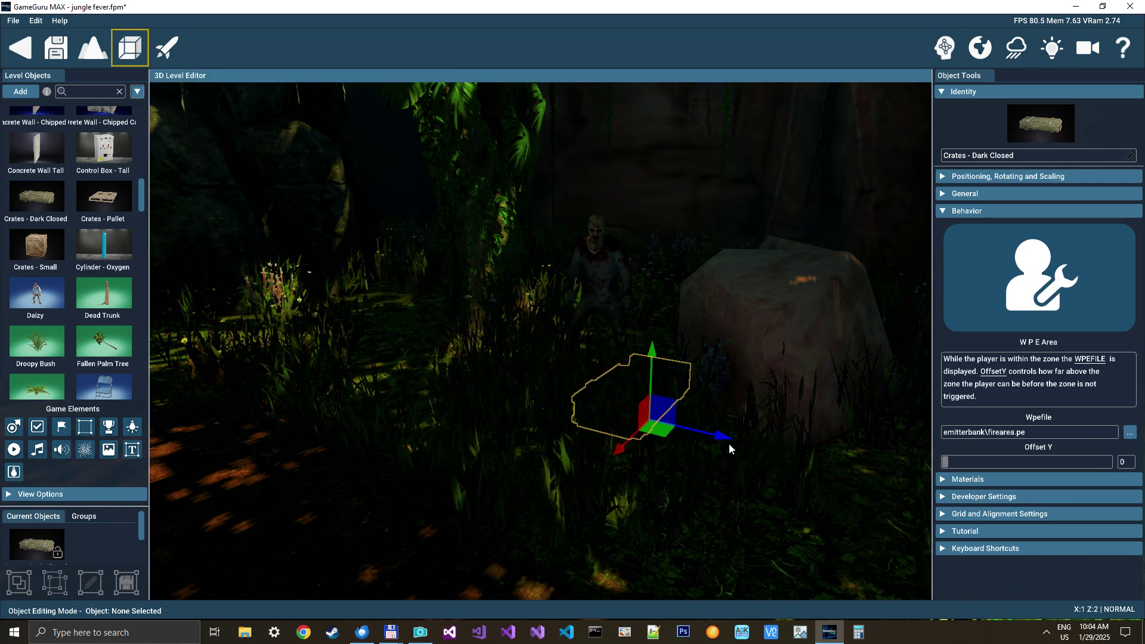
{"action": "left_click_drag", "start_coordinate": [659, 434], "coordinate": [662, 460]}
{"action": "left_click", "coordinate": [538, 392]}
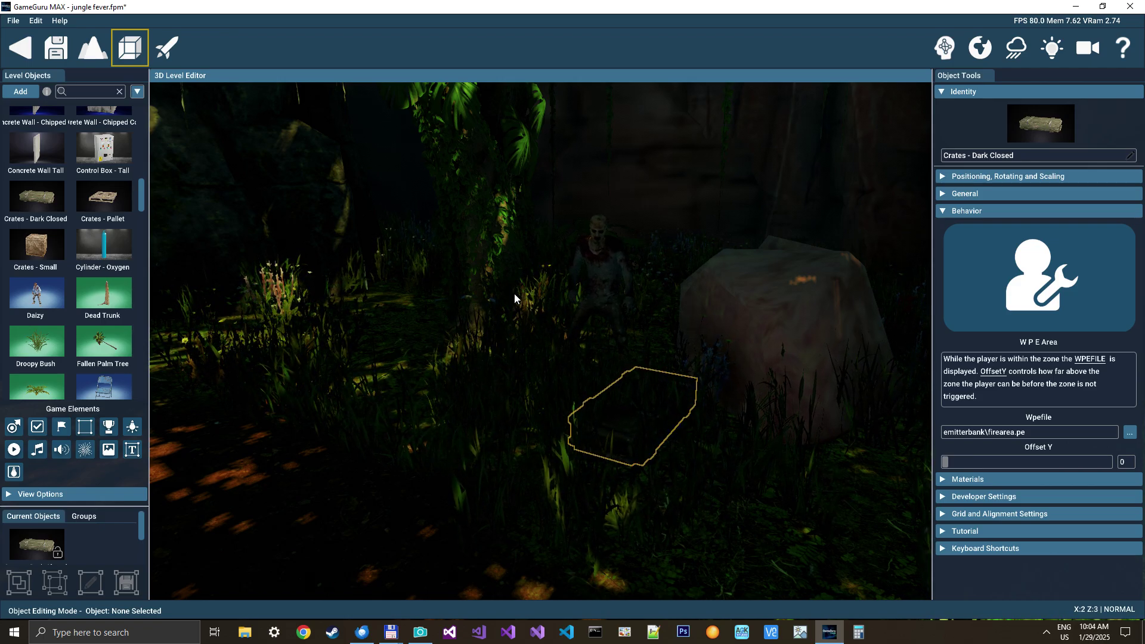
- Move the player start marker along the ground to beside the leafy plant near the campfire
{"action": "key", "text": "s"}
{"action": "right_click_drag", "start_coordinate": [517, 298], "coordinate": [351, 302]}
{"action": "key", "text": "w"}
{"action": "key", "text": "s"}
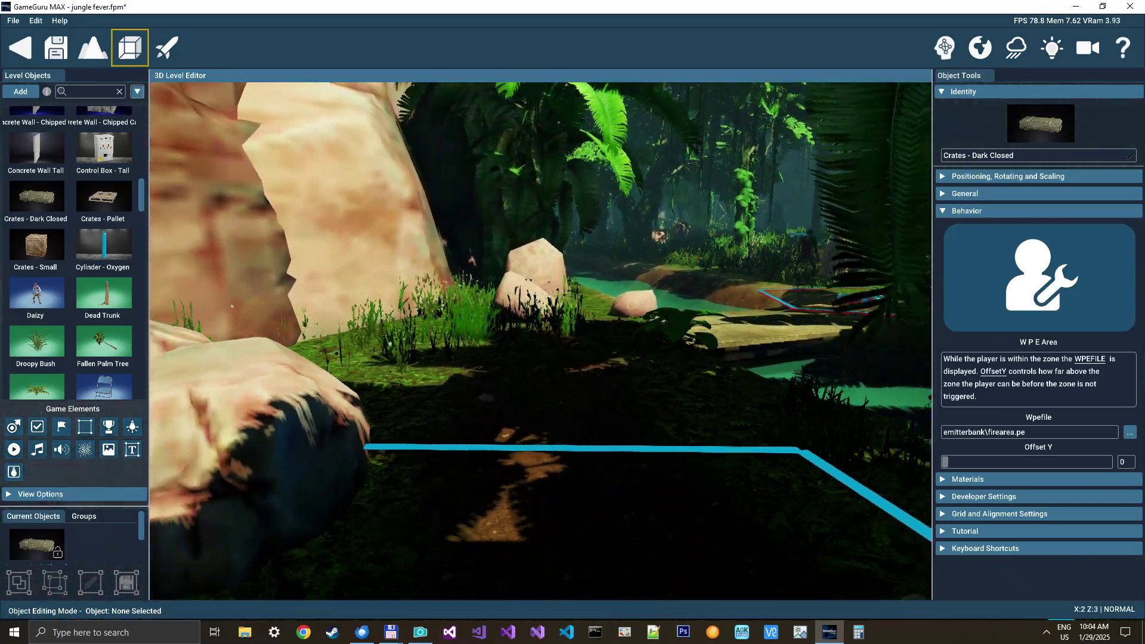
{"action": "mouse_move", "coordinate": [436, 295]}
{"action": "right_mouse_down"}
{"action": "mouse_move", "coordinate": [447, 309]}
{"action": "mouse_move", "coordinate": [420, 319]}
{"action": "mouse_move", "coordinate": [556, 318]}
{"action": "mouse_move", "coordinate": [468, 319]}
{"action": "mouse_move", "coordinate": [439, 332]}
{"action": "right_mouse_up"}
{"action": "key", "text": "s"}
{"action": "left_click", "coordinate": [570, 475]}
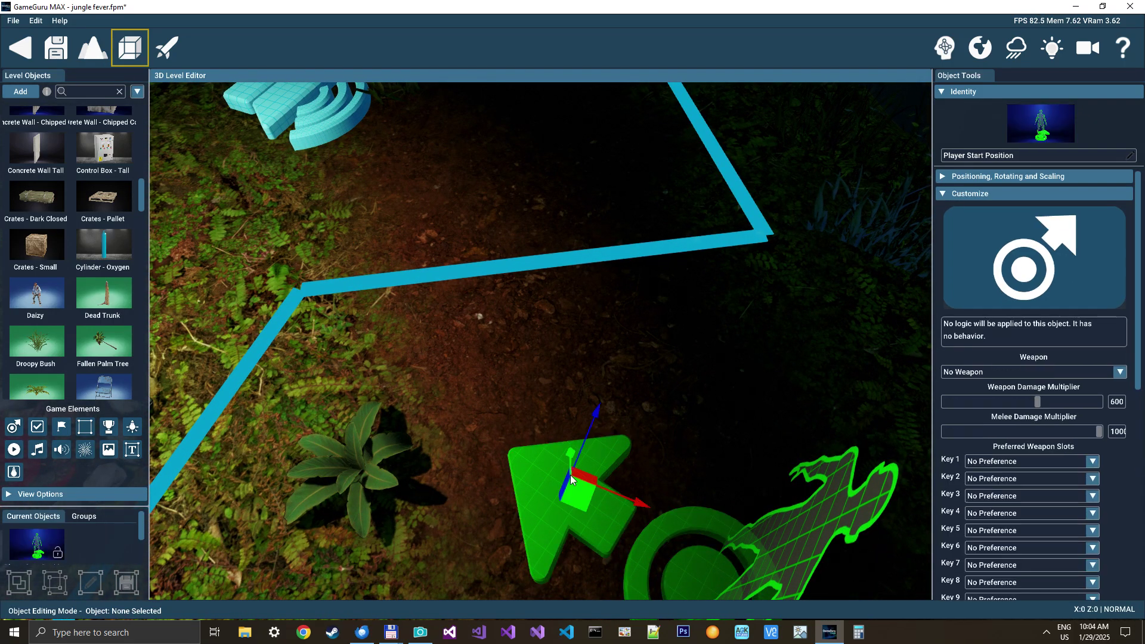
{"action": "left_click_drag", "start_coordinate": [578, 478], "coordinate": [418, 370]}
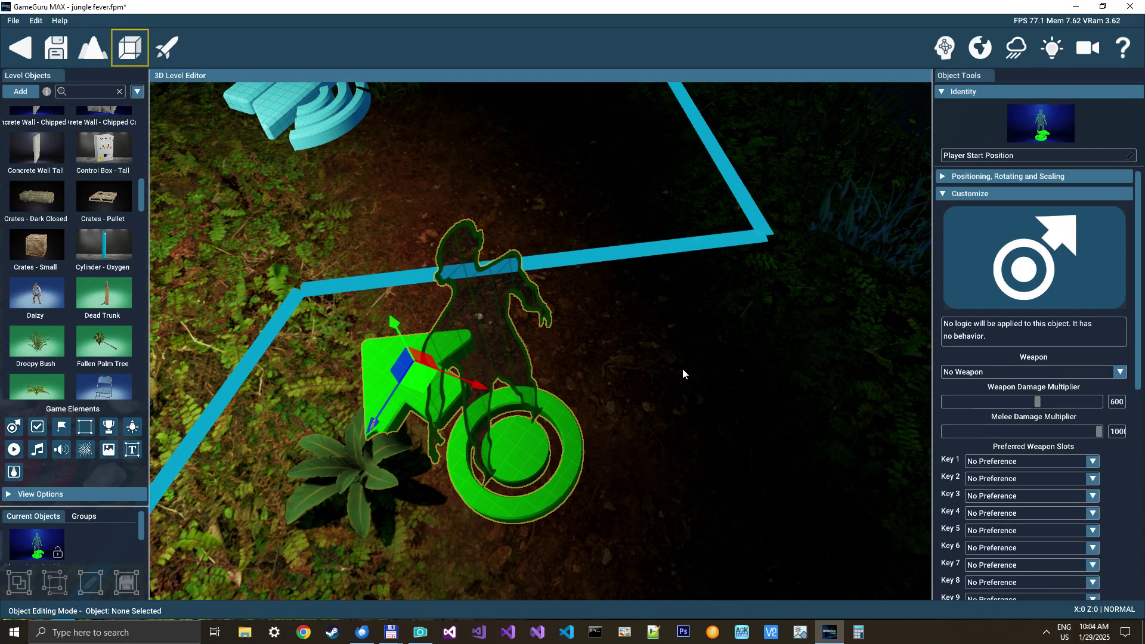
- Place a trigger zone beside the player start marker and assign it the W P E Zone behavior, searching the behavior library for wpe
{"action": "mouse_move", "coordinate": [682, 371]}
{"action": "right_mouse_down"}
{"action": "mouse_move", "coordinate": [659, 349]}
{"action": "mouse_move", "coordinate": [673, 361]}
{"action": "mouse_move", "coordinate": [693, 347]}
{"action": "right_mouse_up"}
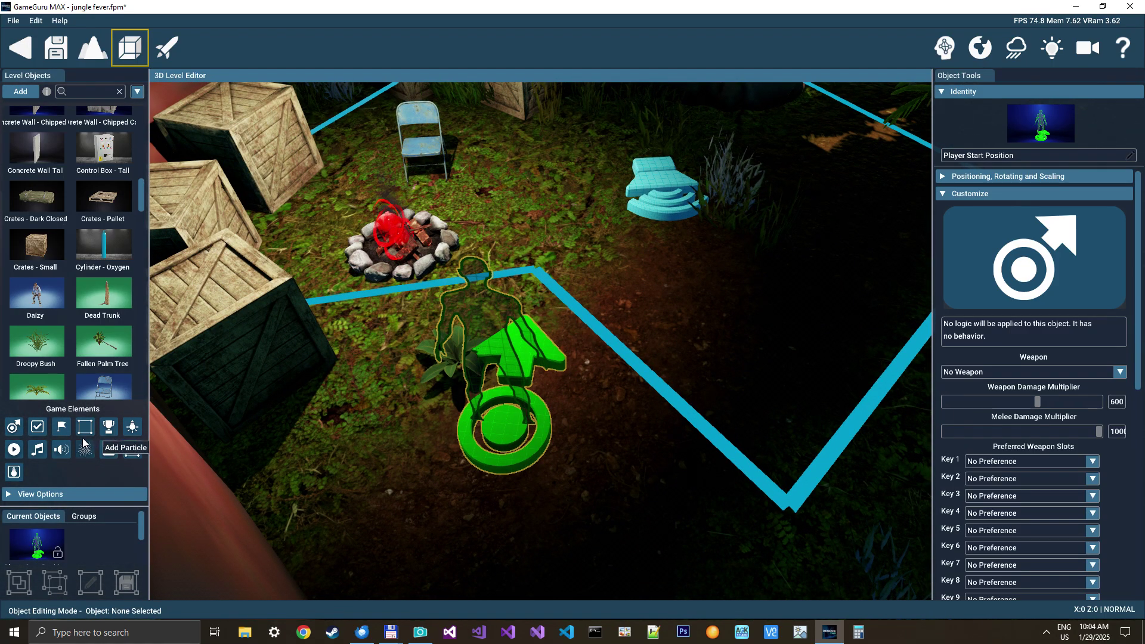
{"action": "left_click", "coordinate": [83, 428]}
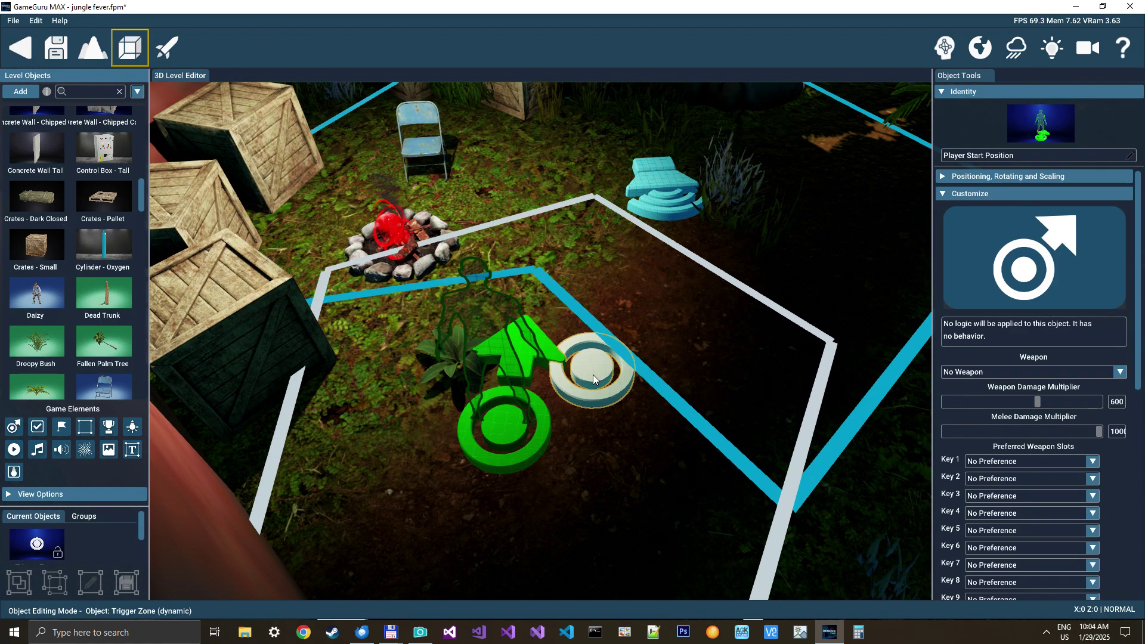
{"action": "left_click", "coordinate": [597, 370]}
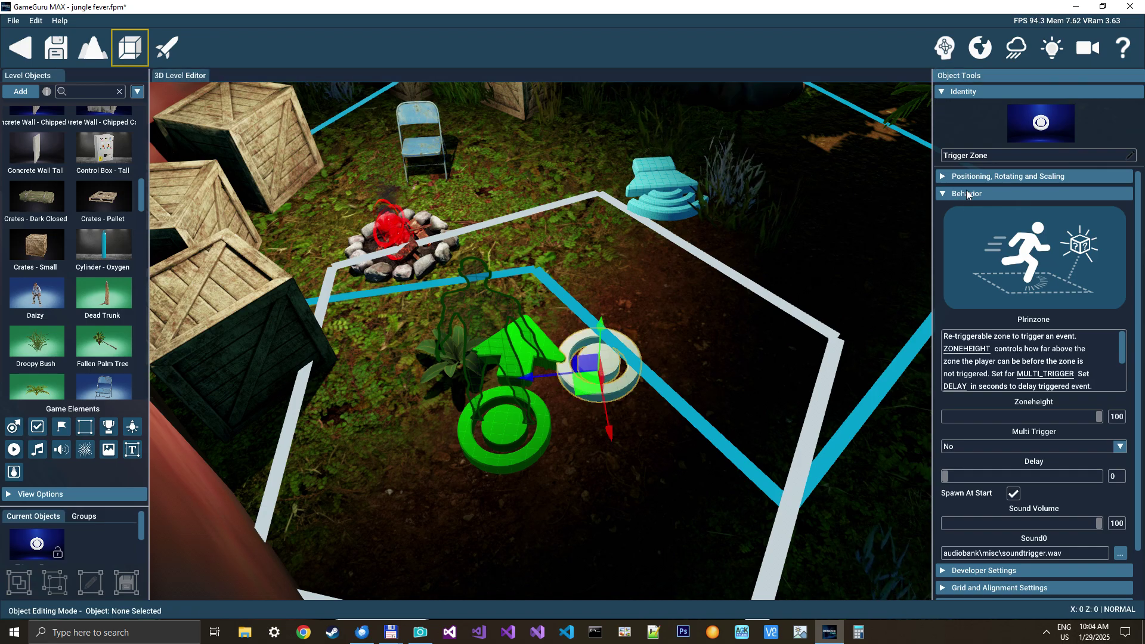
{"action": "left_click", "coordinate": [1032, 271]}
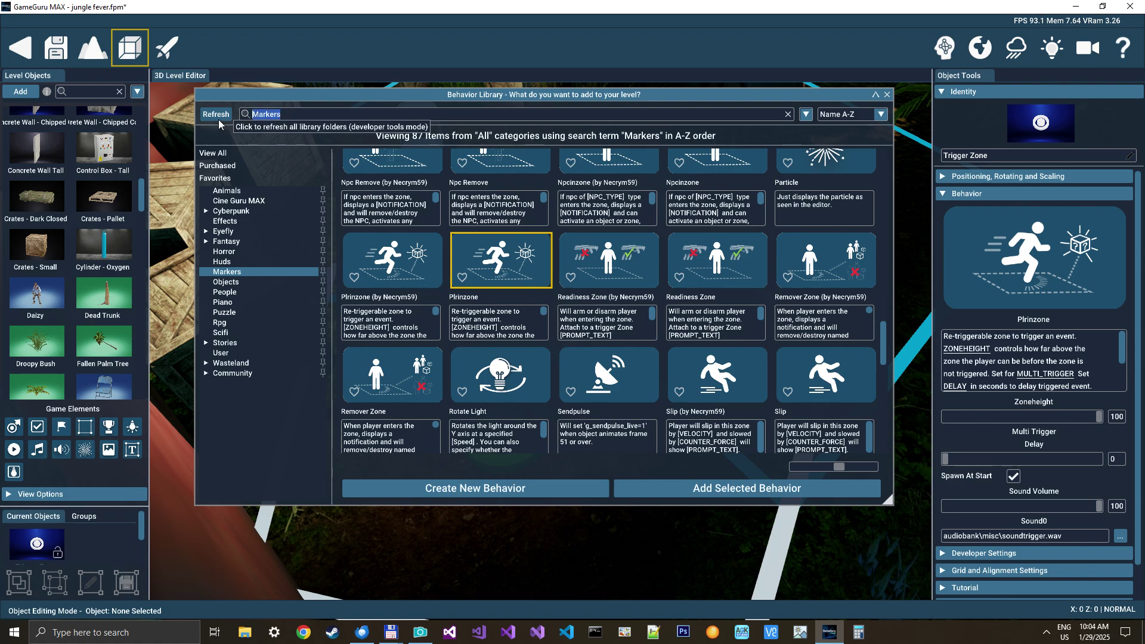
{"action": "type", "text": "wpe"}
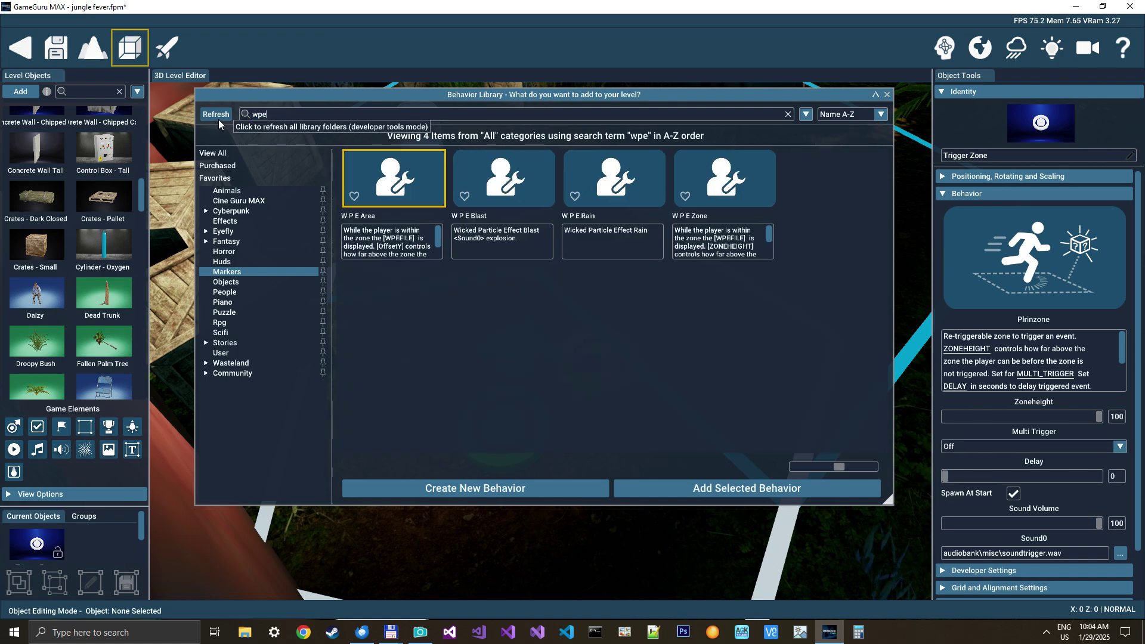
{"action": "double_click", "coordinate": [729, 174]}
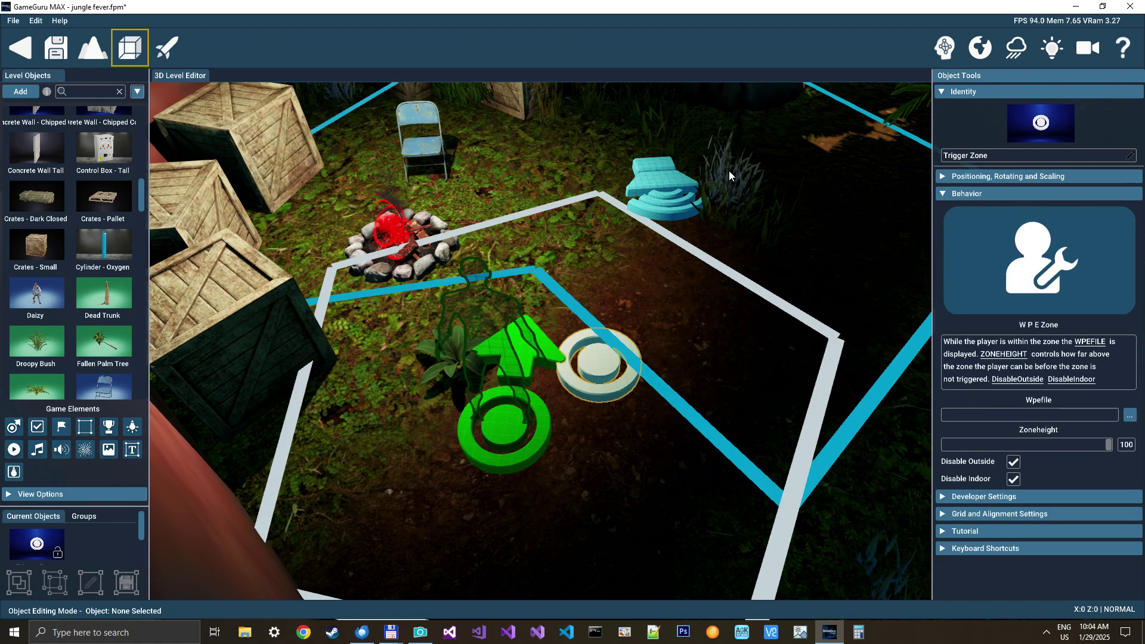
- Set the trigger zone's Wpefile to emitterbank\heavy-rain3.pe, looking up the effect's file name in Total Commander's emitterbank\demo folder
{"action": "left_click", "coordinate": [590, 370]}
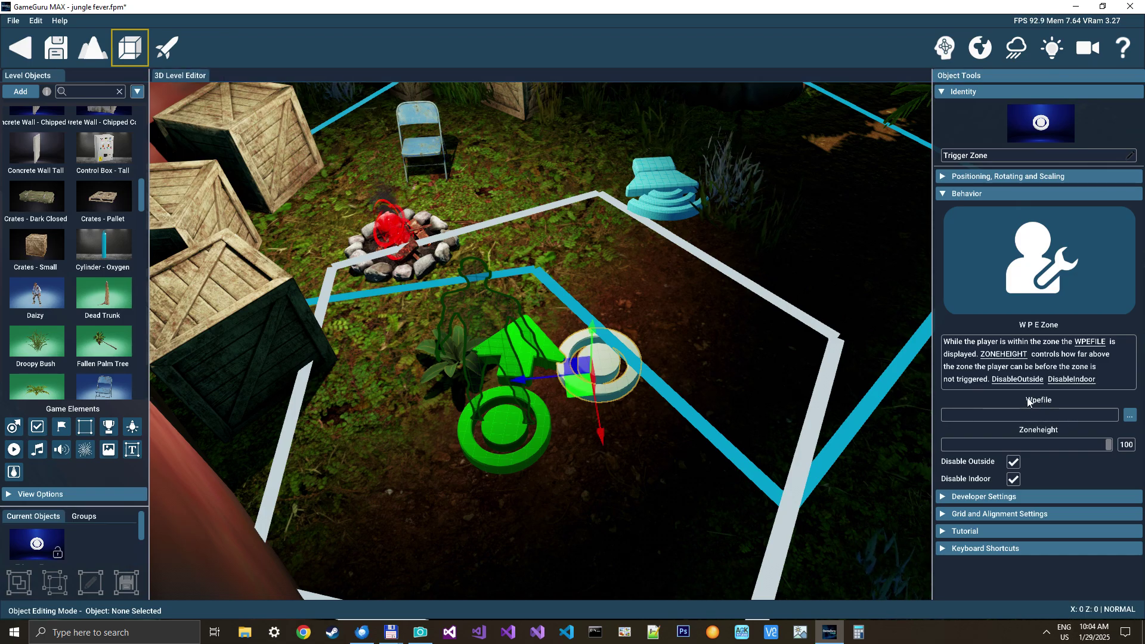
{"action": "type", "text": "em"}
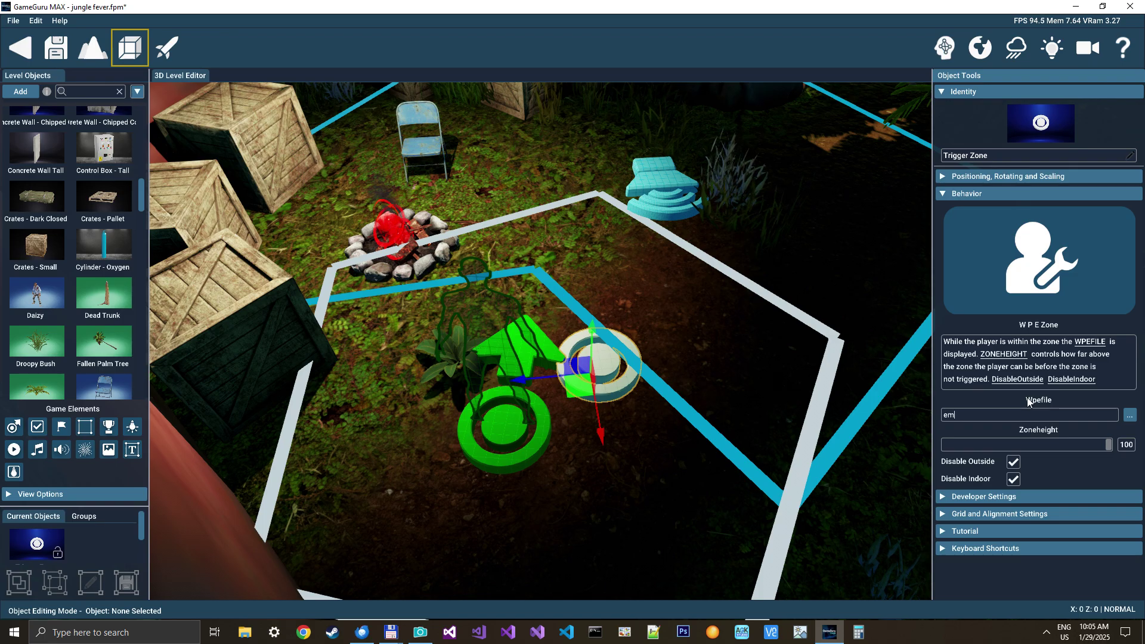
{"action": "type", "text": "itterbankj\\"}
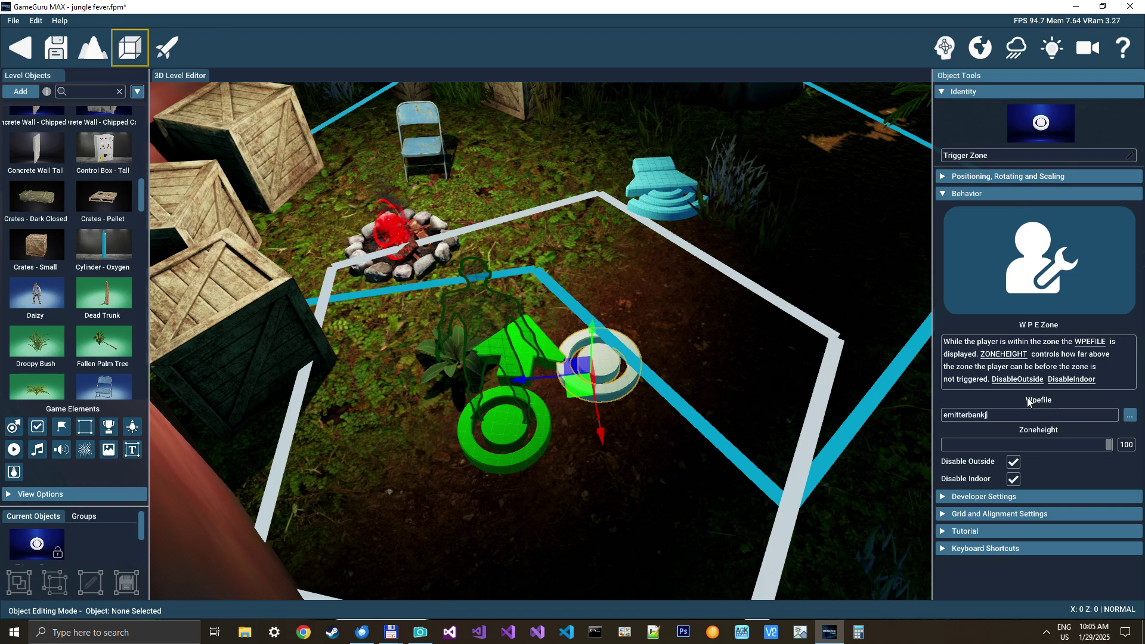
{"action": "key", "text": "BackSpace"}
{"action": "key", "text": "BackSpace"}
{"action": "mouse_move", "coordinate": [391, 632]}
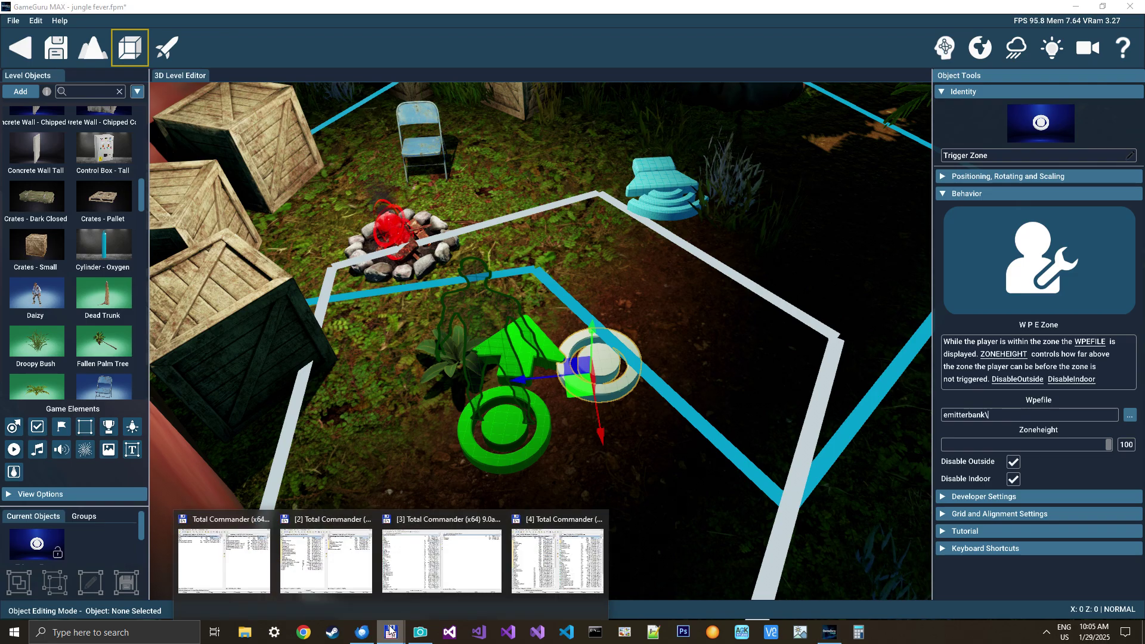
{"action": "mouse_move", "coordinate": [490, 583]}
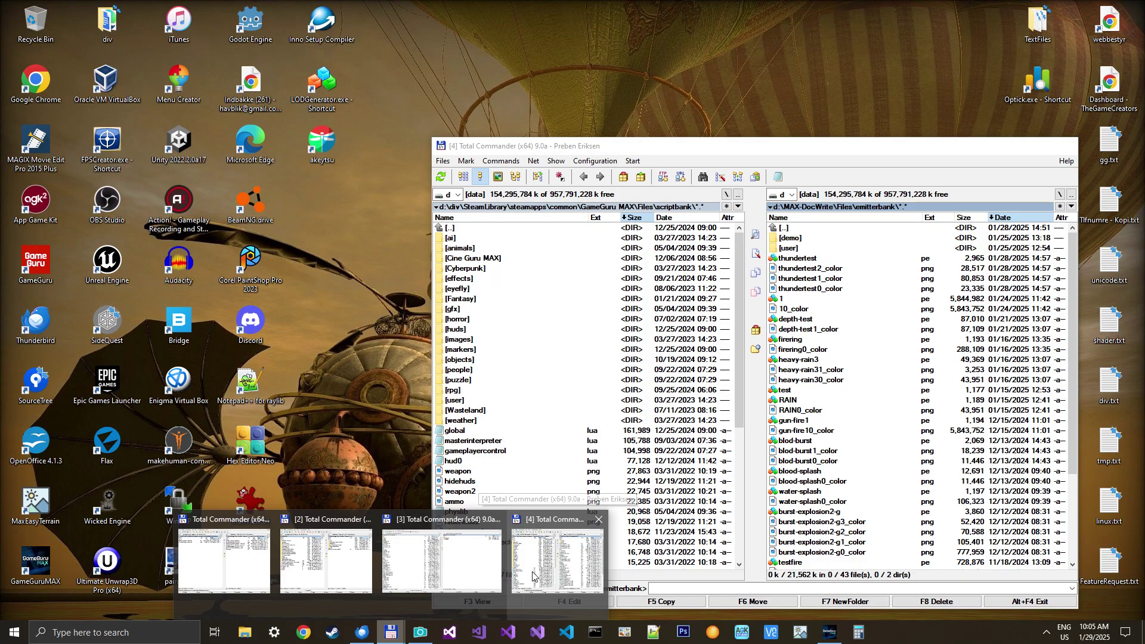
{"action": "left_click", "coordinate": [459, 569]}
{"action": "double_click", "coordinate": [51, 97]}
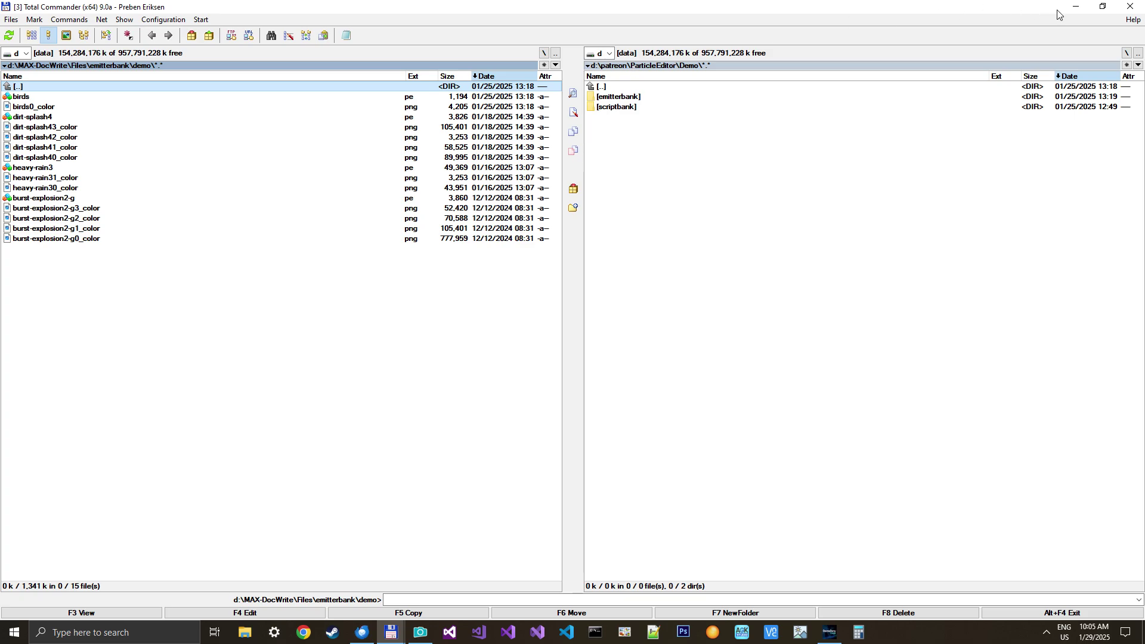
{"action": "left_click", "coordinate": [1076, 7]}
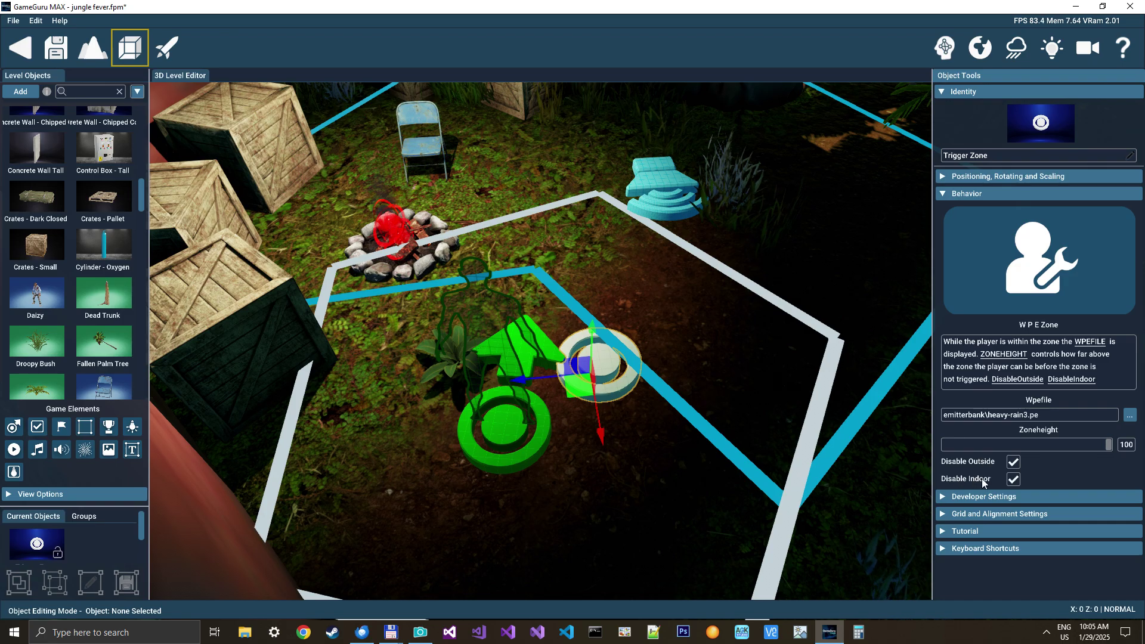
- Turn off the Disable Indoor and Disable Outside options of the trigger zone's behavior
{"action": "left_click", "coordinate": [1010, 481]}
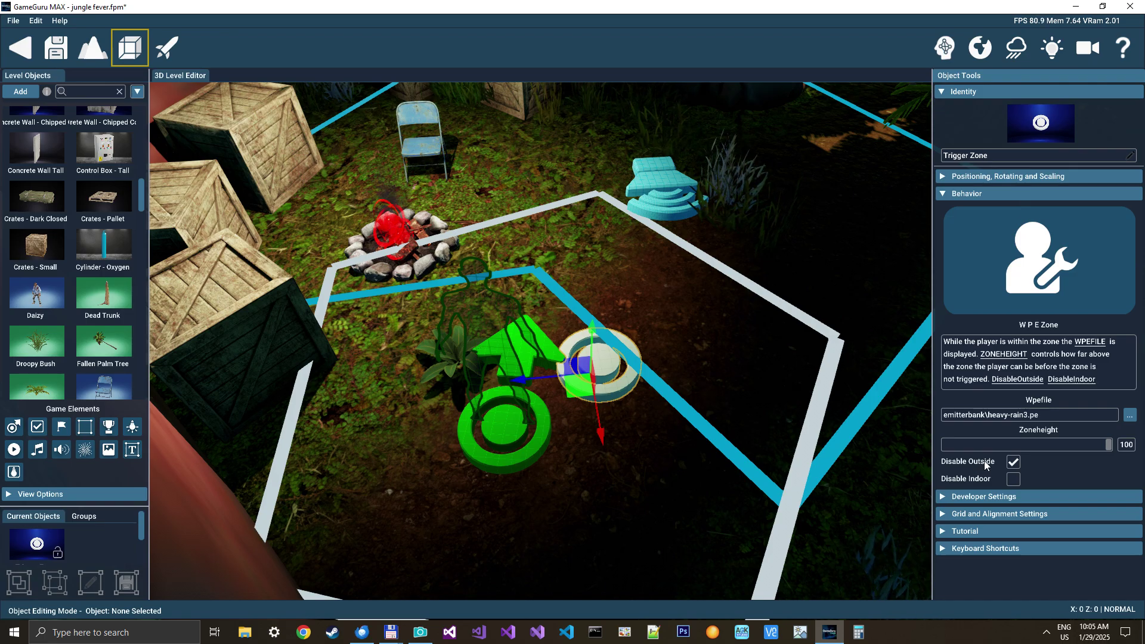
{"action": "left_click", "coordinate": [1011, 460]}
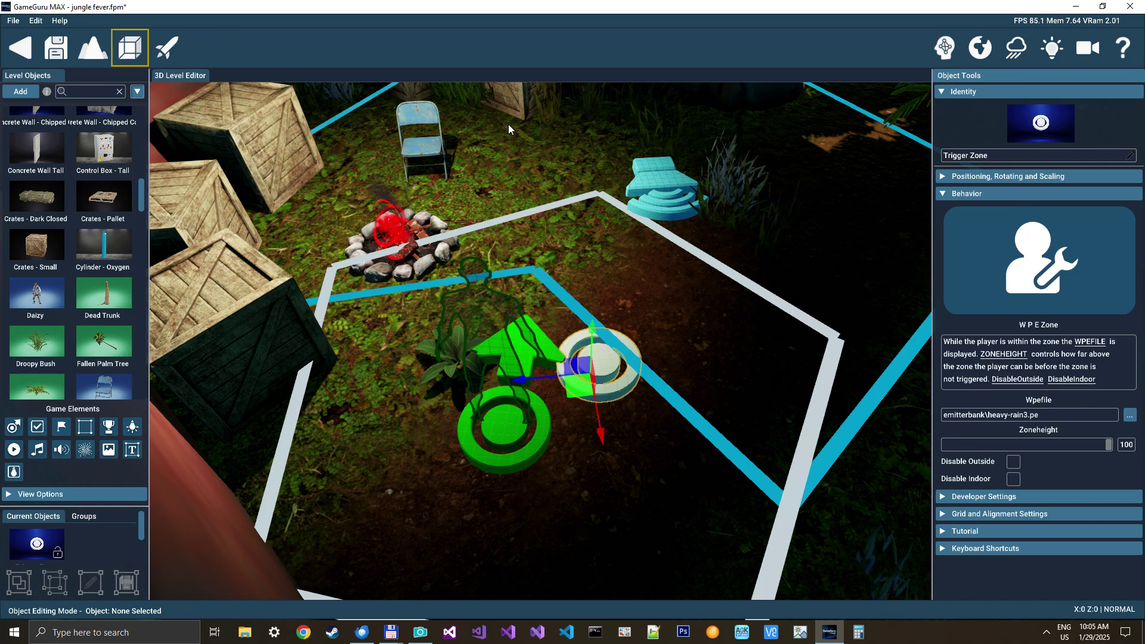
- Test play the level to check the rain zone and the fire area effect, and return to the editor
{"action": "right_click_drag", "start_coordinate": [515, 169], "coordinate": [536, 119]}
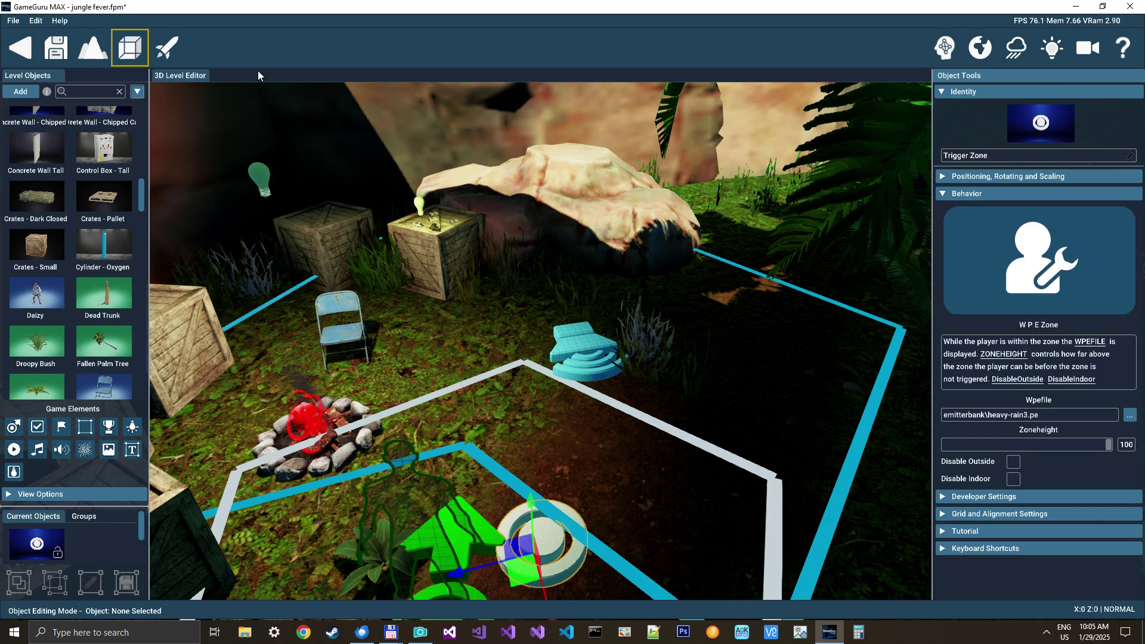
{"action": "left_click", "coordinate": [168, 47]}
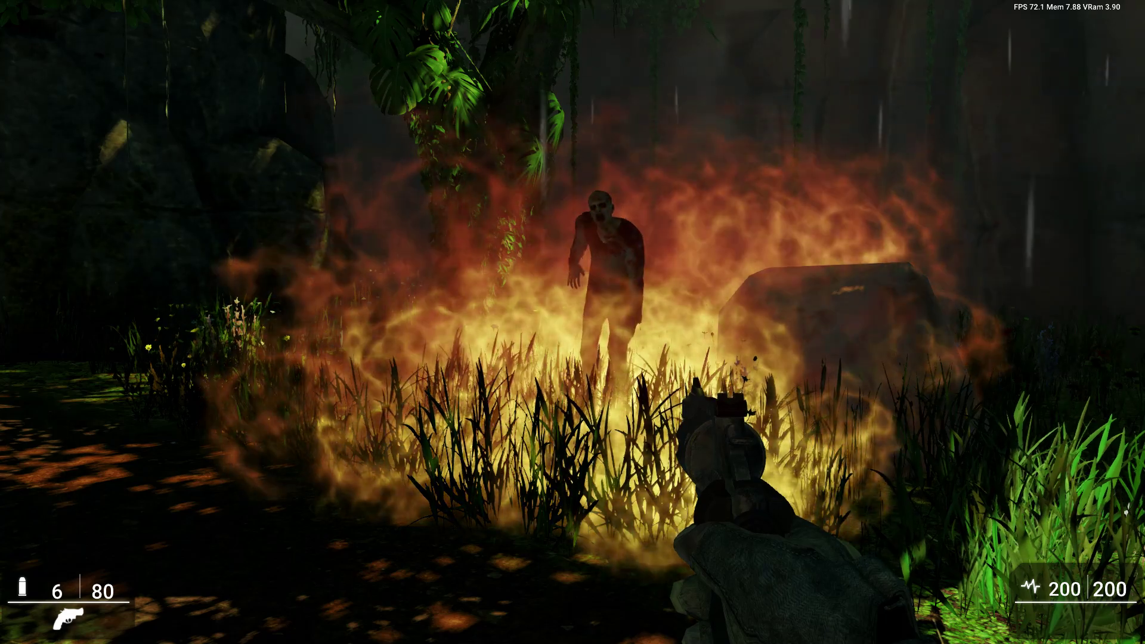
{"action": "key", "text": "Escape"}
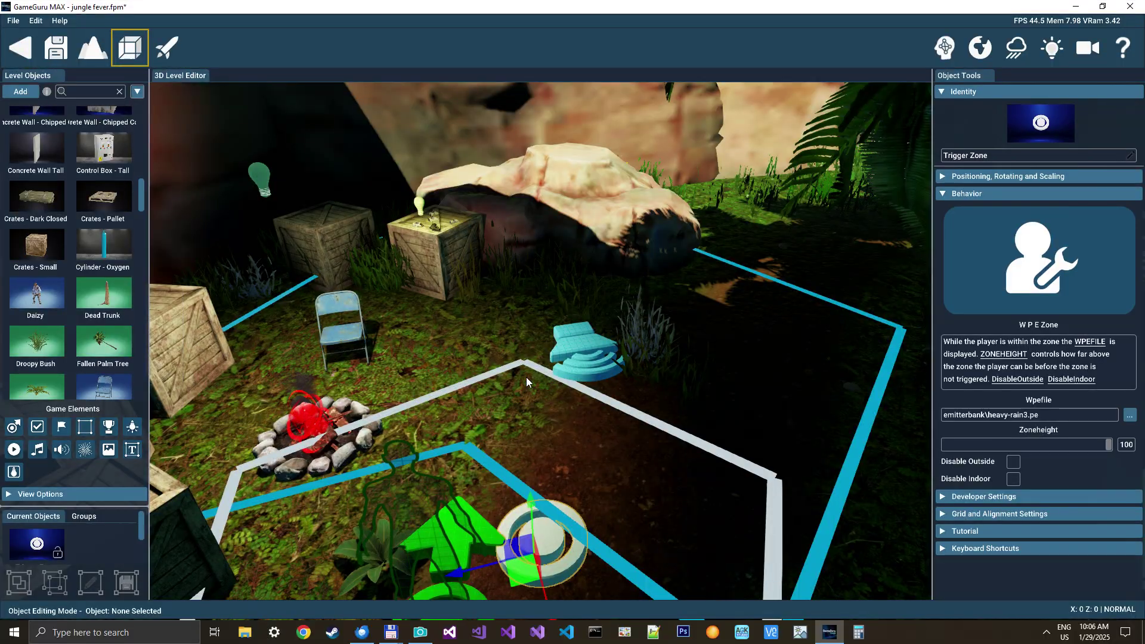
- Place a French Bread object in the grass beside the stone cluster across the wooden bridge
{"action": "right_click_drag", "start_coordinate": [581, 366], "coordinate": [721, 309]}
{"action": "key", "text": "w"}
{"action": "key", "text": "w"}
{"action": "key", "text": "s"}
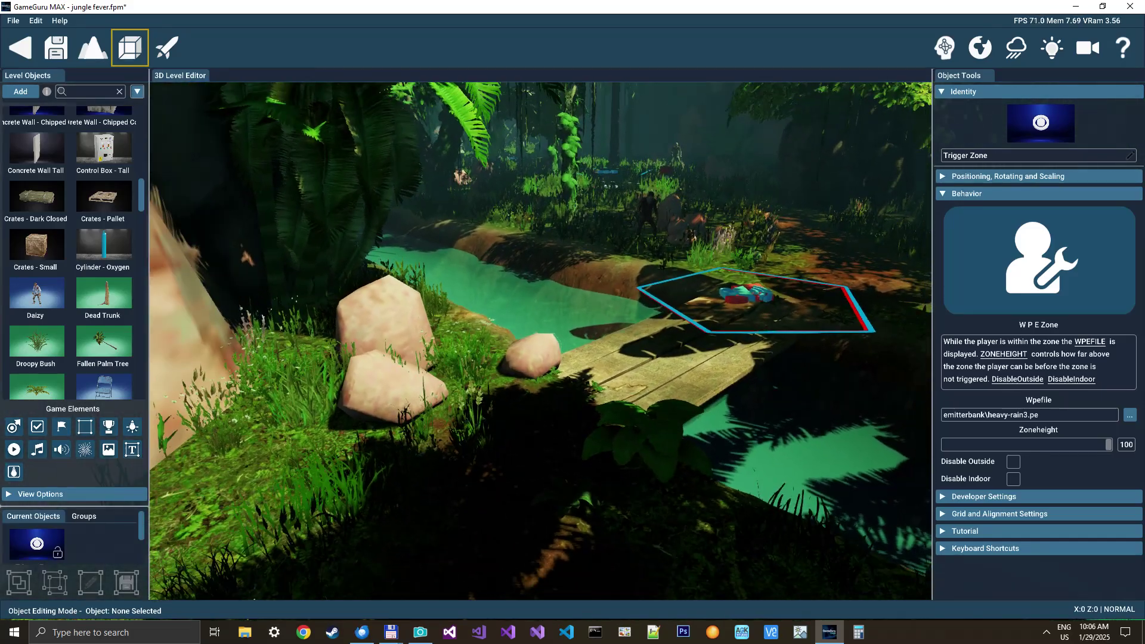
{"action": "left_click", "coordinate": [540, 352]}
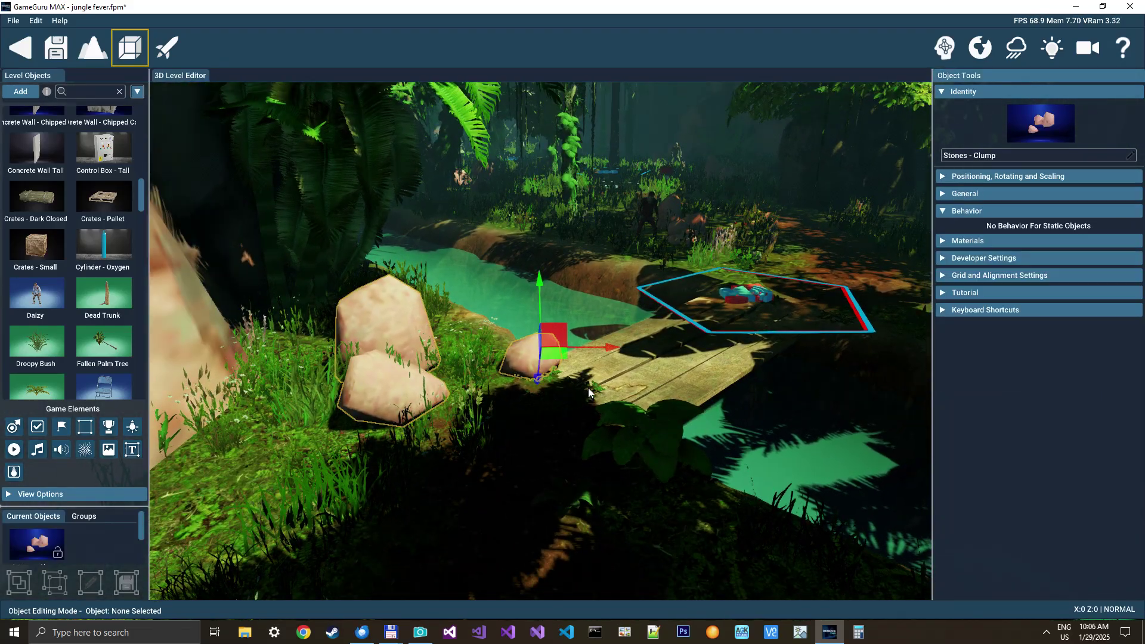
{"action": "key", "text": "w"}
{"action": "mouse_move", "coordinate": [601, 385]}
{"action": "right_mouse_down"}
{"action": "mouse_move", "coordinate": [632, 372]}
{"action": "mouse_move", "coordinate": [611, 378]}
{"action": "mouse_move", "coordinate": [638, 391]}
{"action": "mouse_move", "coordinate": [573, 369]}
{"action": "mouse_move", "coordinate": [469, 366]}
{"action": "mouse_move", "coordinate": [632, 371]}
{"action": "mouse_move", "coordinate": [622, 371]}
{"action": "mouse_move", "coordinate": [614, 465]}
{"action": "mouse_move", "coordinate": [610, 381]}
{"action": "mouse_move", "coordinate": [567, 401]}
{"action": "mouse_move", "coordinate": [565, 425]}
{"action": "mouse_move", "coordinate": [602, 400]}
{"action": "right_mouse_up"}
{"action": "left_click", "coordinate": [636, 391]}
{"action": "key", "text": "s"}
{"action": "key", "text": "w"}
{"action": "key", "text": "s"}
{"action": "key", "text": "w"}
{"action": "key", "text": "e"}
{"action": "key", "text": "w"}
{"action": "key", "text": "s"}
{"action": "key", "text": "a"}
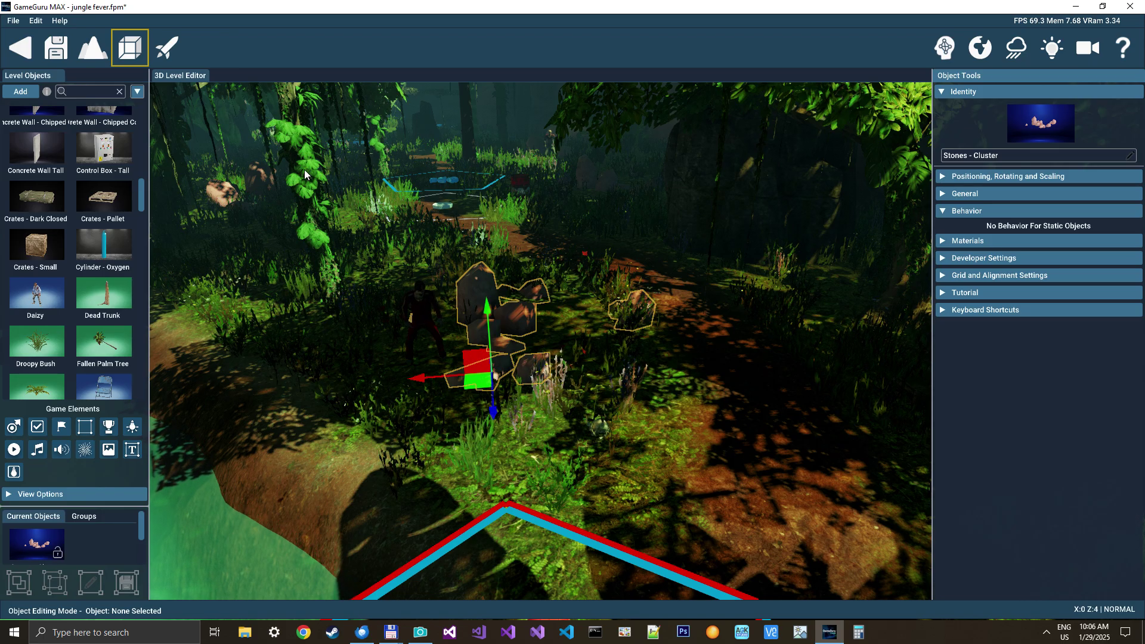
{"action": "left_click_drag", "start_coordinate": [142, 200], "coordinate": [138, 220]}
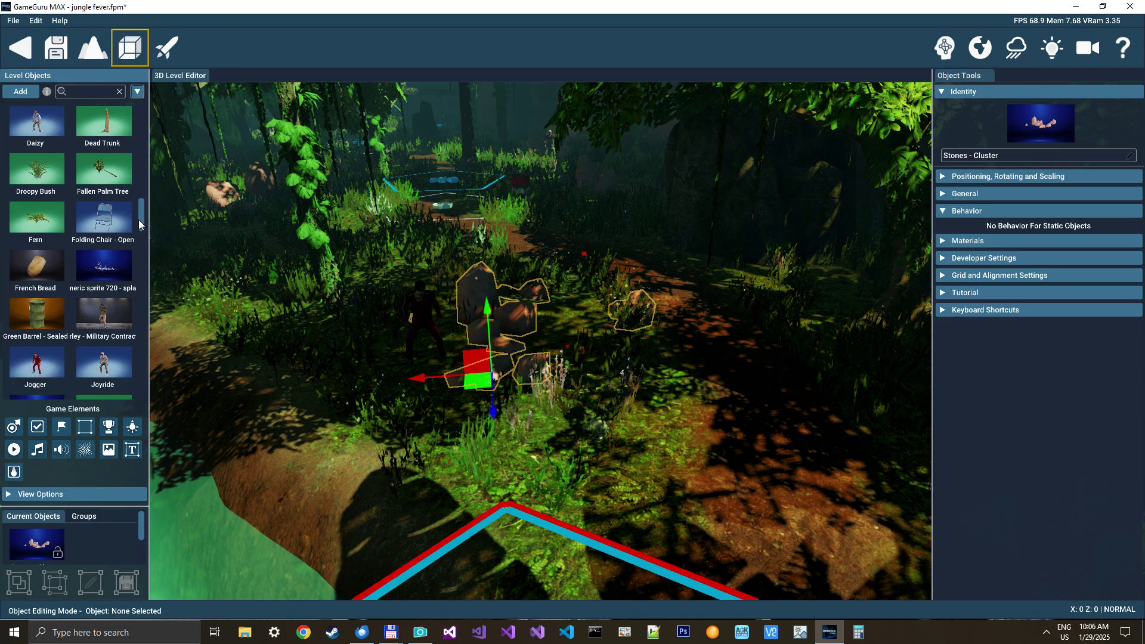
{"action": "left_click", "coordinate": [49, 263]}
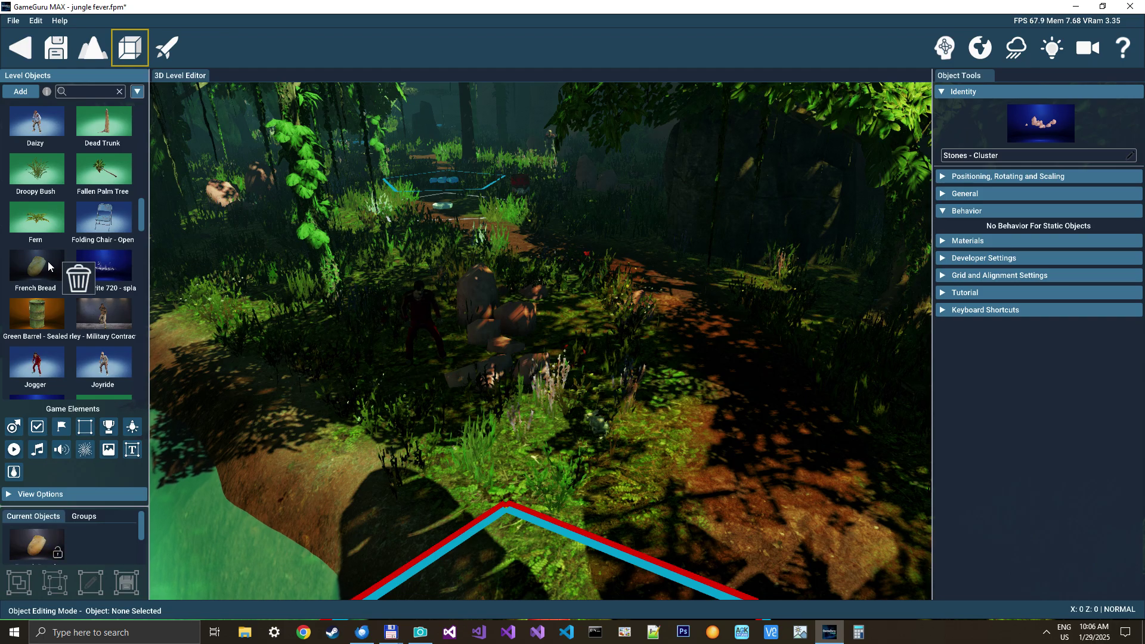
{"action": "left_click", "coordinate": [411, 386]}
{"action": "mouse_move", "coordinate": [411, 386]}
{"action": "right_mouse_down"}
{"action": "mouse_move", "coordinate": [370, 426]}
{"action": "mouse_move", "coordinate": [405, 400]}
{"action": "right_mouse_up"}
{"action": "key", "text": "w"}
{"action": "key", "text": "s"}
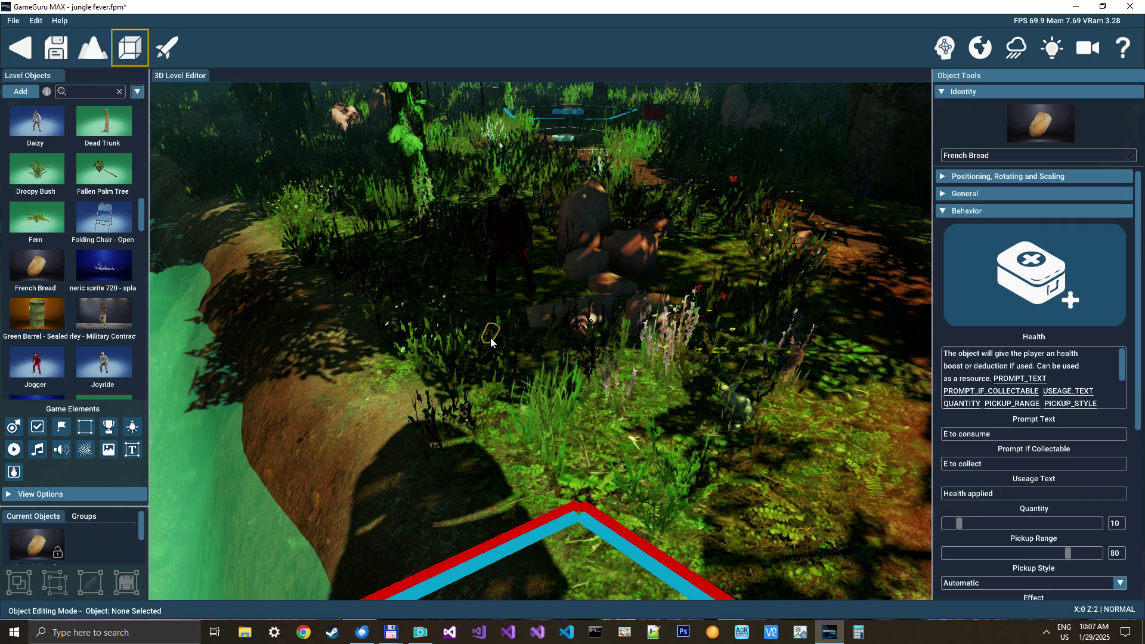
- Make the French Bread object always active in its general settings
{"action": "left_click", "coordinate": [491, 341]}
{"action": "left_click", "coordinate": [989, 176]}
{"action": "left_click", "coordinate": [989, 176]}
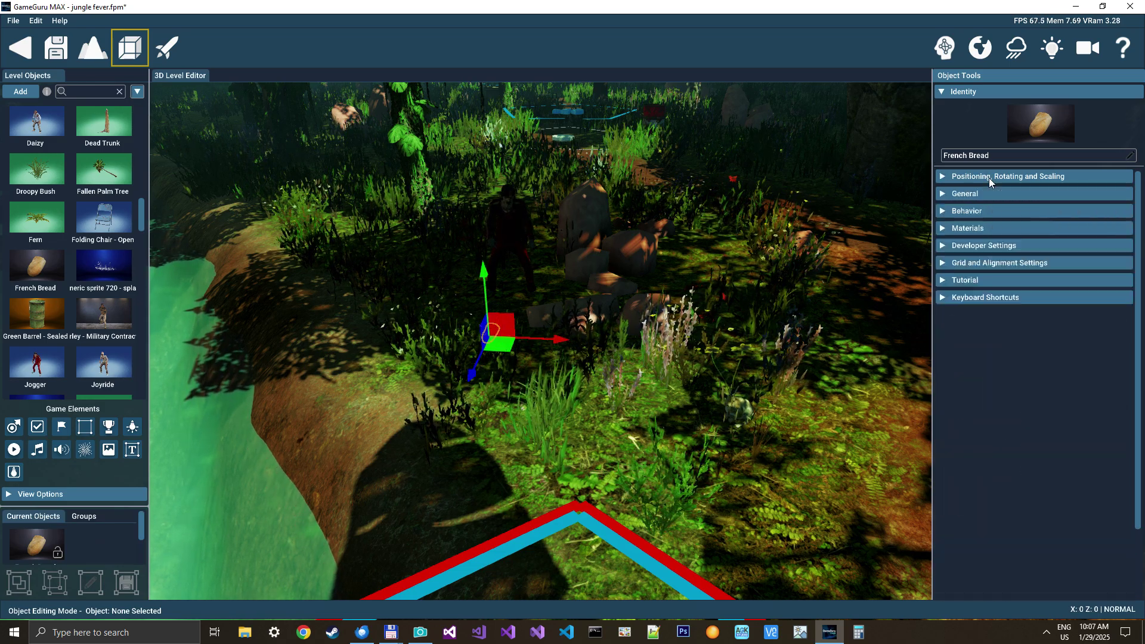
{"action": "left_click", "coordinate": [991, 193]}
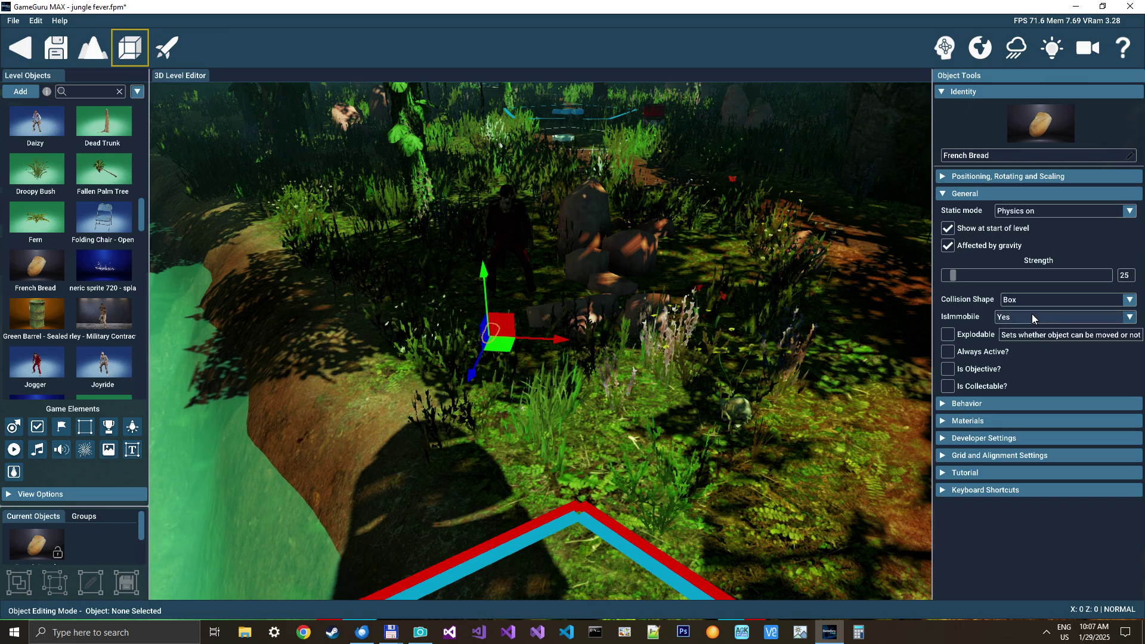
{"action": "left_click", "coordinate": [974, 351]}
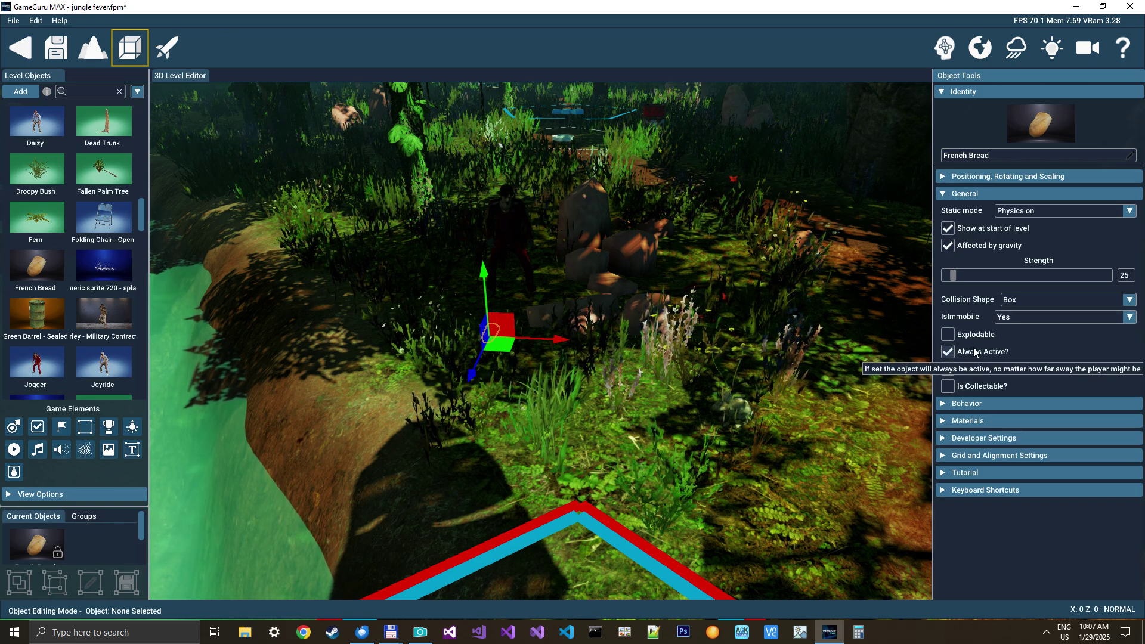
- Search the behavior library for wpe and assign the W P E Area behavior to the French Bread object
{"action": "left_click", "coordinate": [982, 403]}
{"action": "left_click", "coordinate": [1023, 293]}
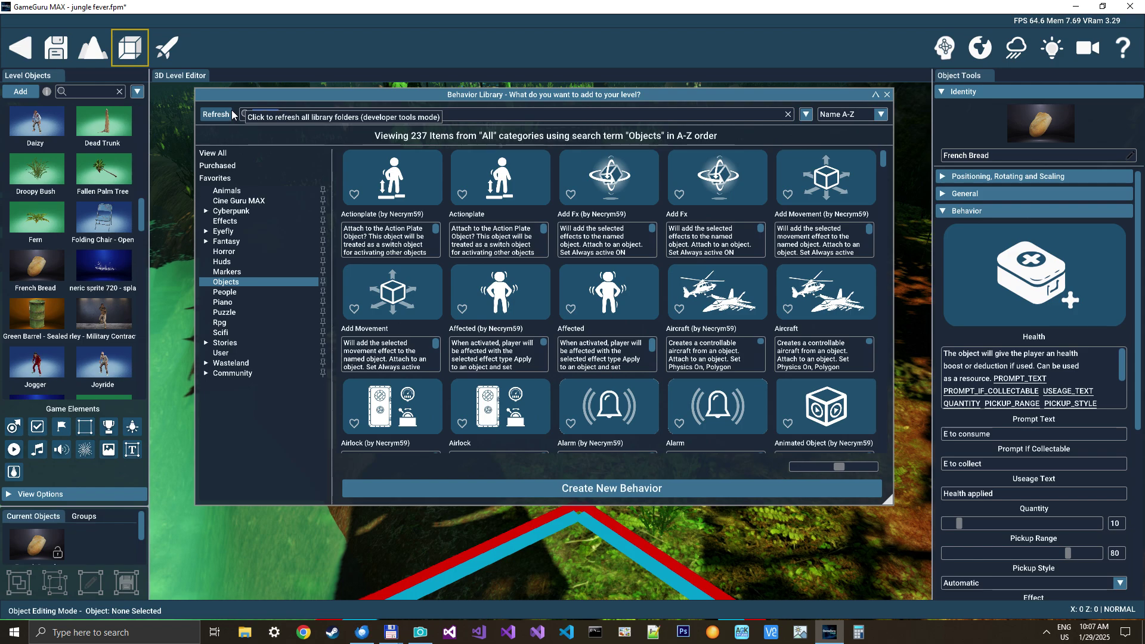
{"action": "type", "text": "wpe"}
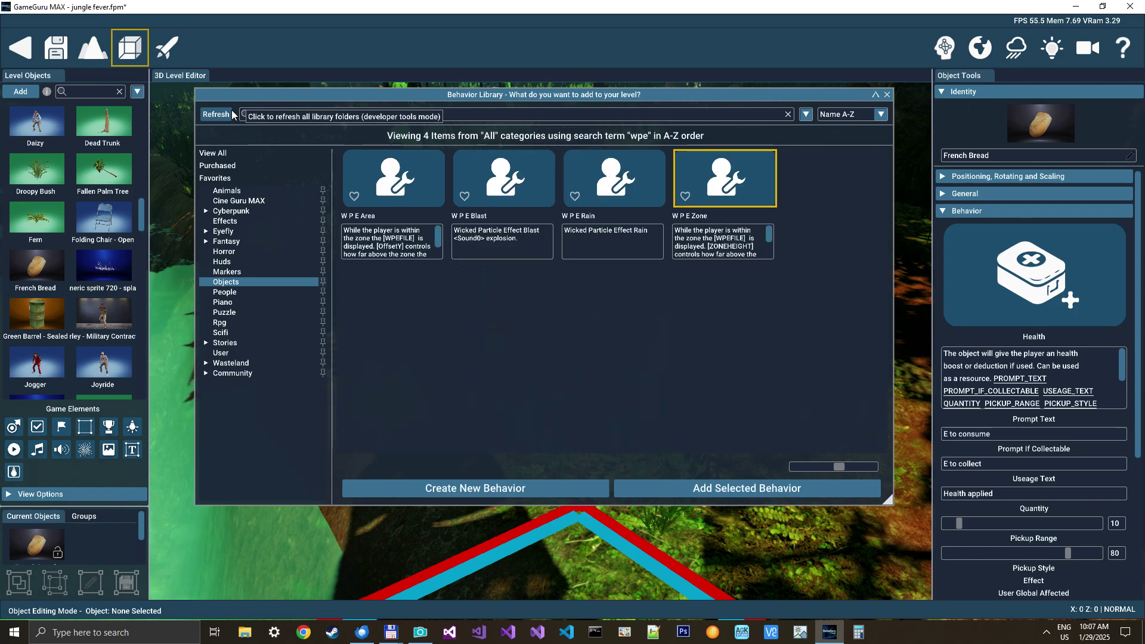
{"action": "double_click", "coordinate": [393, 183]}
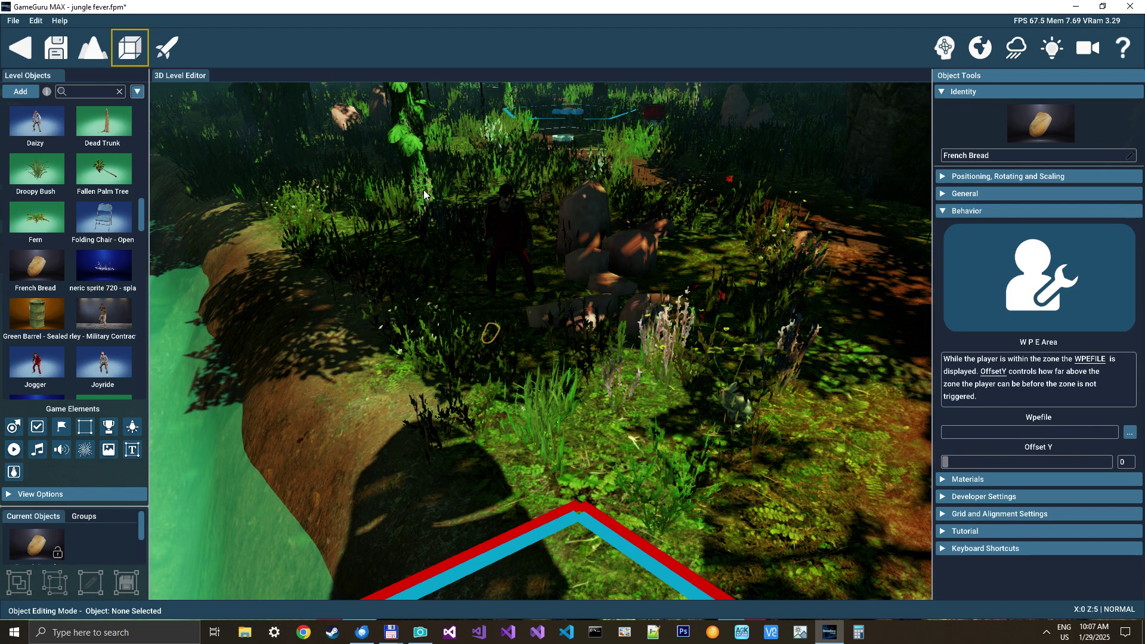
- Set the French Bread object's W P E Area effect file to emitterbank\boublearea.pe
{"action": "left_click", "coordinate": [988, 432]}
{"action": "type", "text": "em"}
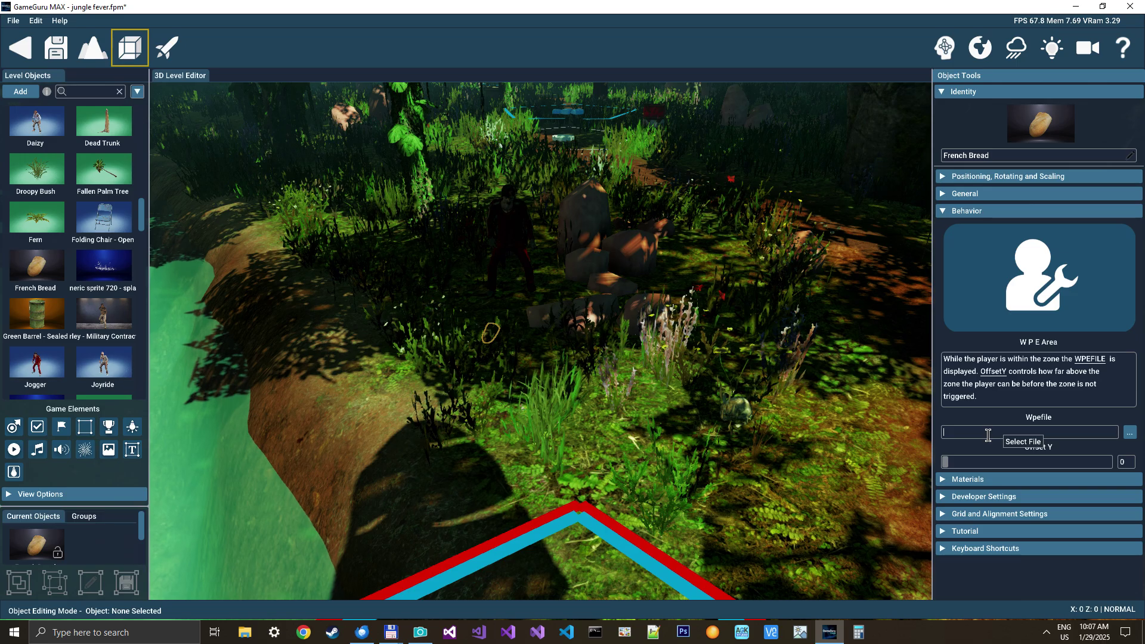
{"action": "type", "text": "itterbank"}
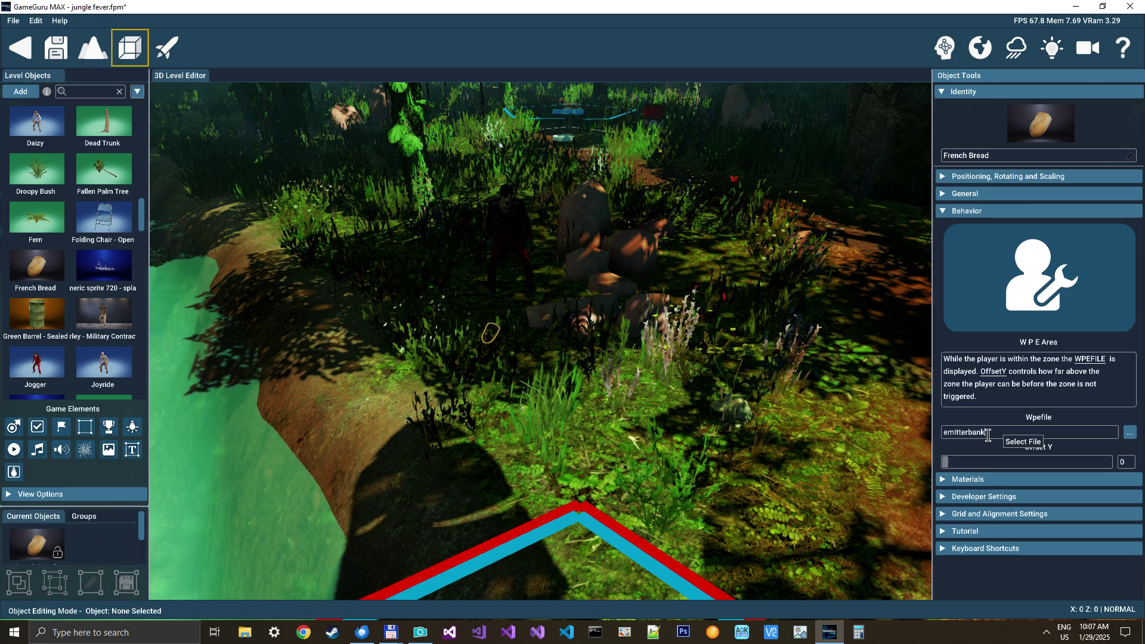
{"action": "type", "text": "\\bu"}
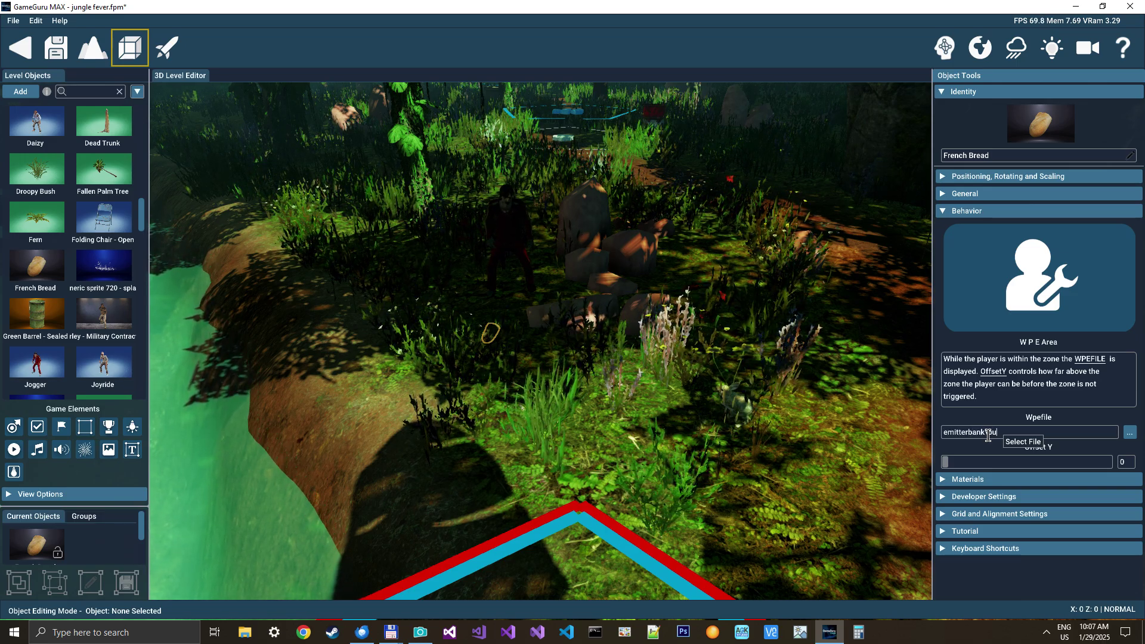
{"action": "key", "text": "BackSpace"}
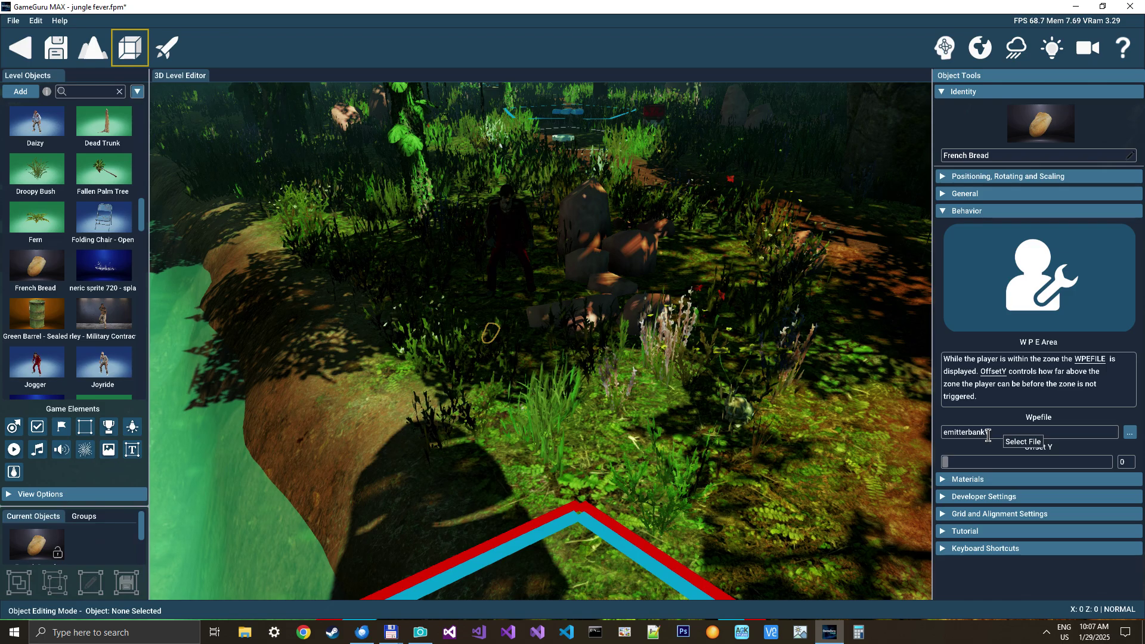
{"action": "type", "text": "ouble"}
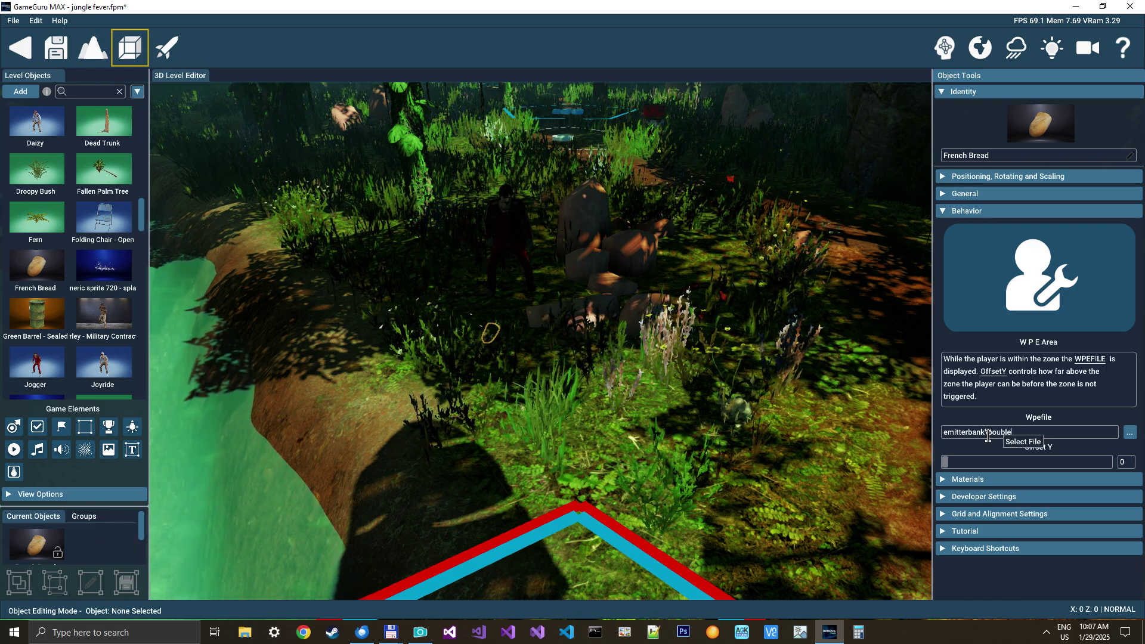
{"action": "type", "text": "area.pe"}
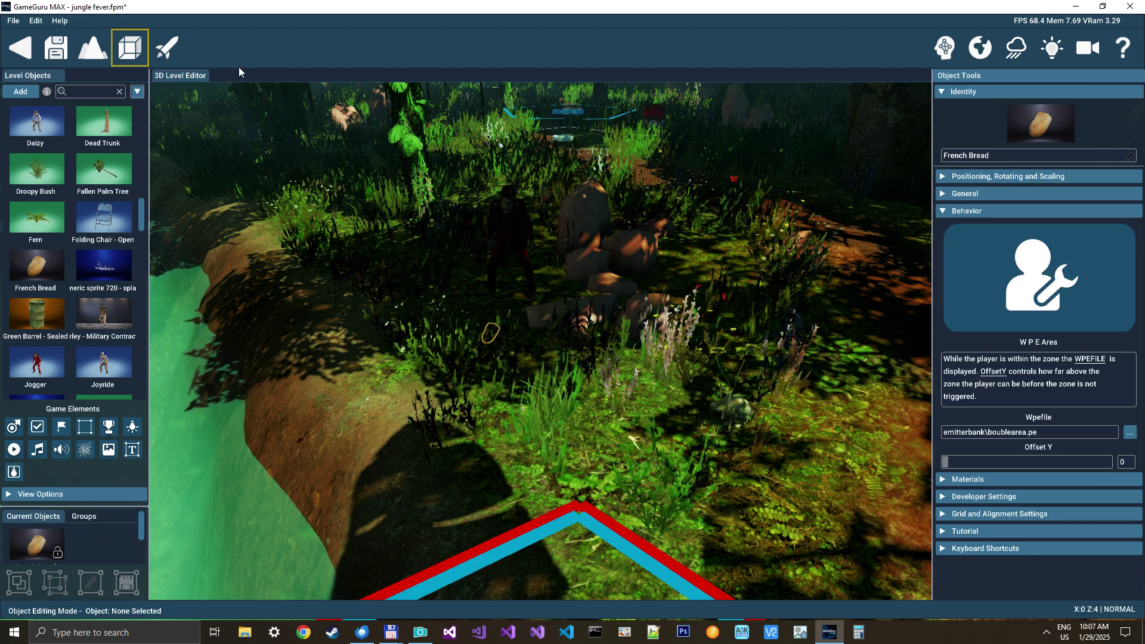
- Test play the level, collect the ammunition by the crates and cross the wooden bridge to view the bubble and fire effects
{"action": "left_click", "coordinate": [511, 229]}
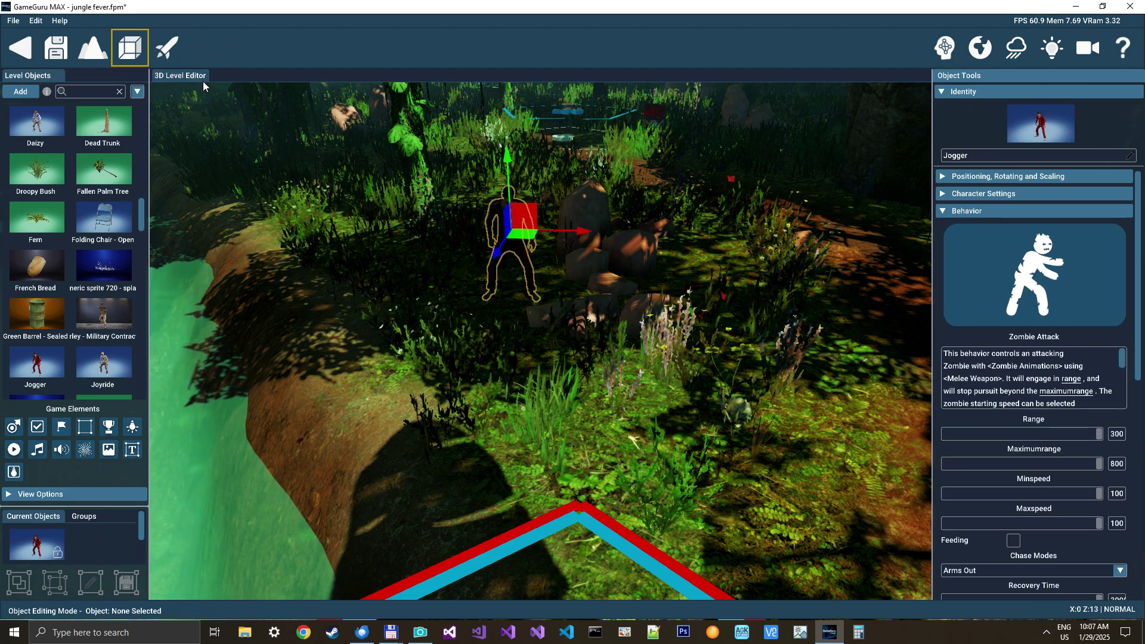
{"action": "left_click", "coordinate": [167, 47]}
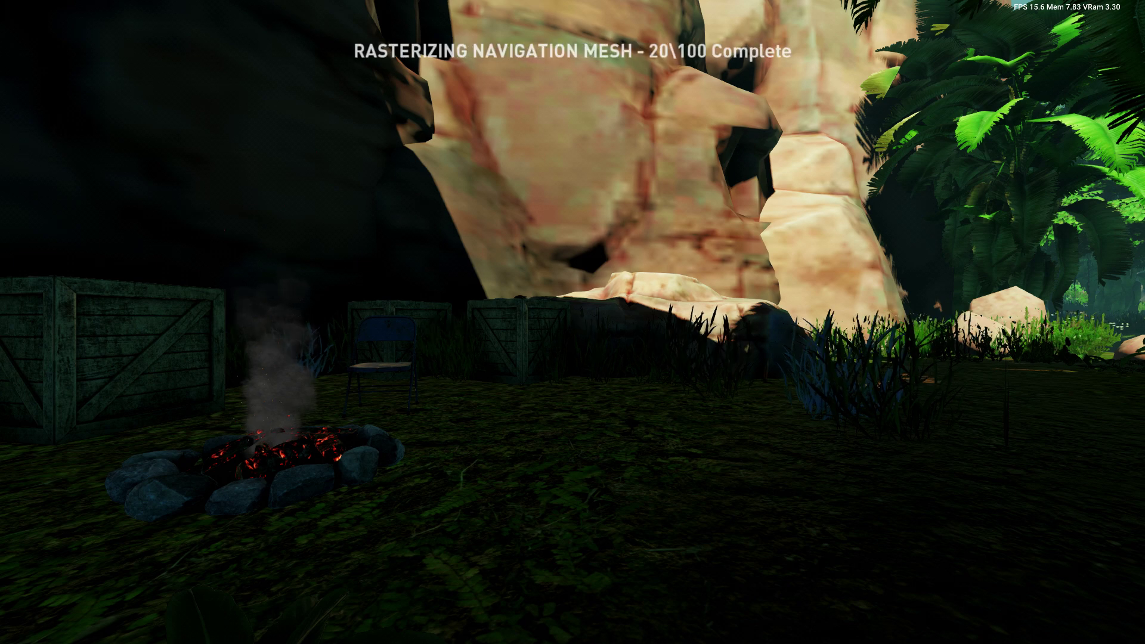
{"action": "key", "text": "w"}
{"action": "key", "text": "e"}
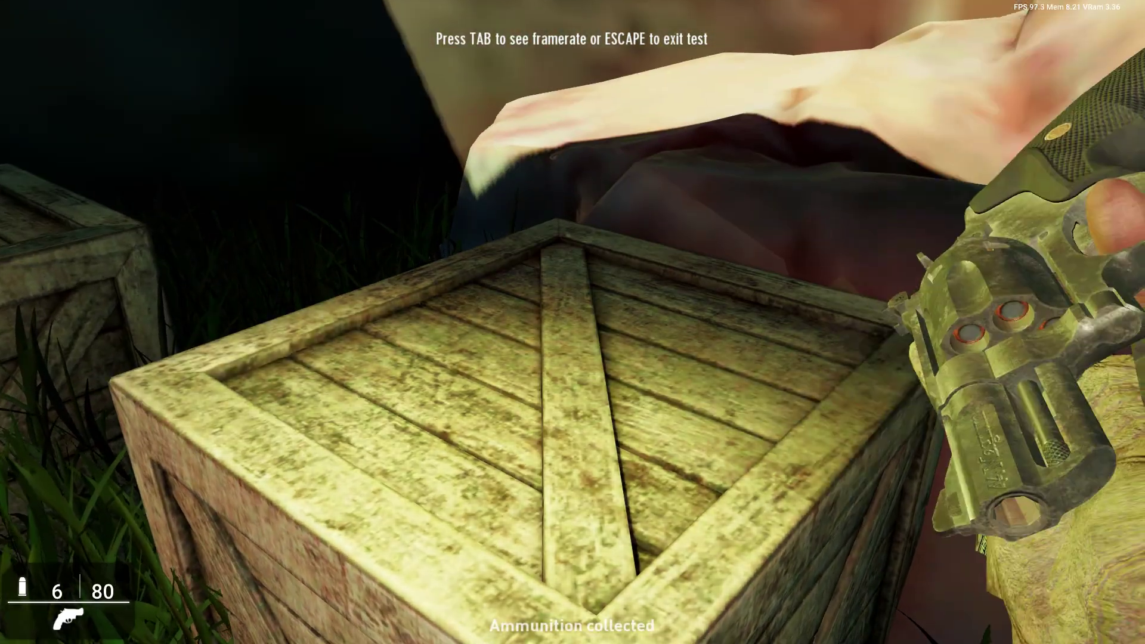
{"action": "key", "text": "w"}
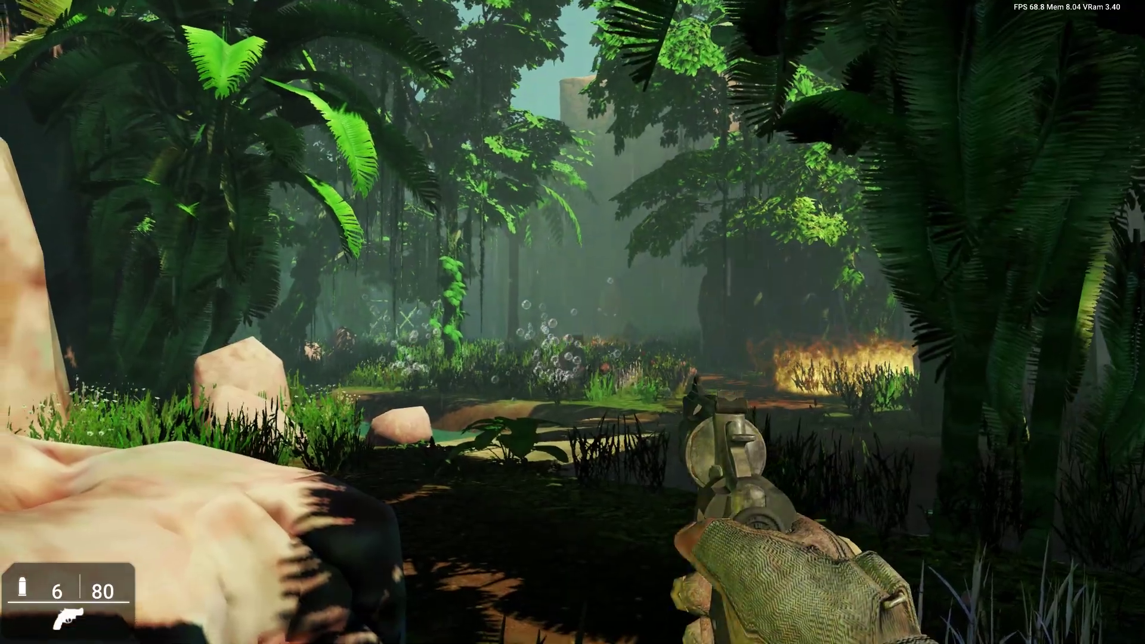
{"action": "key", "text": "w"}
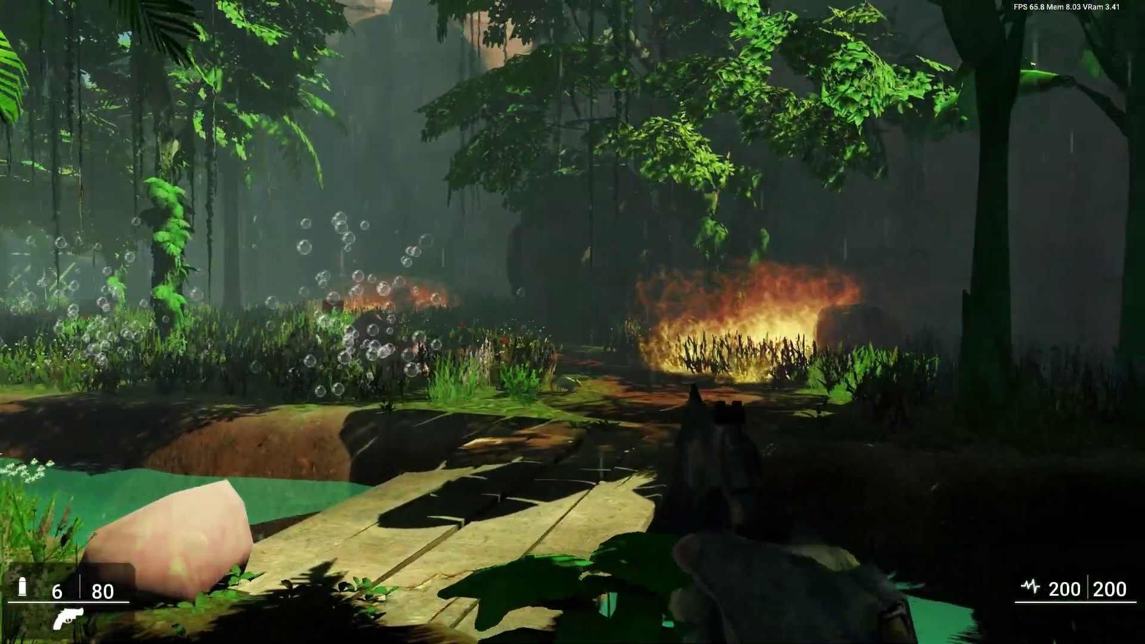
{"action": "key", "text": "w"}
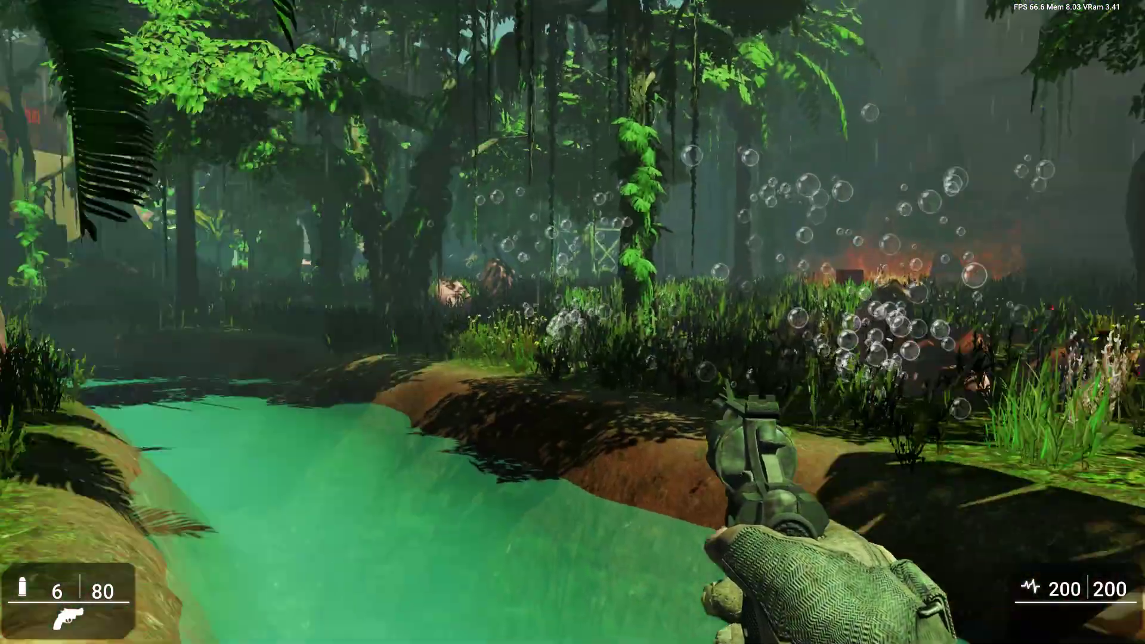
{"action": "key", "text": "w"}
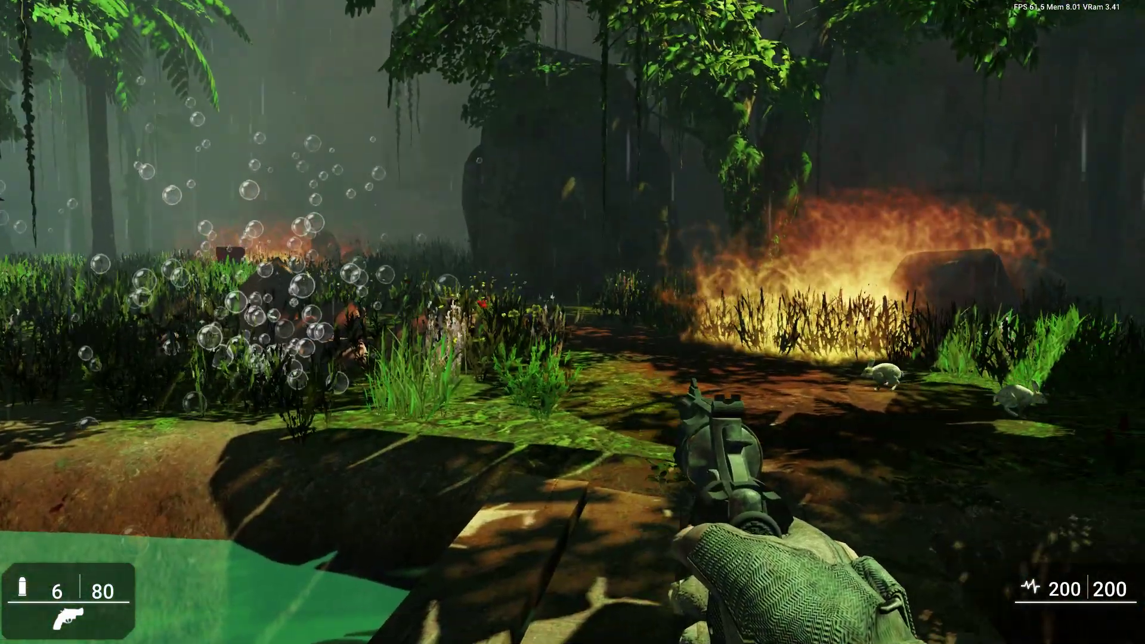
{"action": "key", "text": "w"}
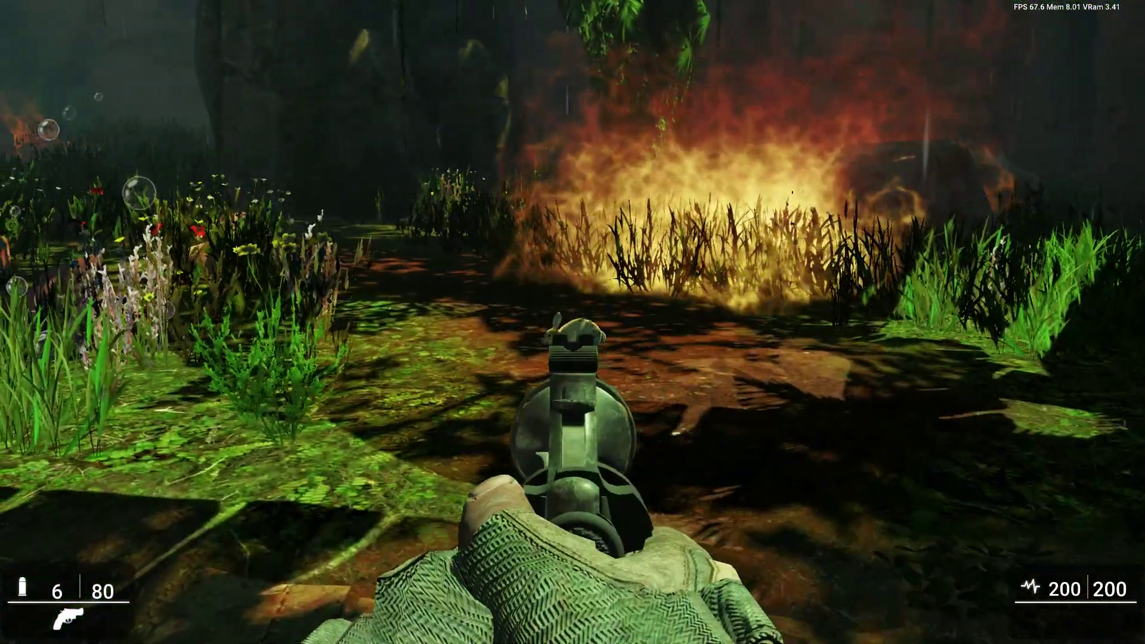
- Fire the revolver, walk through the bubble area beside the fires, and return across the bridge to view the effects from a distance
{"action": "left_click", "coordinate": [572, 322]}
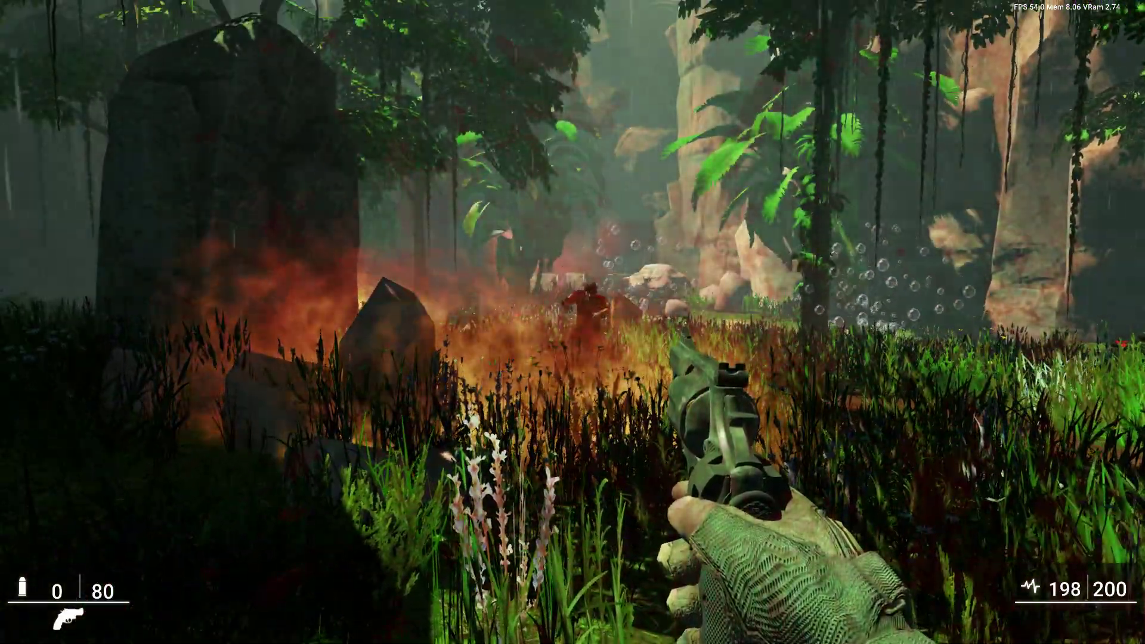
{"action": "key", "text": "w"}
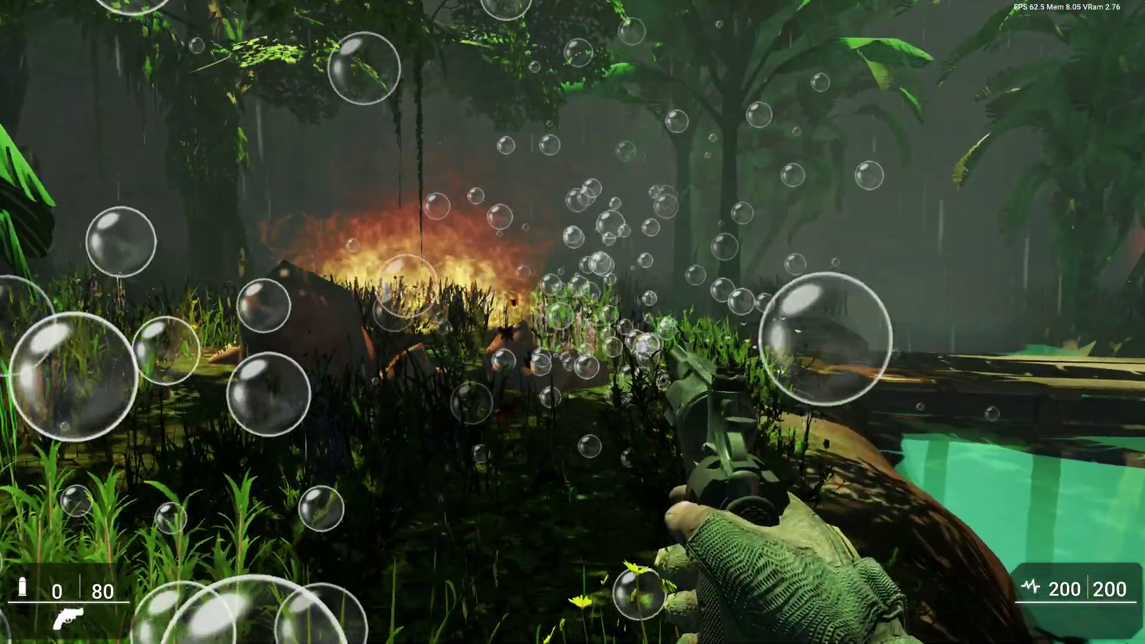
{"action": "key", "text": "w"}
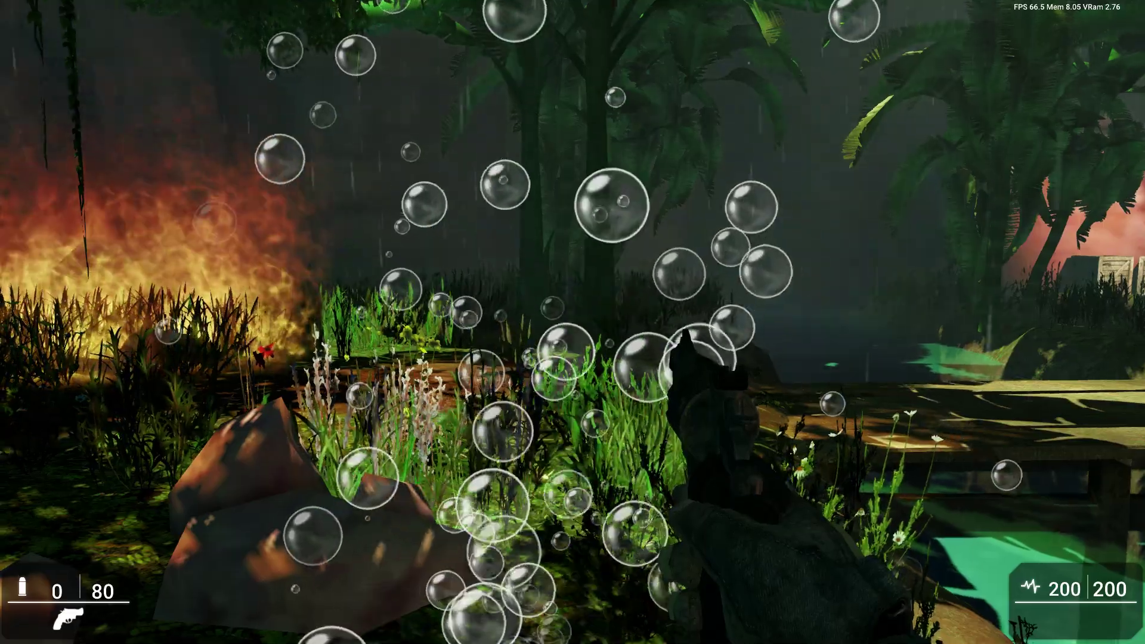
{"action": "key", "text": "w"}
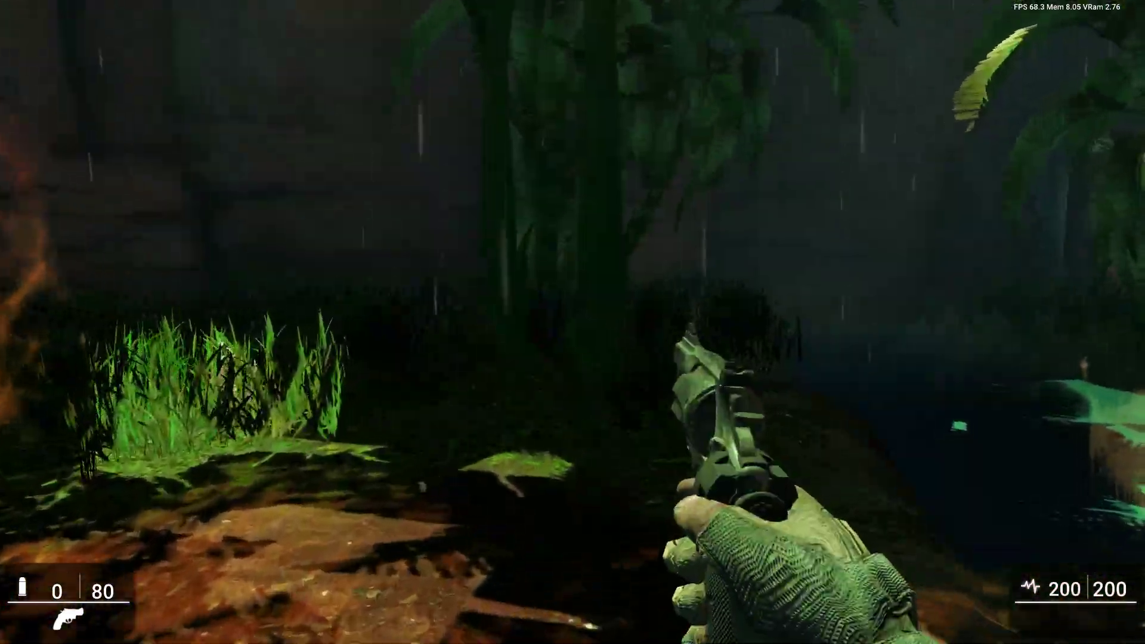
{"action": "key", "text": "w"}
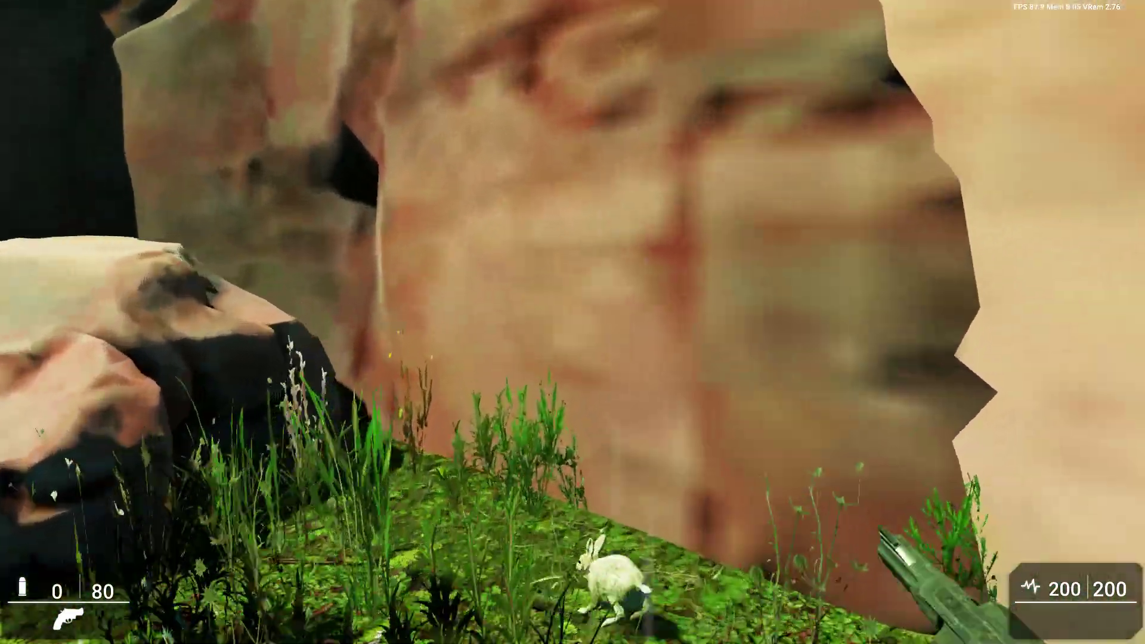
{"action": "key", "text": "s"}
{"action": "key", "text": "d"}
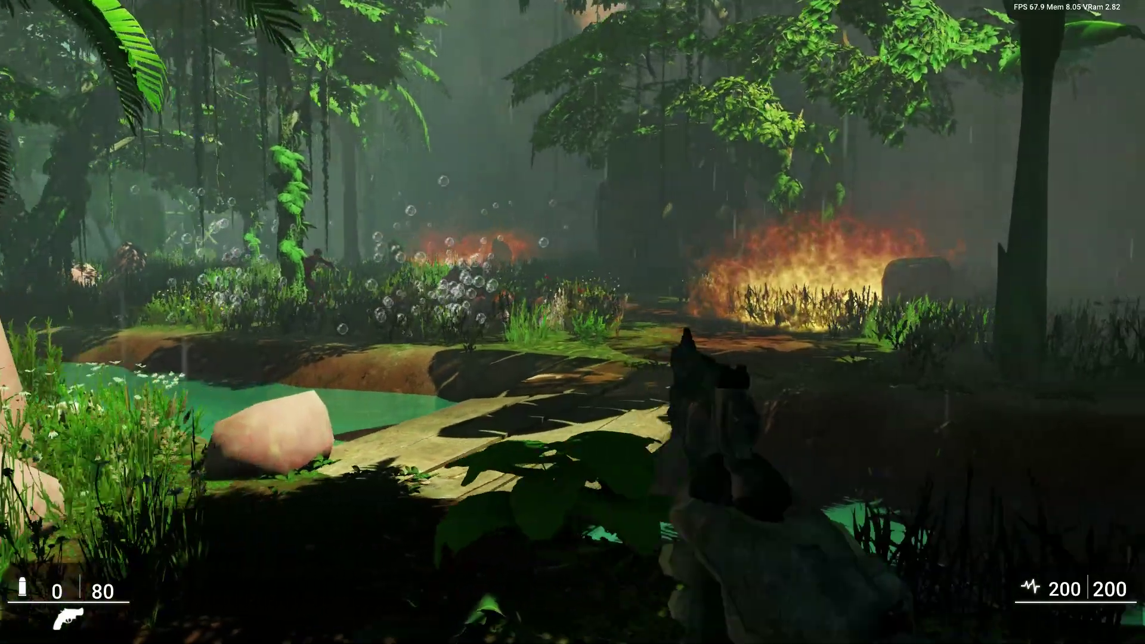
{"action": "key", "text": "a"}
{"action": "key", "text": "w"}
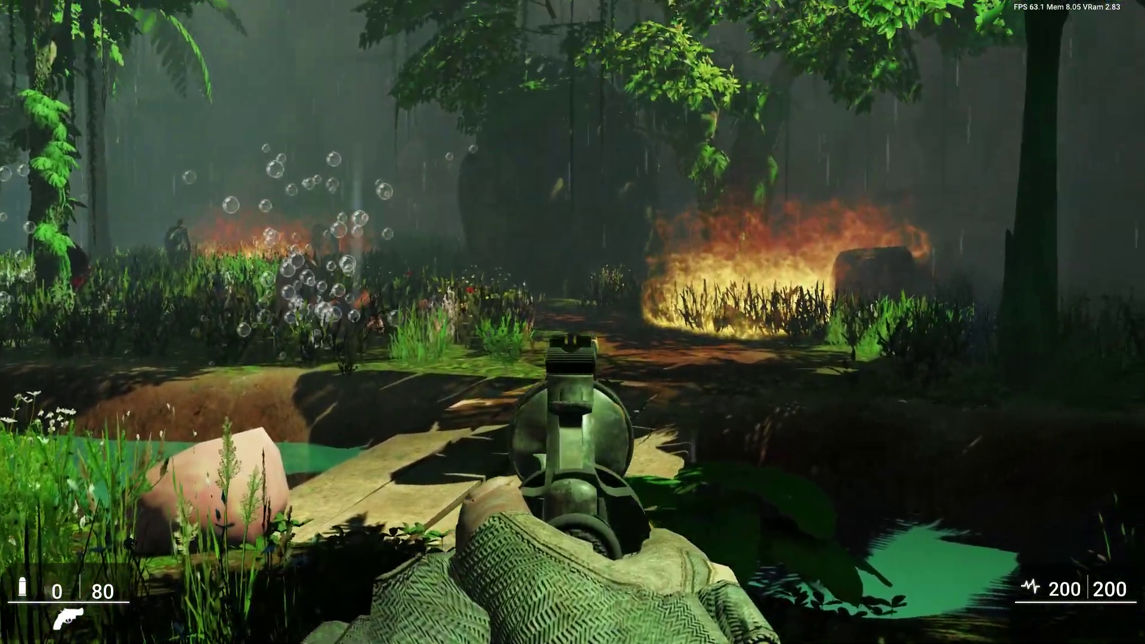
{"action": "key", "text": "r"}
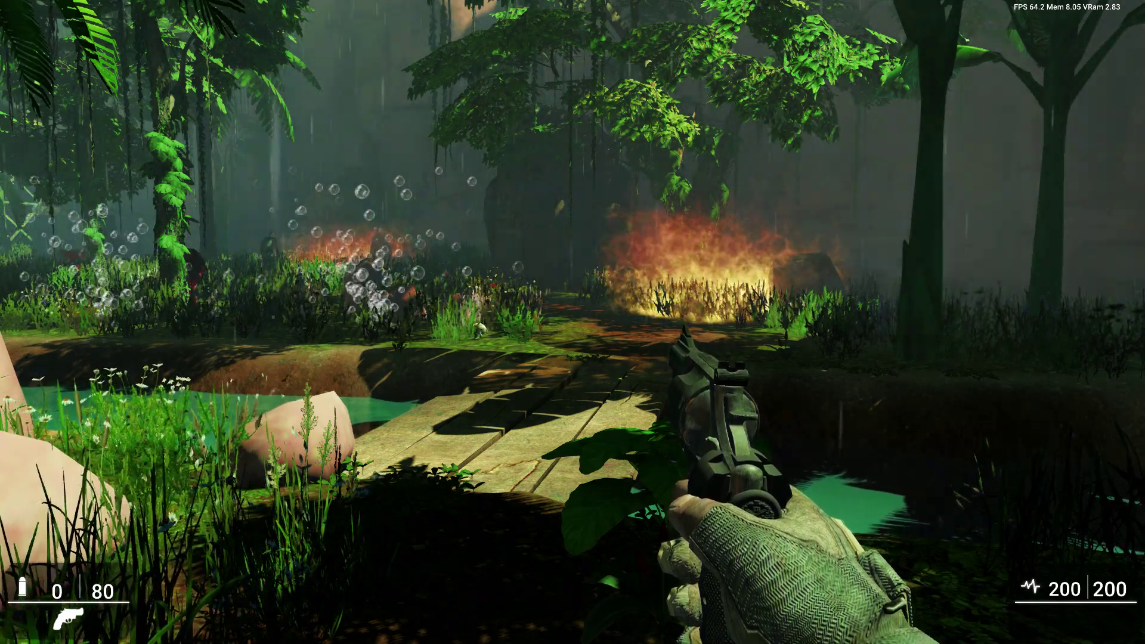
{"action": "mouse_move", "coordinate": [572, 322]}
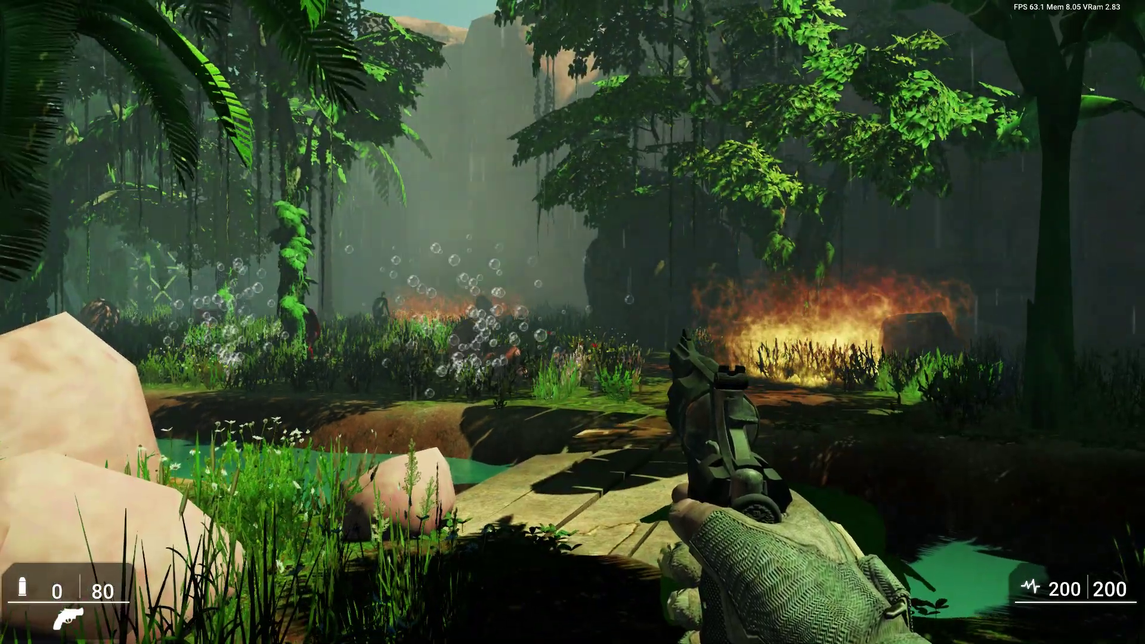